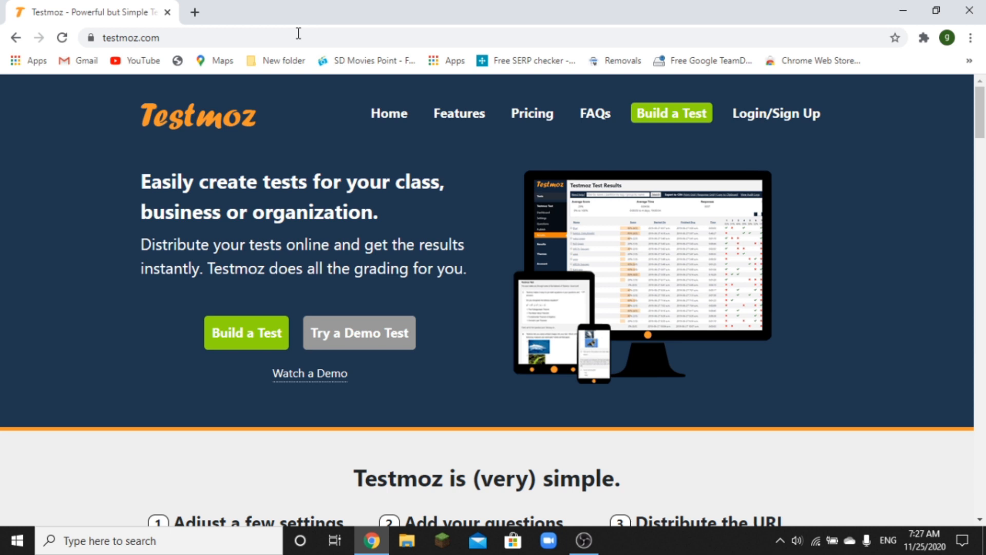
- Open the Build a Test form and highlight its free-plan limits of 50 questions and 100 responses
click(246, 338)
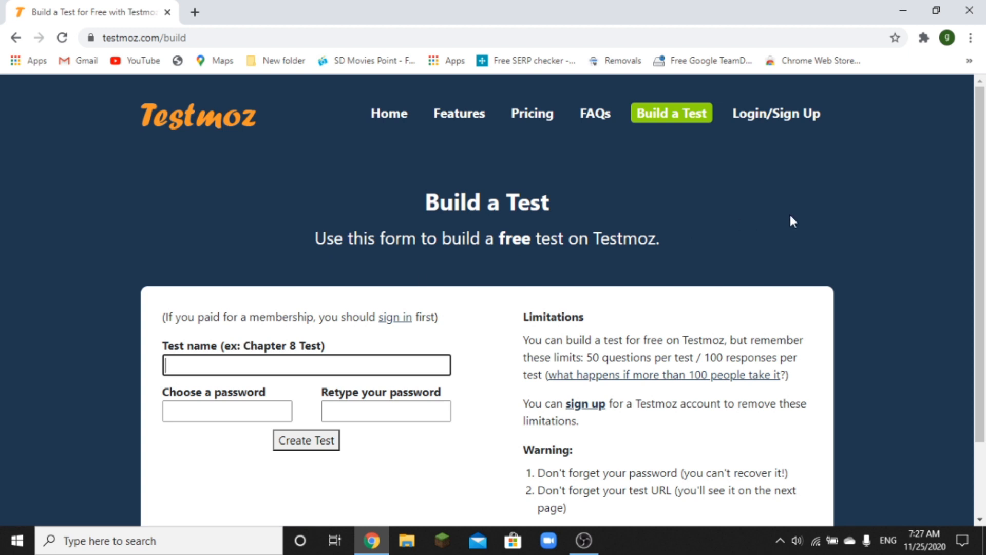
drag(982, 160, 985, 232)
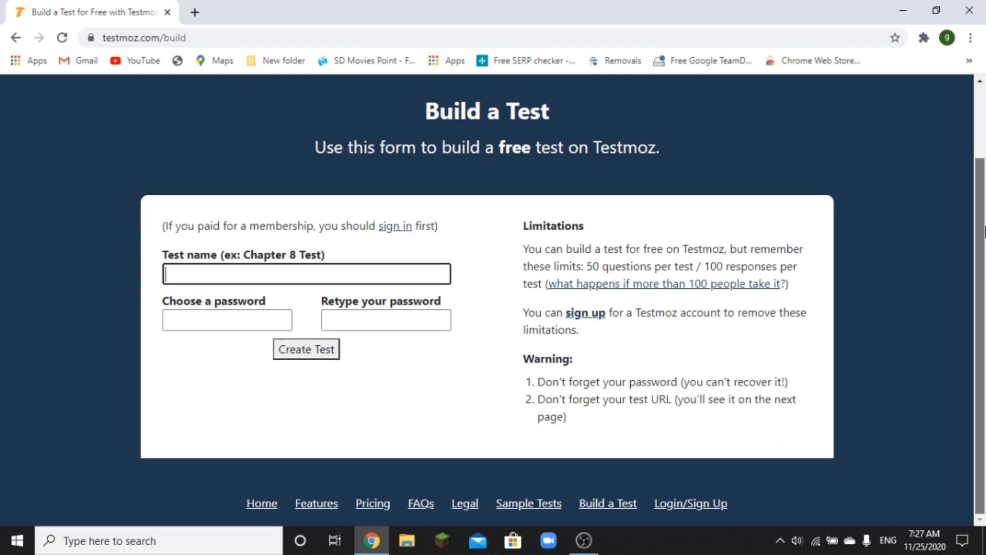
drag(587, 266, 686, 266)
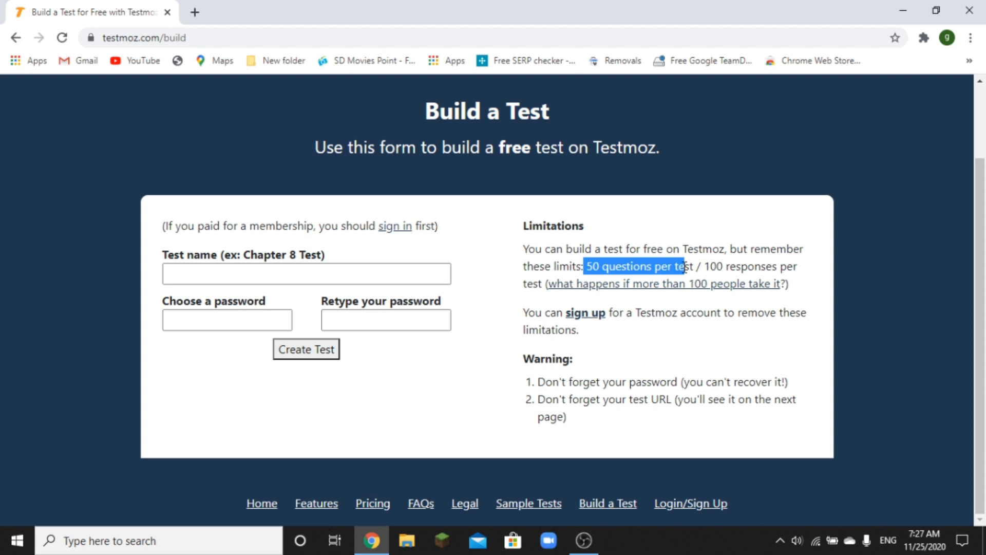
drag(704, 266, 728, 269)
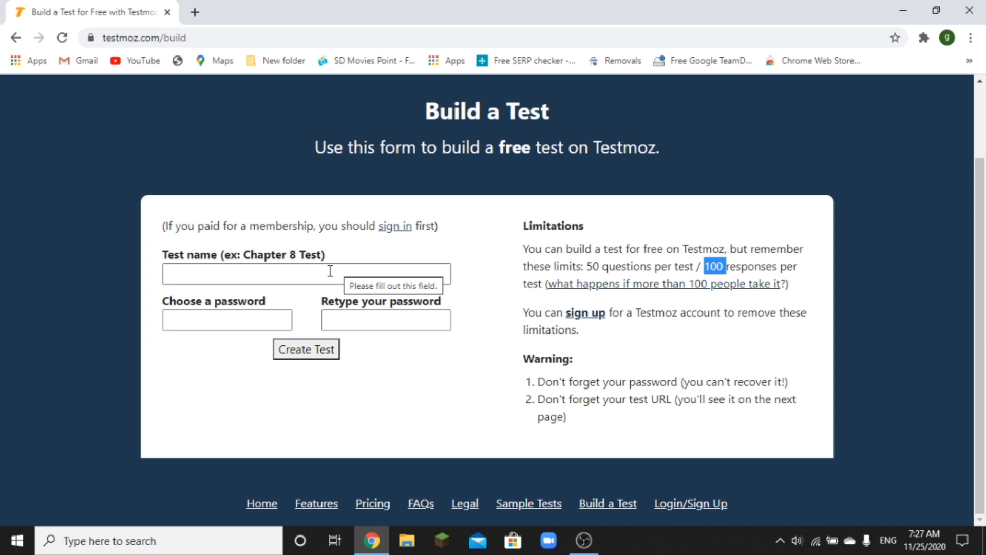
- Name the test 'Computer Exam for Grade 9', enter a password in both fields, and submit
click(304, 275)
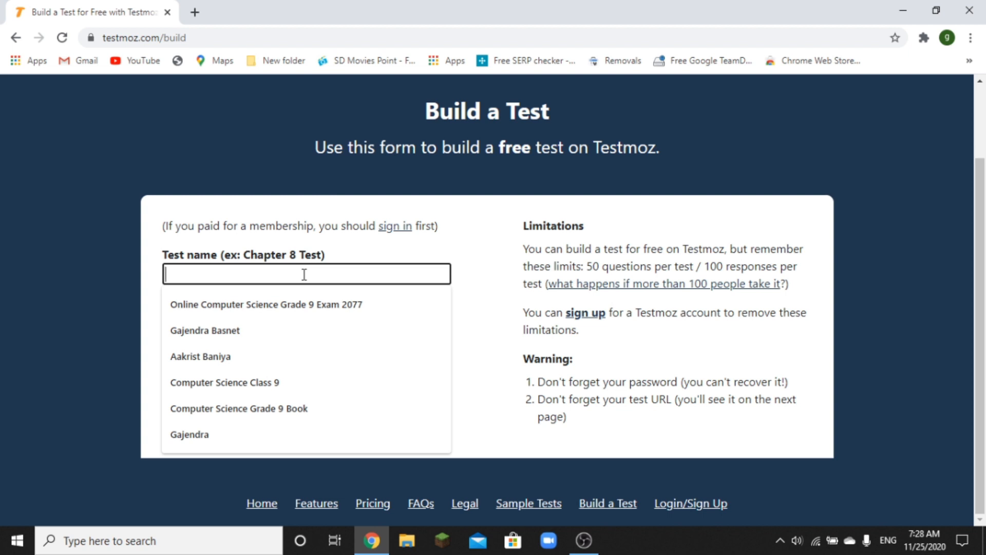
text(Com)
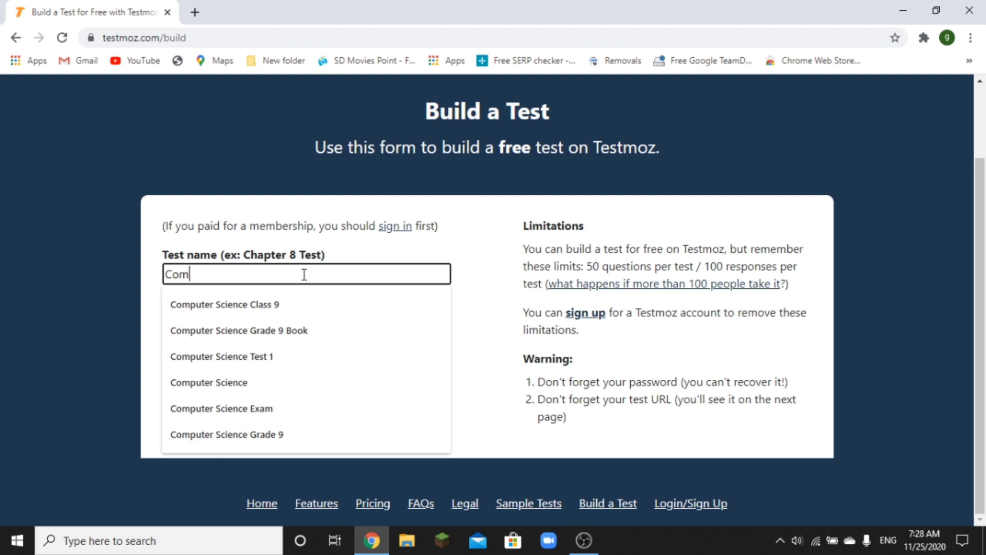
text(puter Exa)
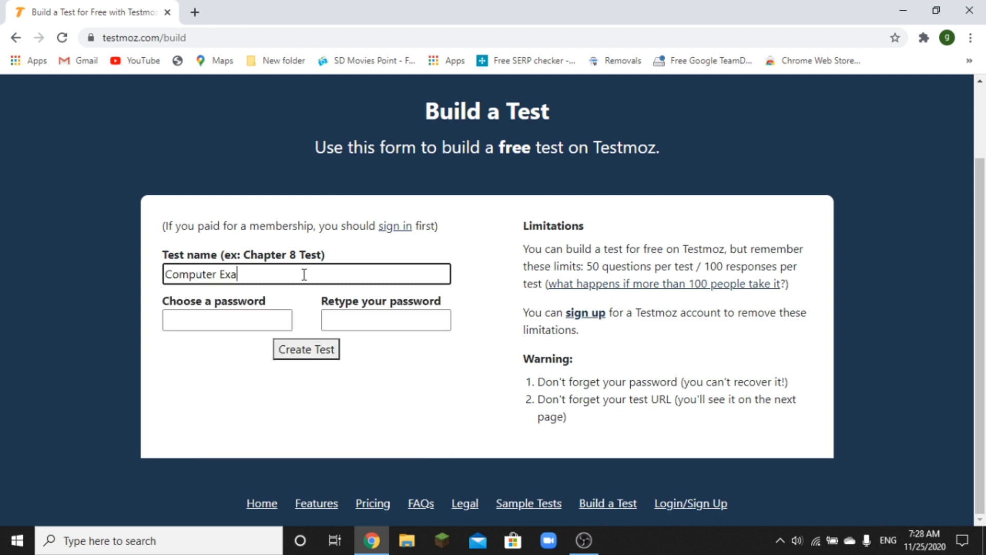
text(m for Grade9)
key(BackSpace)
text(9)
click(265, 323)
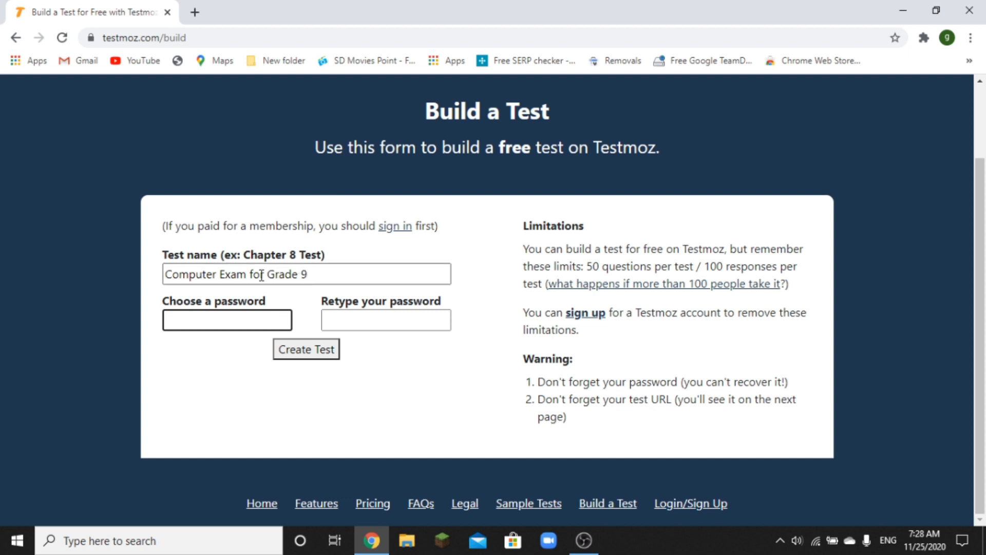
text(123456789)
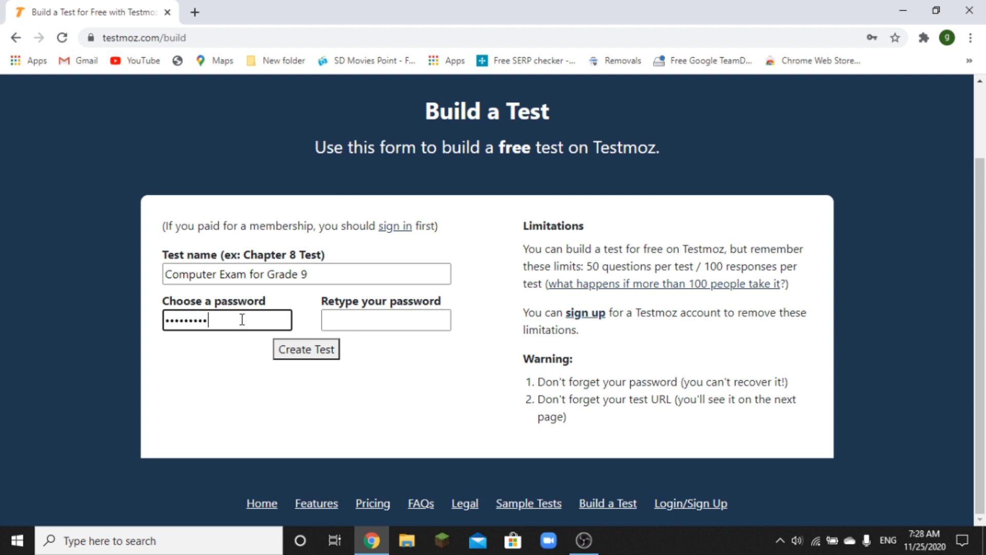
click(340, 324)
text(123456789)
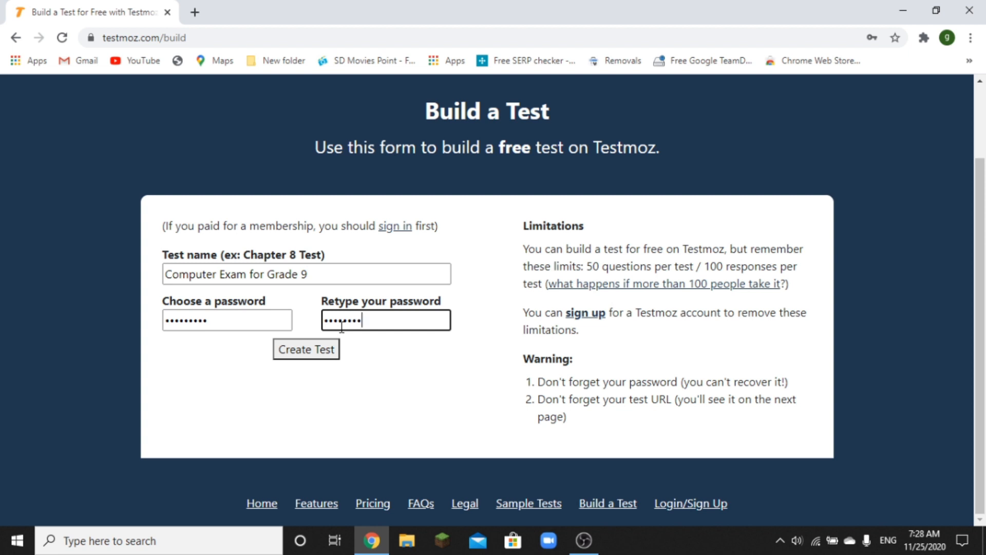
click(313, 352)
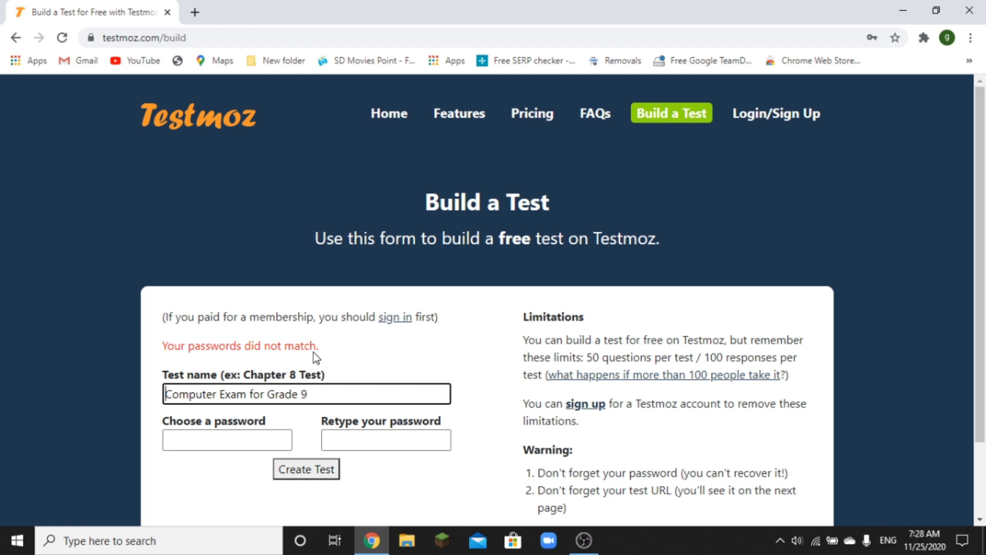
- Re-enter the matching password in both fields after the mismatch error and create the test
click(262, 441)
text(••••••••)
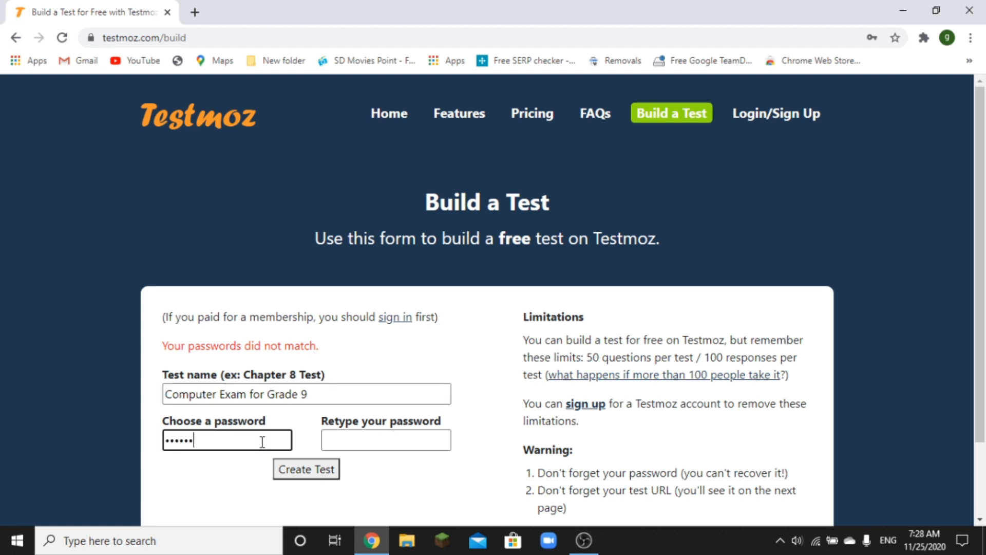
text(•)
key(Tab)
text(••••••••)
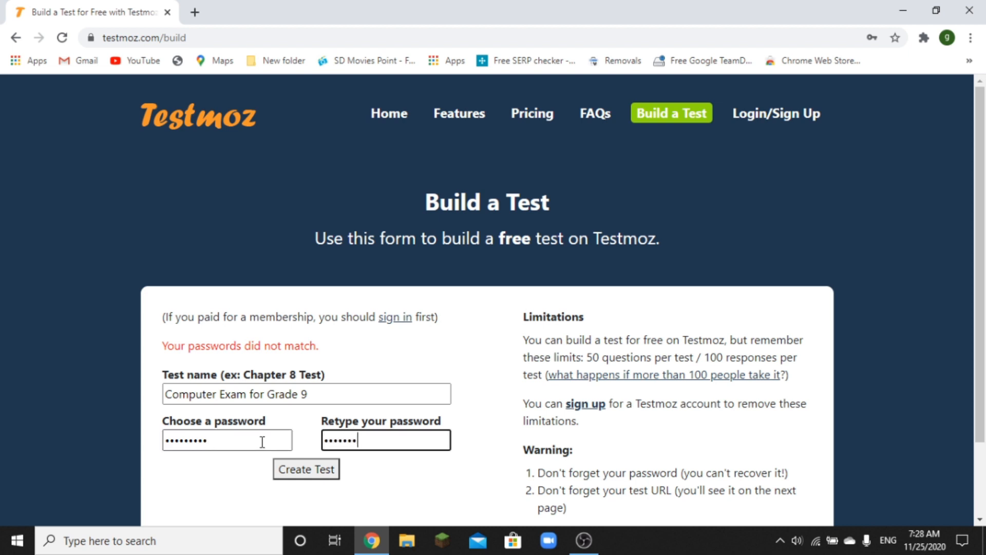
text(•)
click(286, 471)
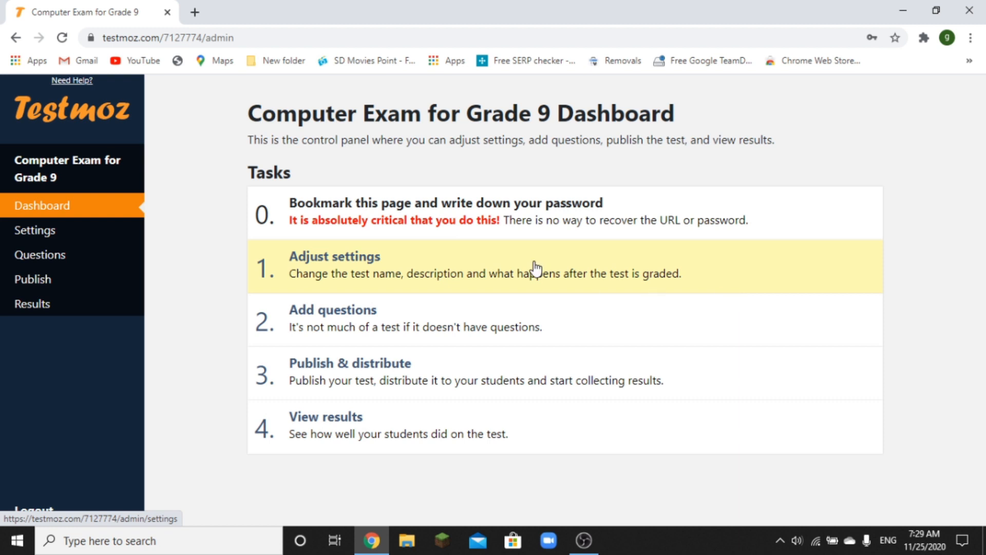
- Open the test's Basic Settings from the dashboard and place the cursor in the Introduction editor
click(373, 260)
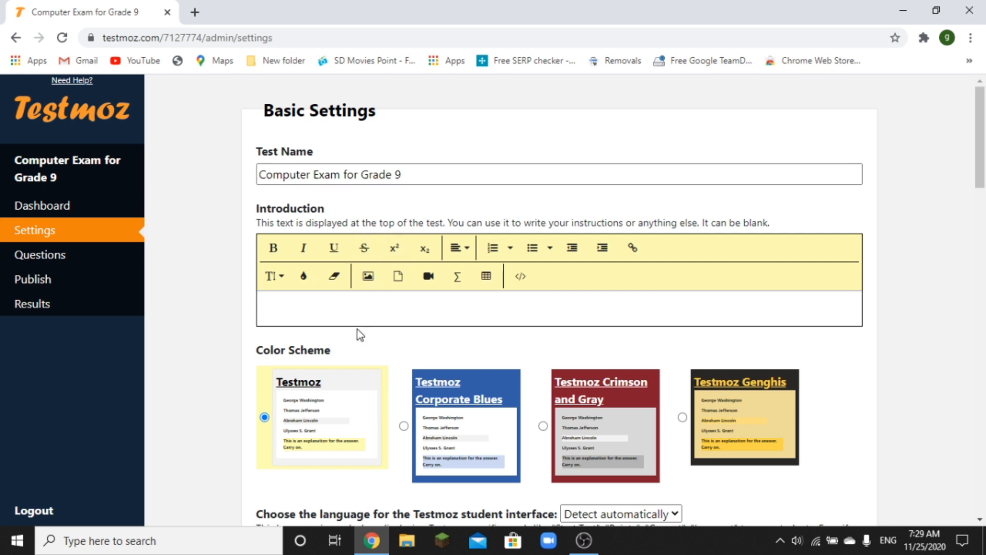
click(360, 312)
- Write the introduction 'This is the first term exam online'
text(This t)
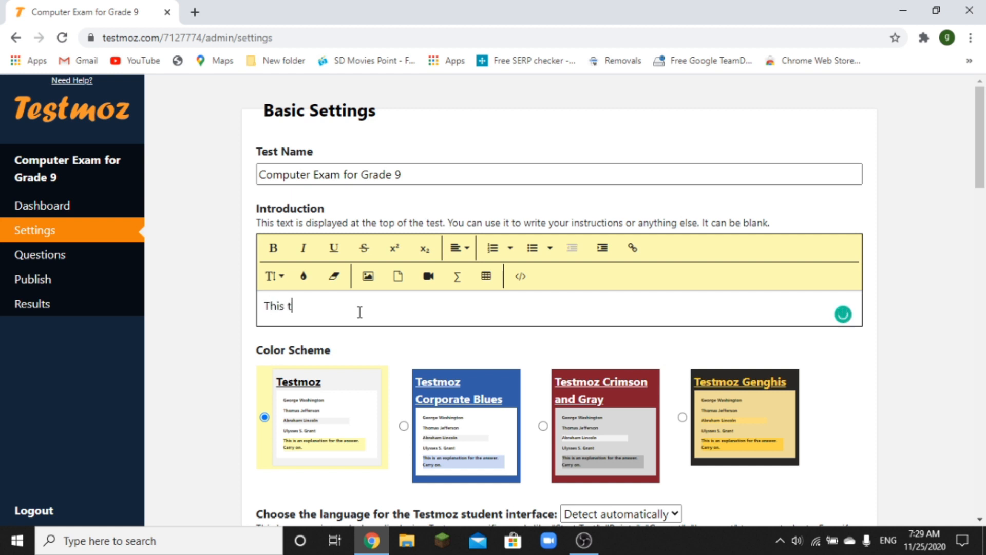
key(BackSpace)
text(is the first term exam)
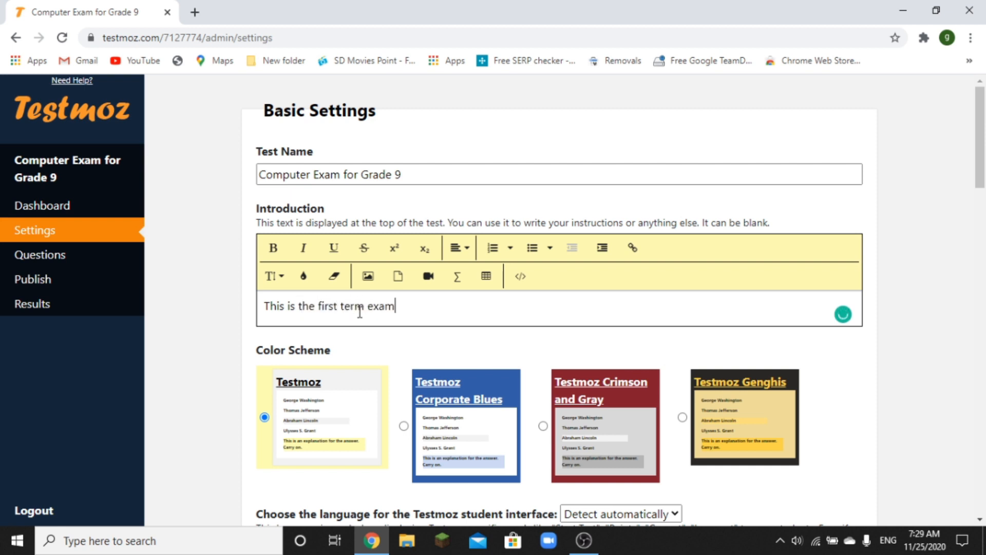
text( online)
- Preview the Corporate Blues and Crimson and Gray colour schemes, then keep the default Testmoz scheme
drag(981, 153, 981, 191)
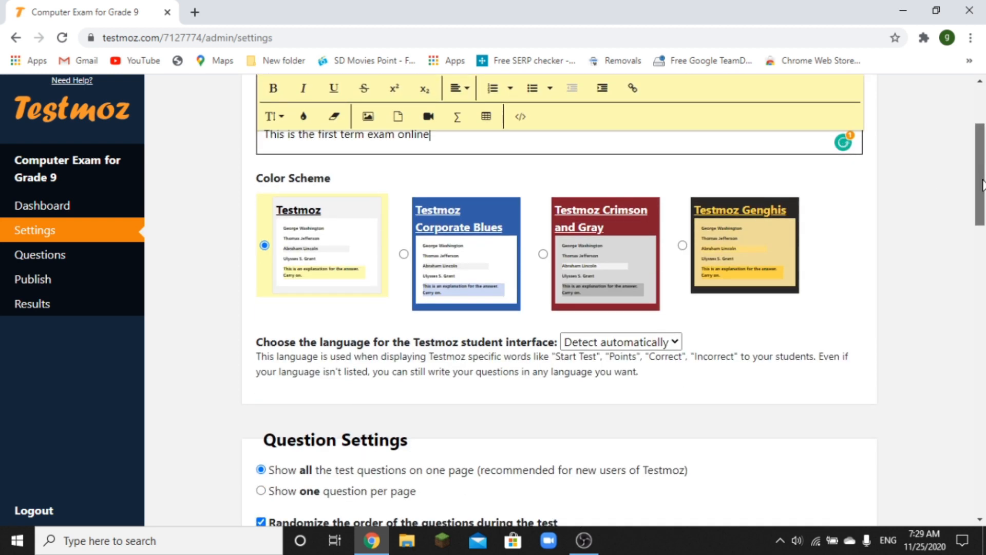
click(404, 251)
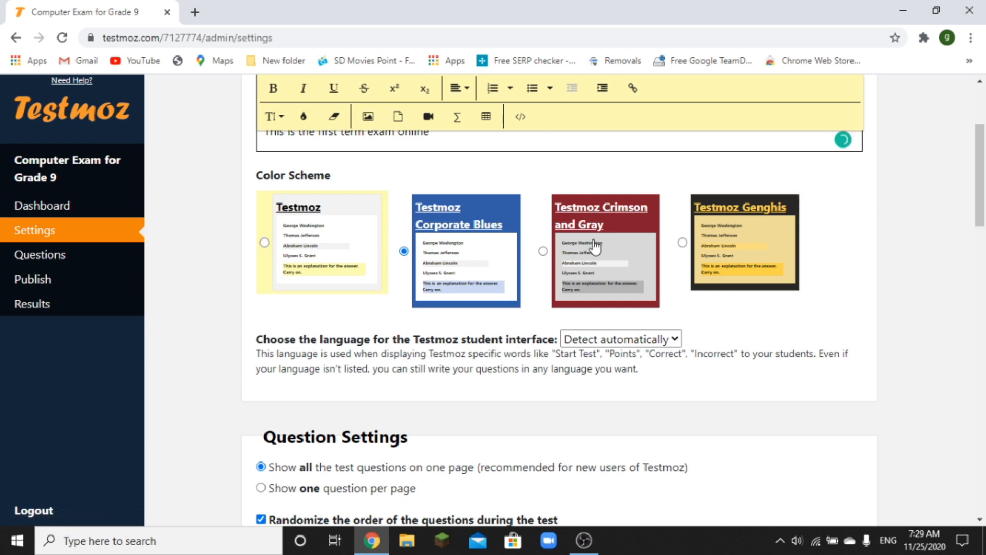
click(544, 251)
click(265, 243)
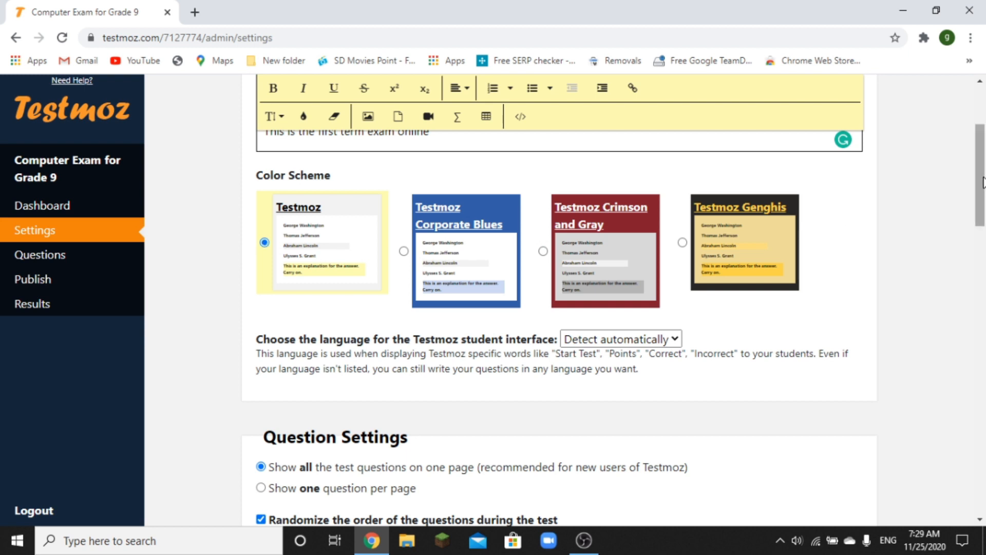
drag(981, 174, 984, 233)
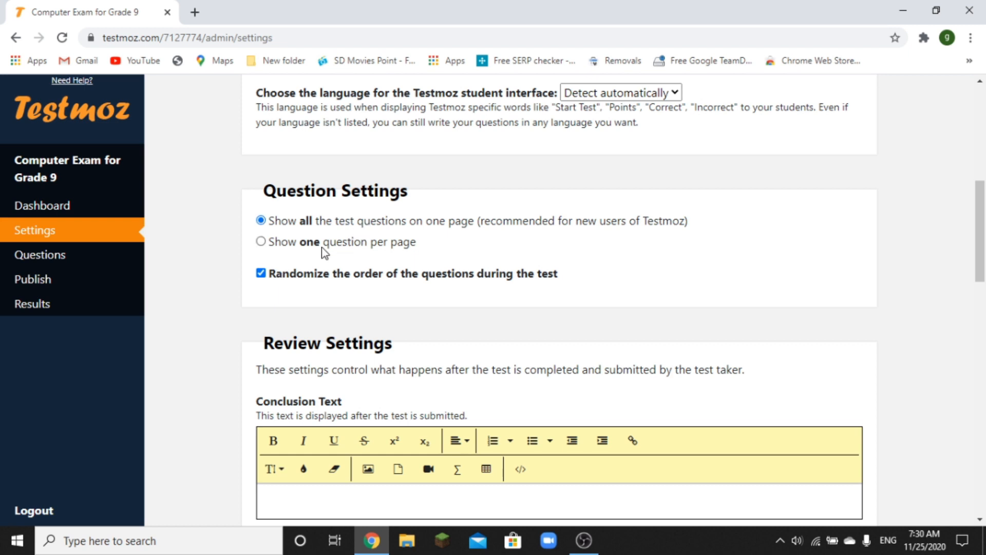
- Select 'Show one question per page' and review the forward-only Navigation Settings below it
click(261, 242)
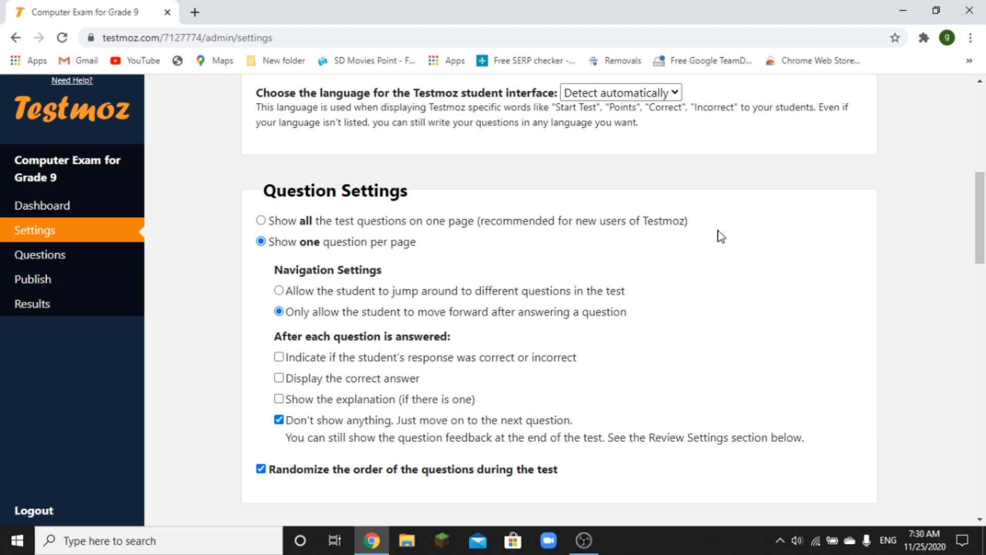
drag(982, 198, 982, 212)
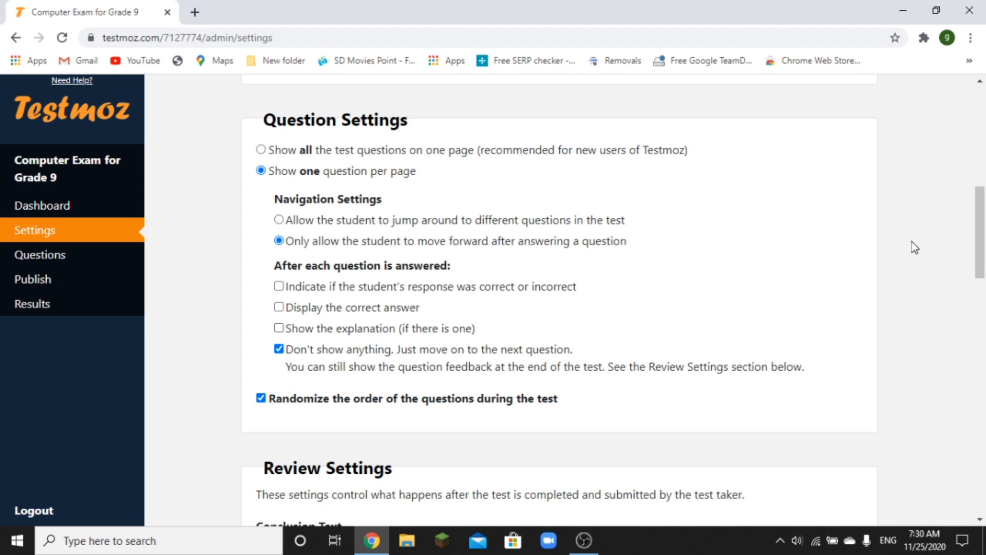
drag(977, 229, 977, 250)
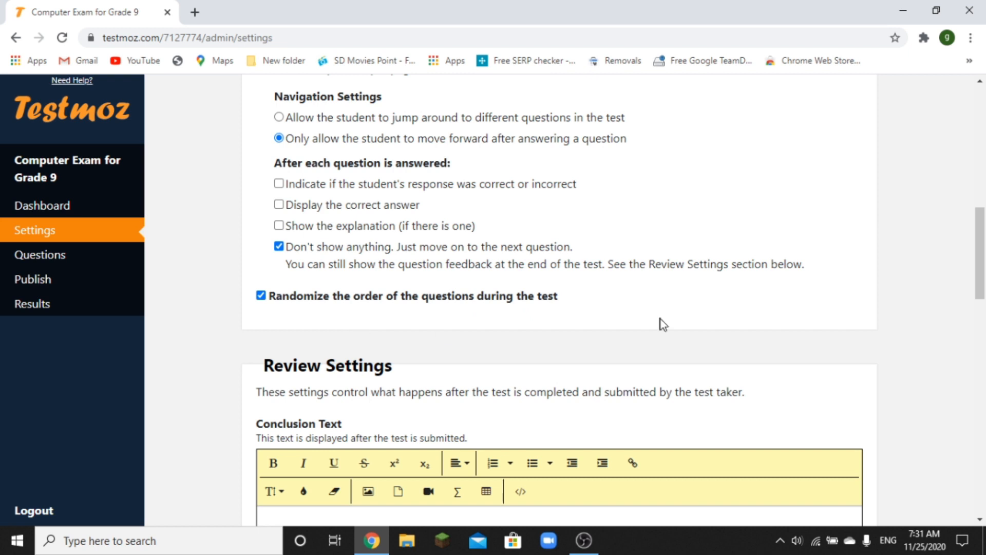
drag(979, 243, 981, 272)
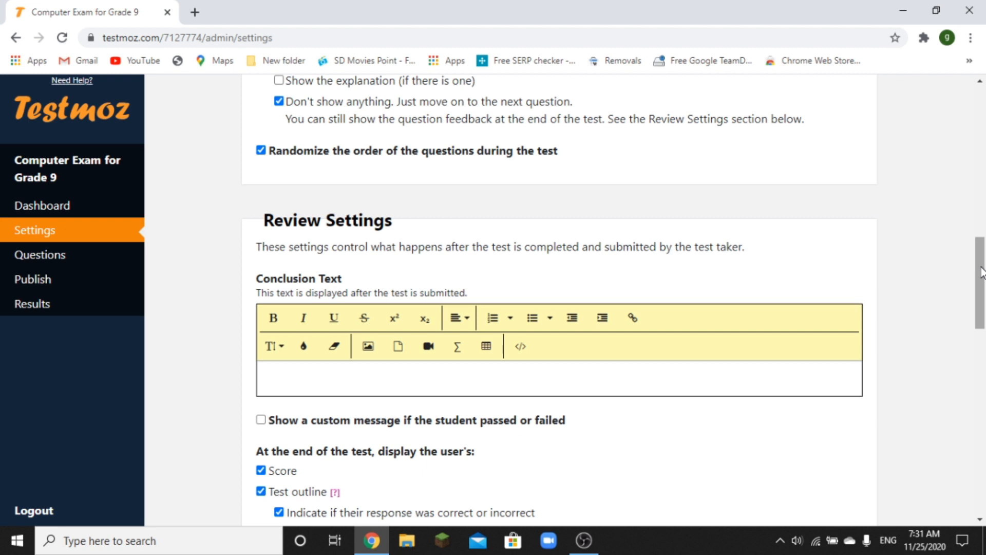
- Write the conclusion text 'Thanks for your attendance'
scroll(547, 213, down, 2)
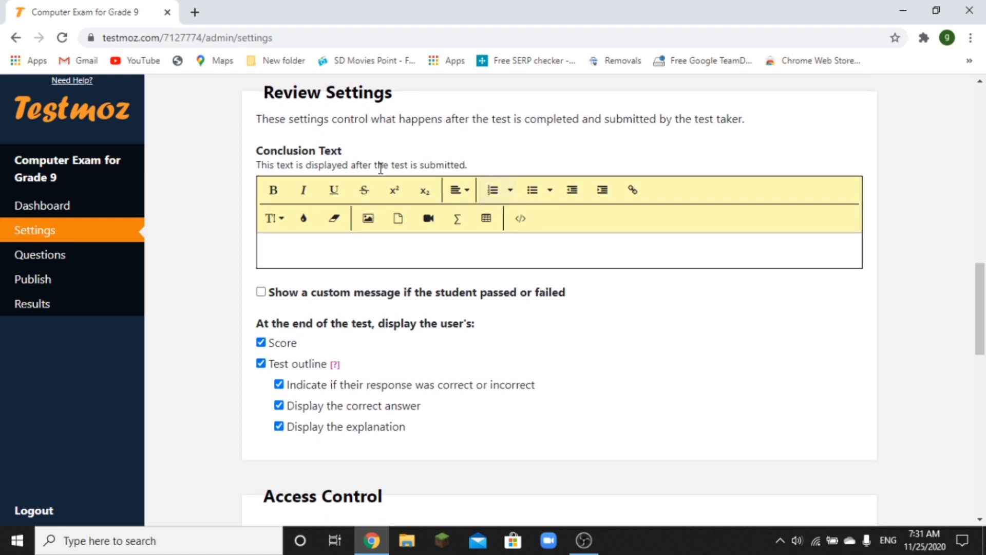
click(331, 251)
text(Thans fo)
key(BackSpace)
key(BackSpace)
key(BackSpace)
key(BackSpace)
text(ks for )
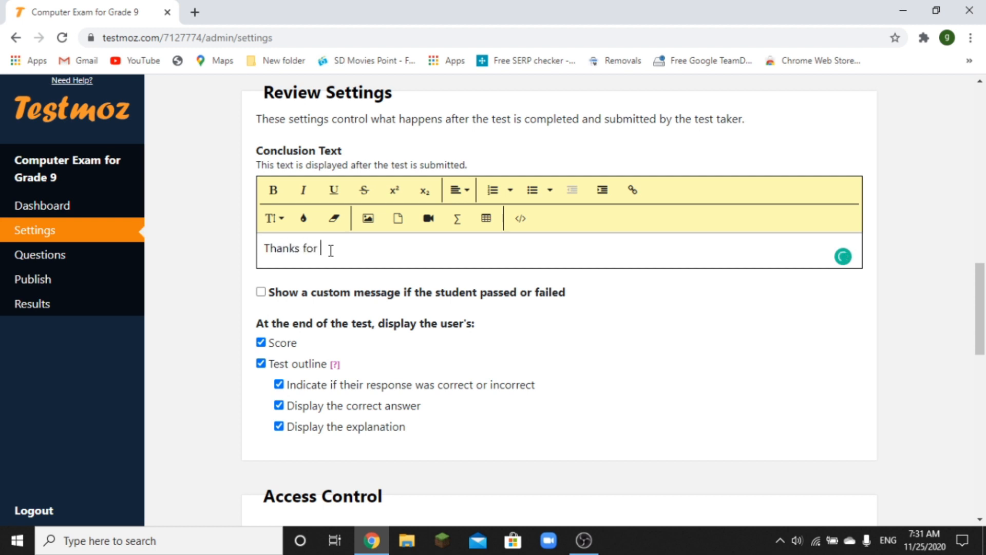
text(your attendance)
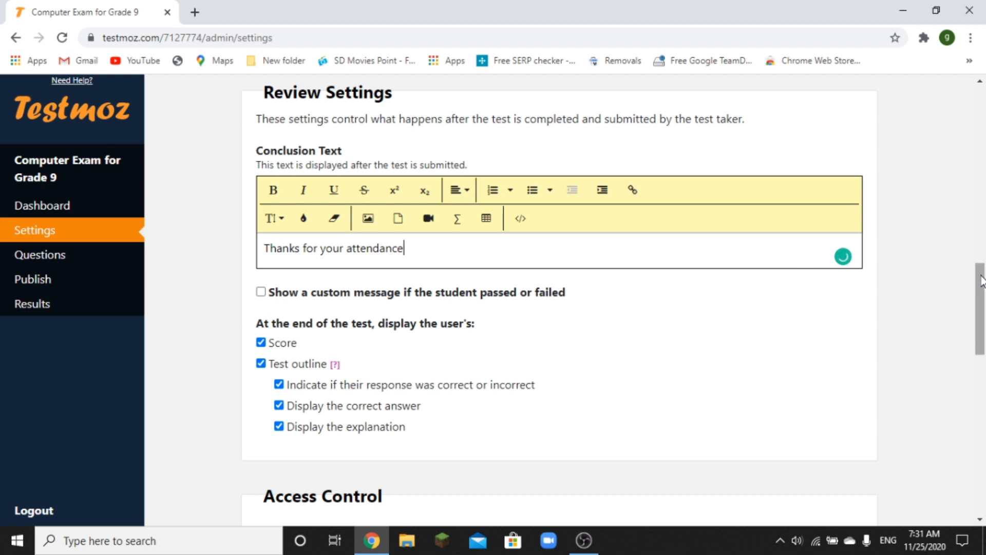
- Try the custom pass/fail message fields, then switch that option off and stop showing the score
drag(981, 280, 981, 298)
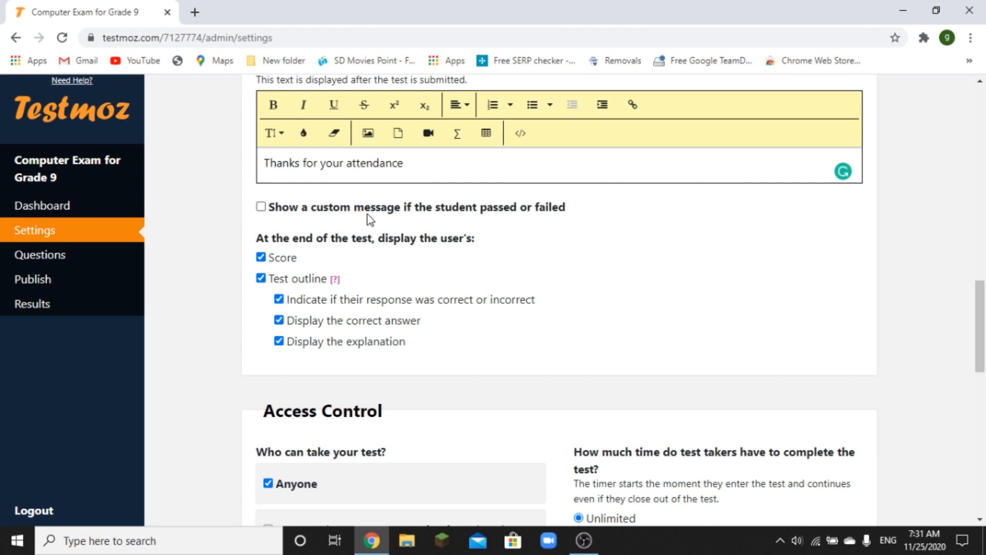
click(267, 208)
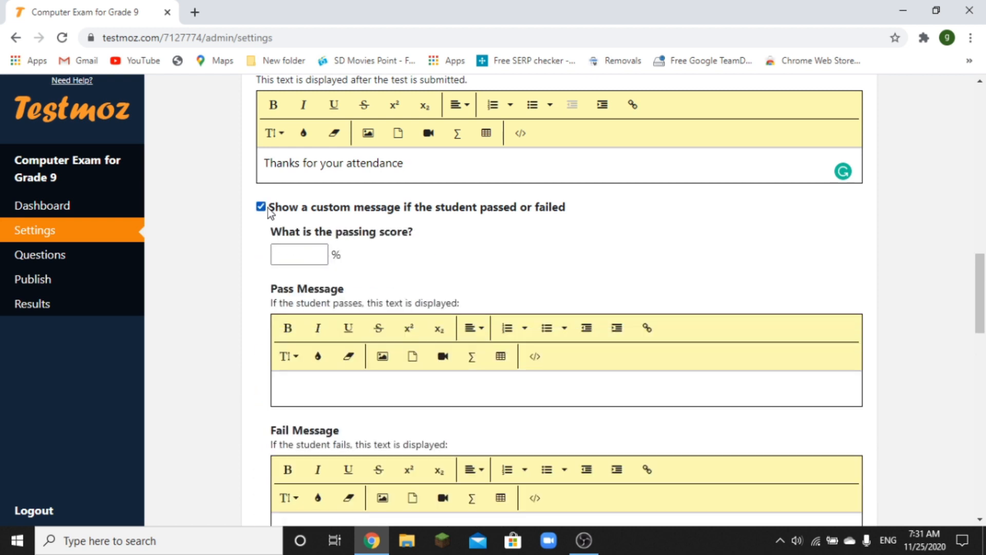
click(297, 256)
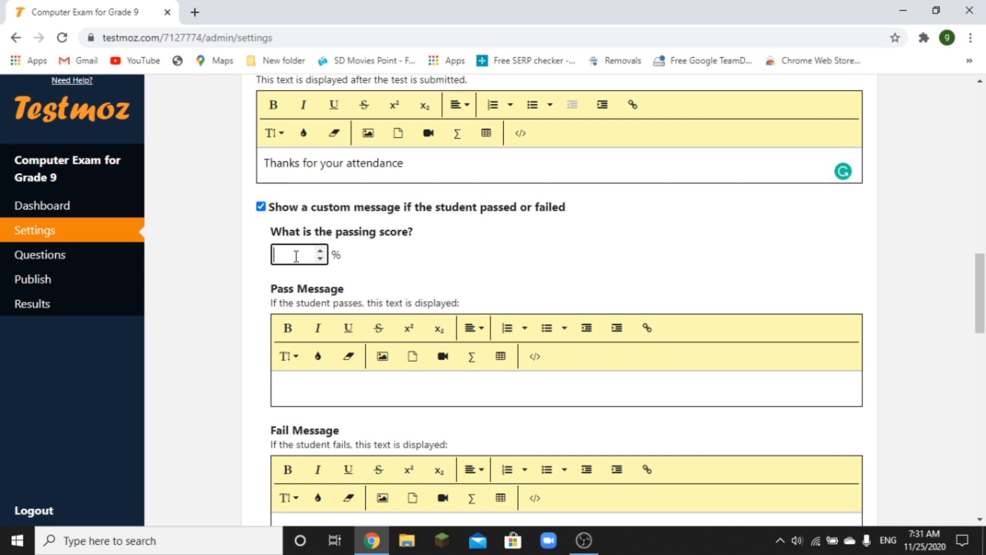
click(404, 392)
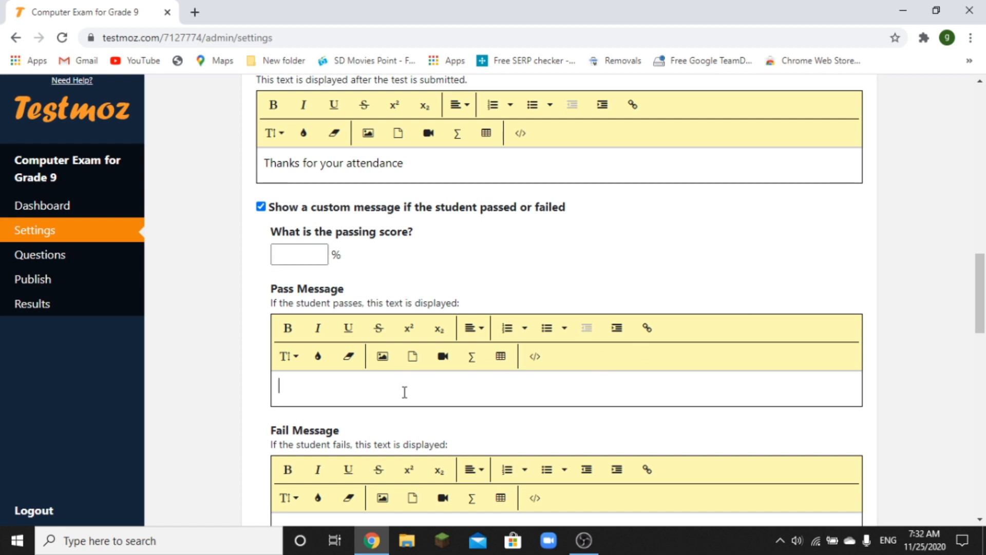
drag(982, 303, 984, 353)
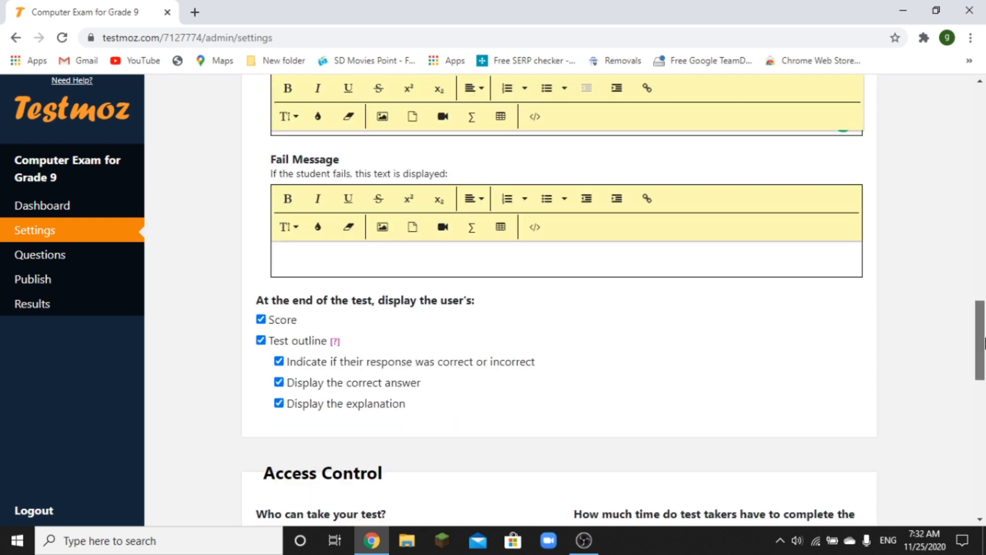
click(568, 262)
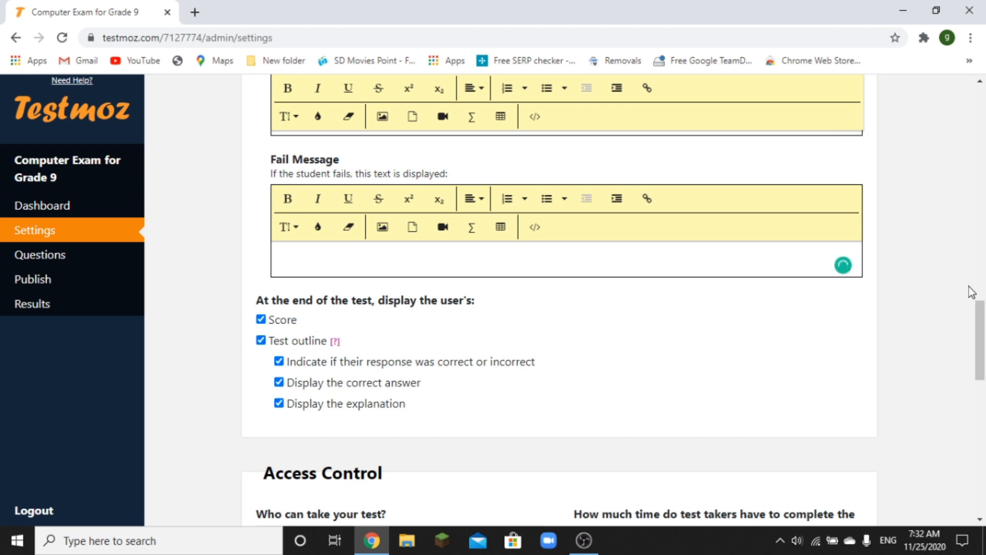
drag(982, 331, 976, 276)
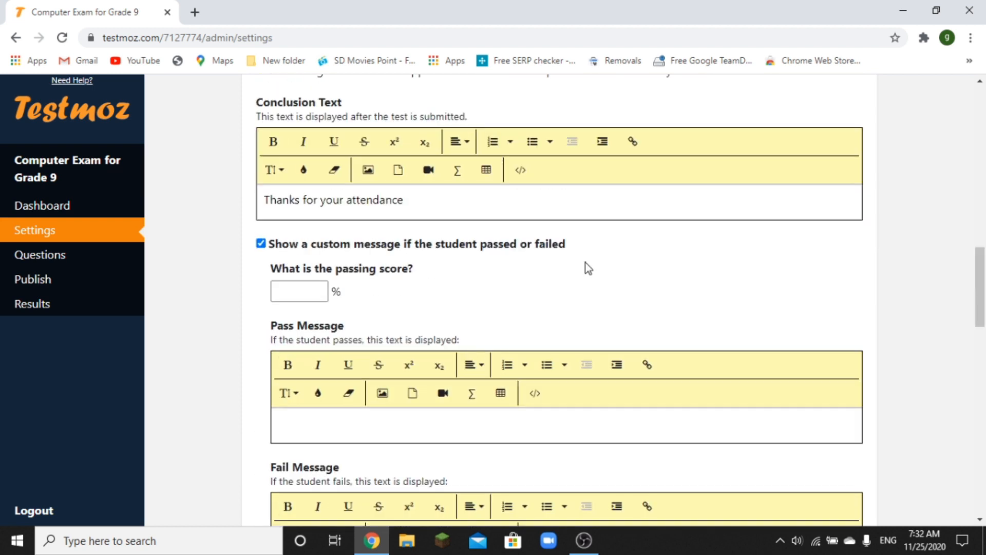
click(266, 246)
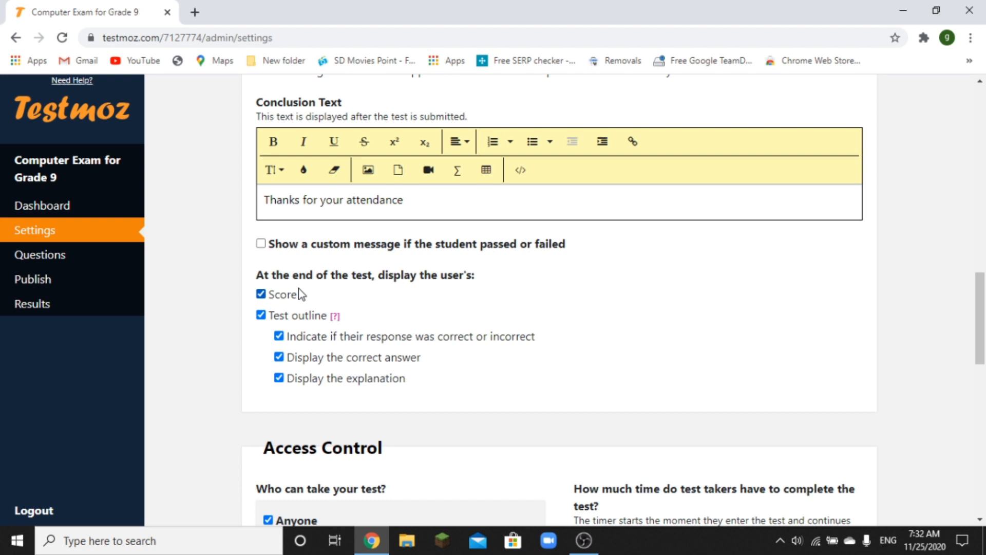
click(261, 295)
- Hide the test outline, toggle the passcode requirement off, and dismiss the unique-identifier members-only notice
click(261, 316)
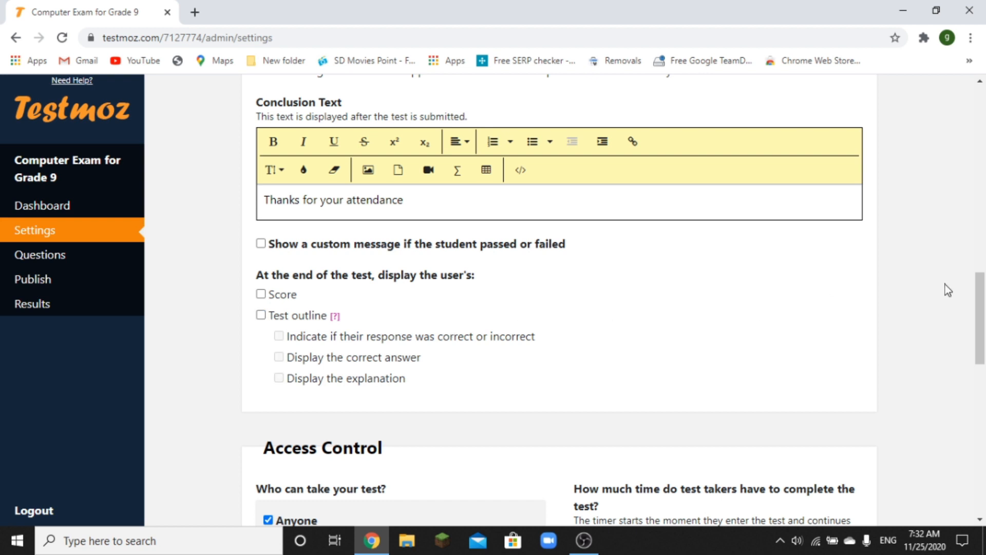
drag(980, 306, 985, 377)
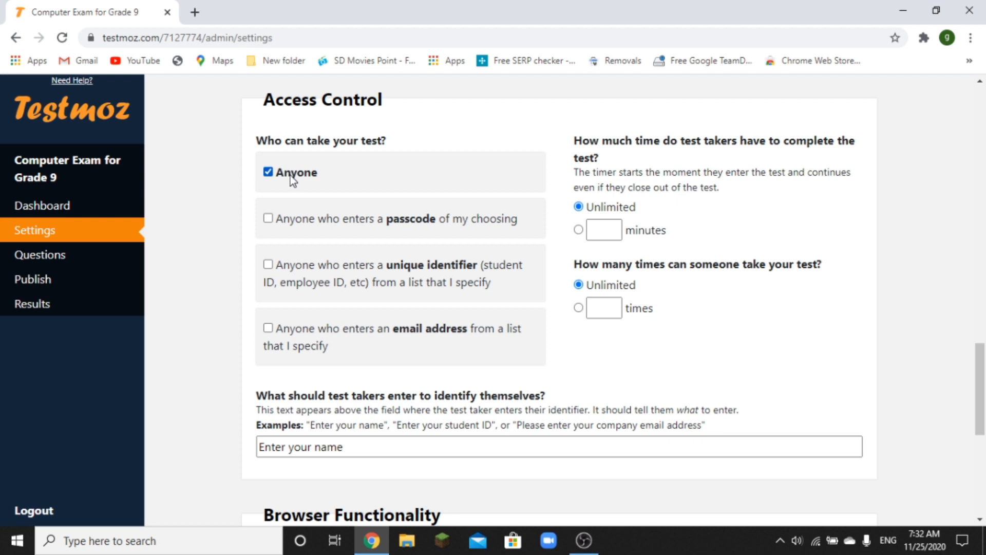
click(268, 218)
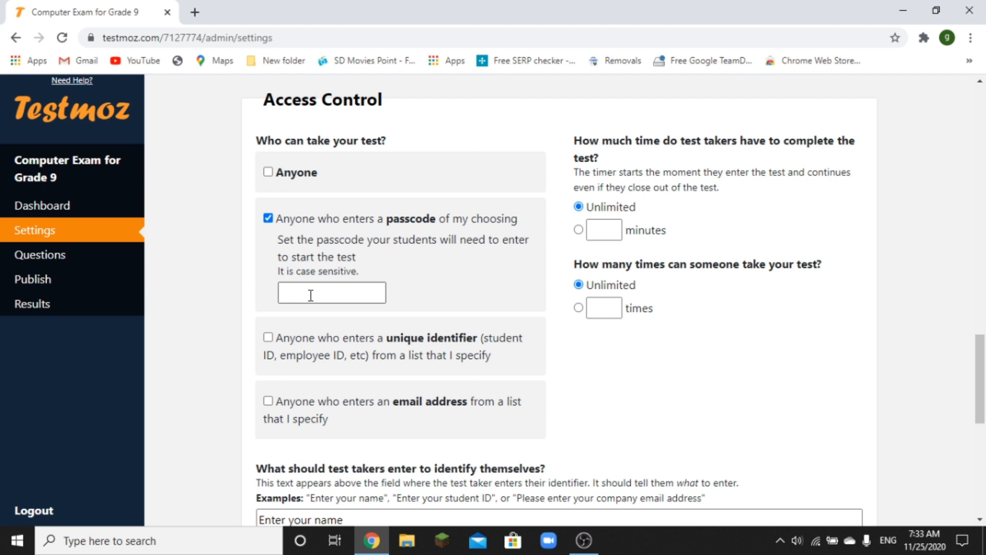
click(268, 218)
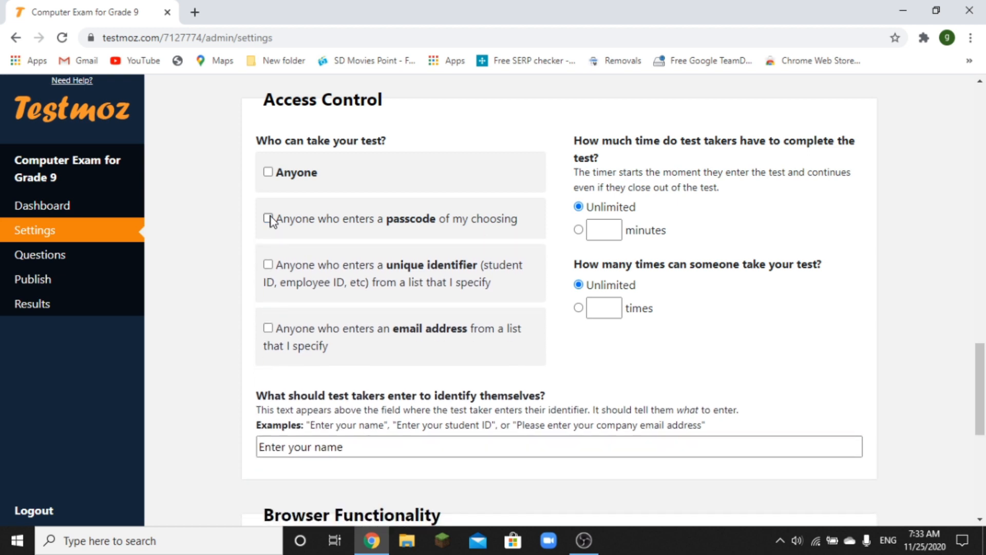
click(268, 264)
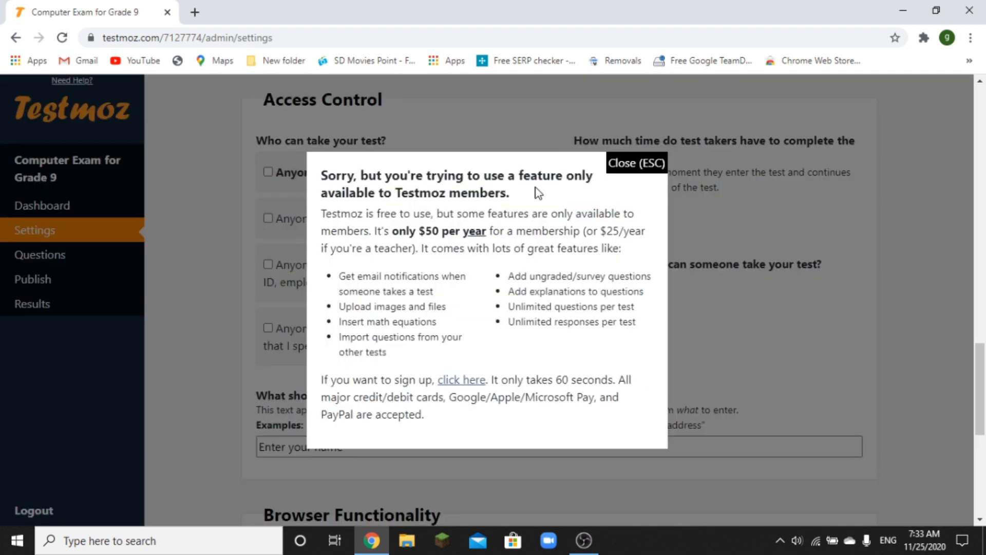
click(625, 166)
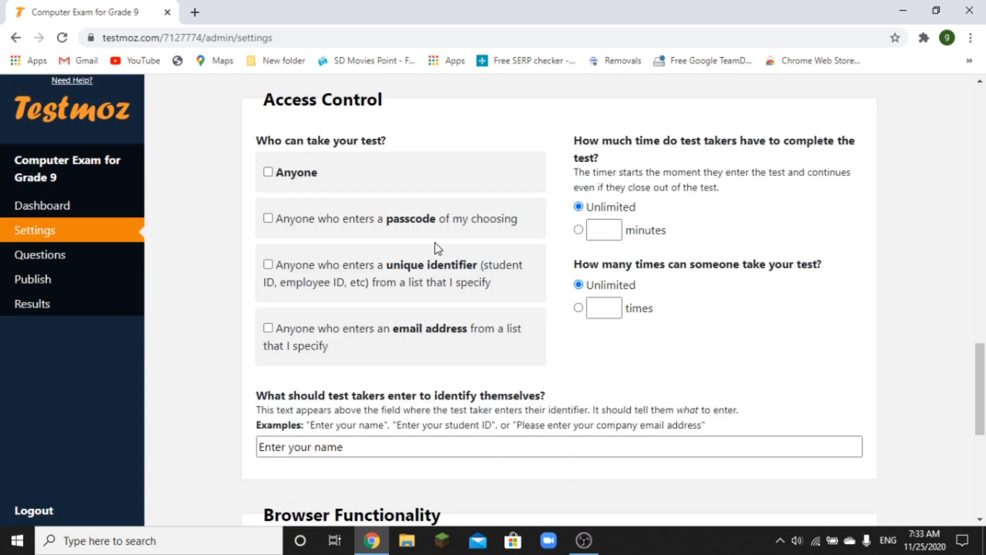
click(266, 329)
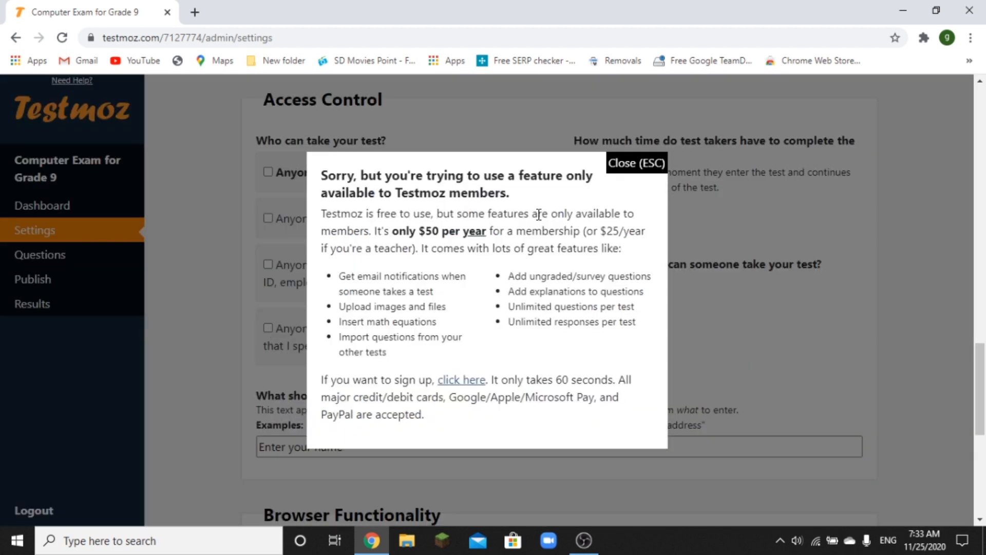
click(635, 164)
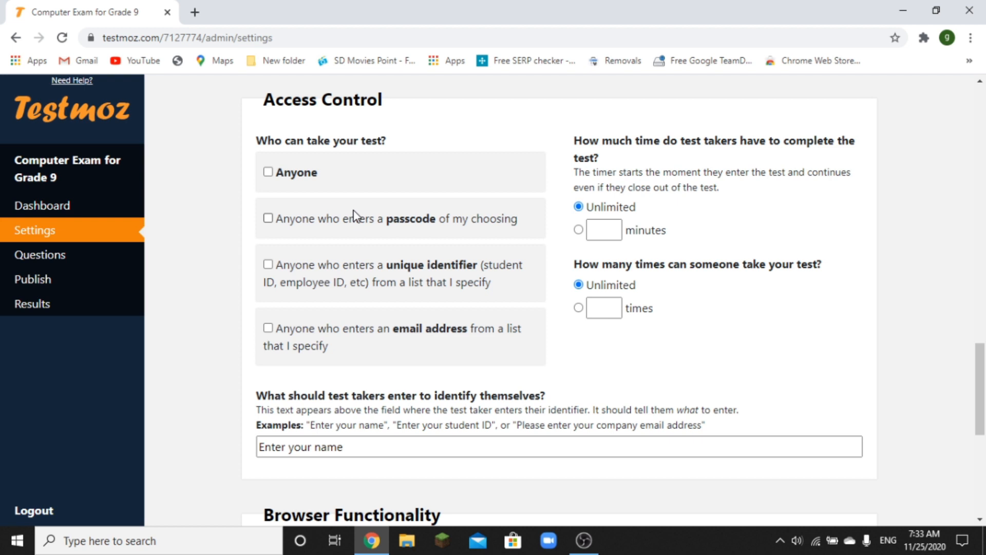
click(269, 220)
- Type the case-sensitive passcode students must enter to start the test
click(301, 291)
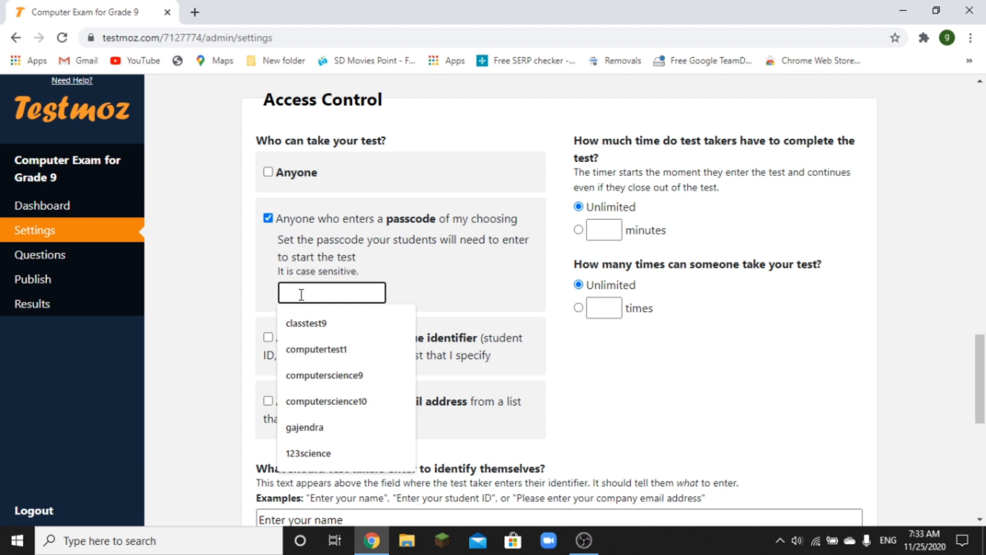
text(cla)
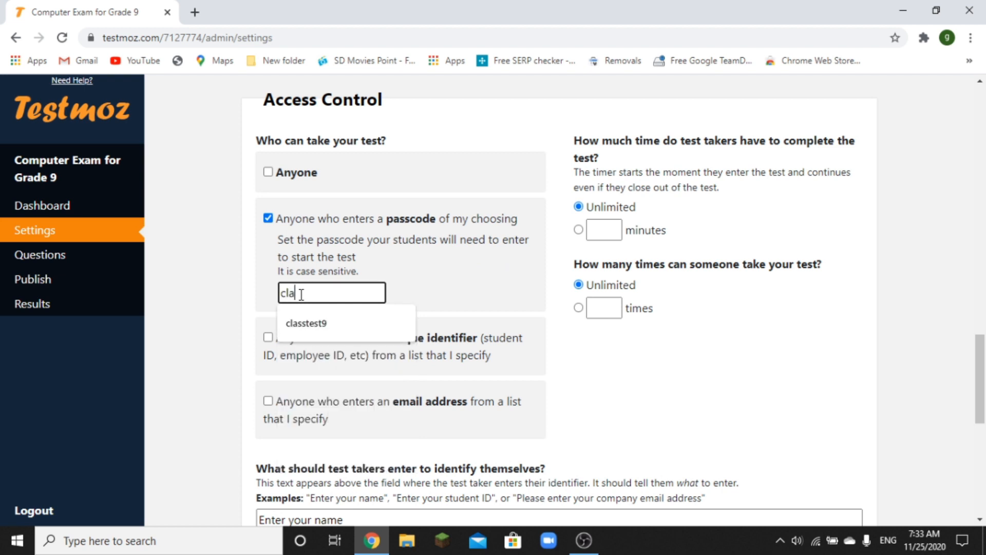
key(BackSpace)
key(BackSpace)
text(c)
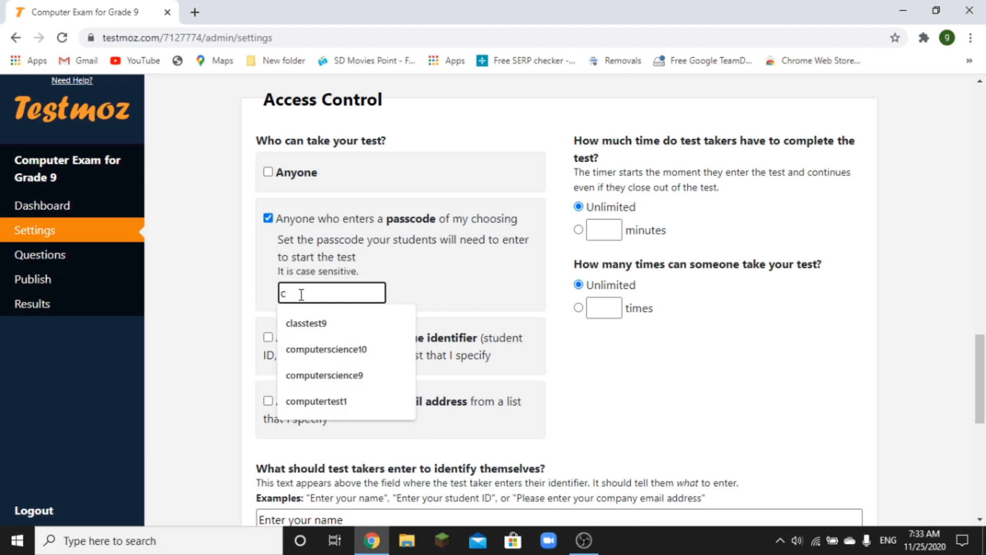
text(lass9)
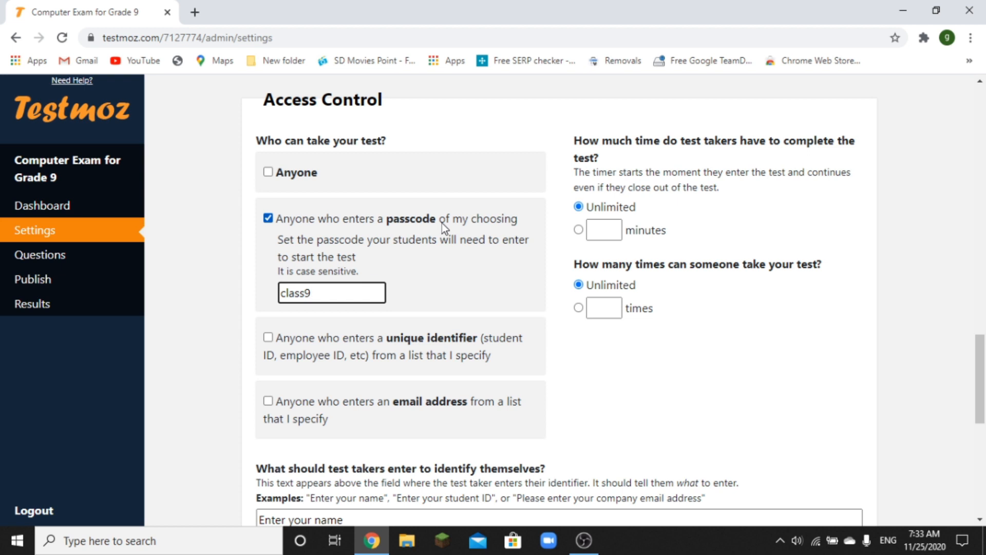
mouse_move(981, 385)
mouse_down()
mouse_move(979, 242)
mouse_move(981, 403)
mouse_up()
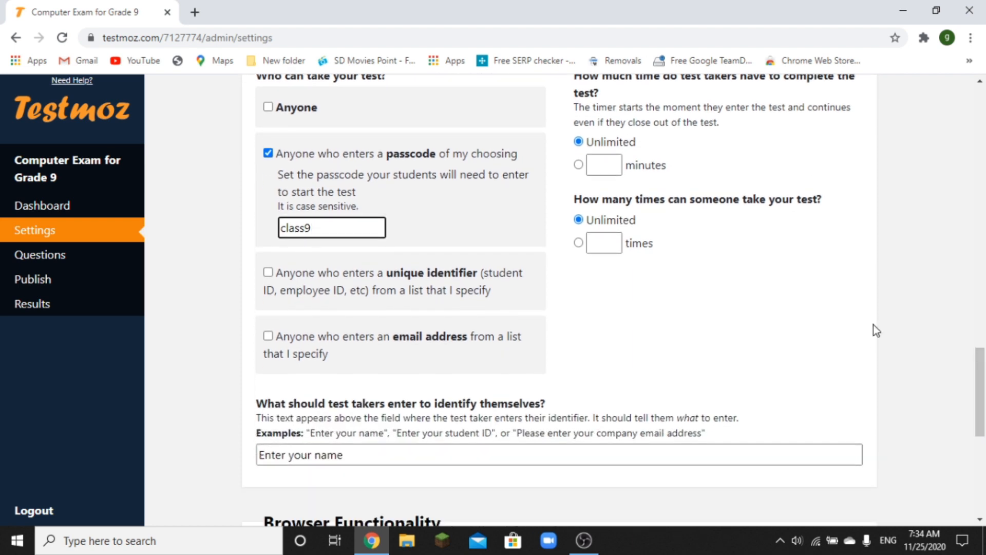
- Set a 5-minute time limit and allow each person at most 5 attempts
click(614, 167)
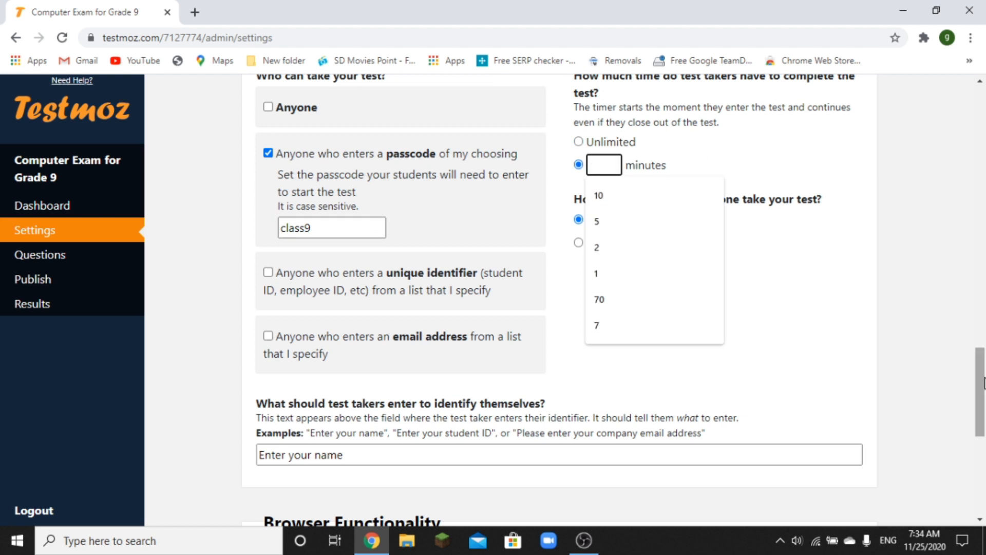
drag(984, 386, 984, 359)
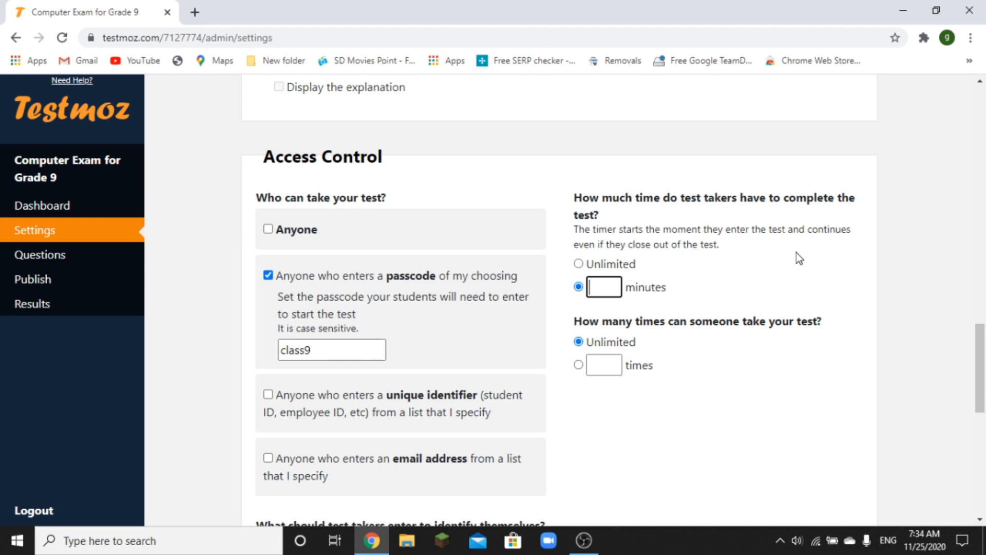
text(5)
click(578, 365)
click(601, 365)
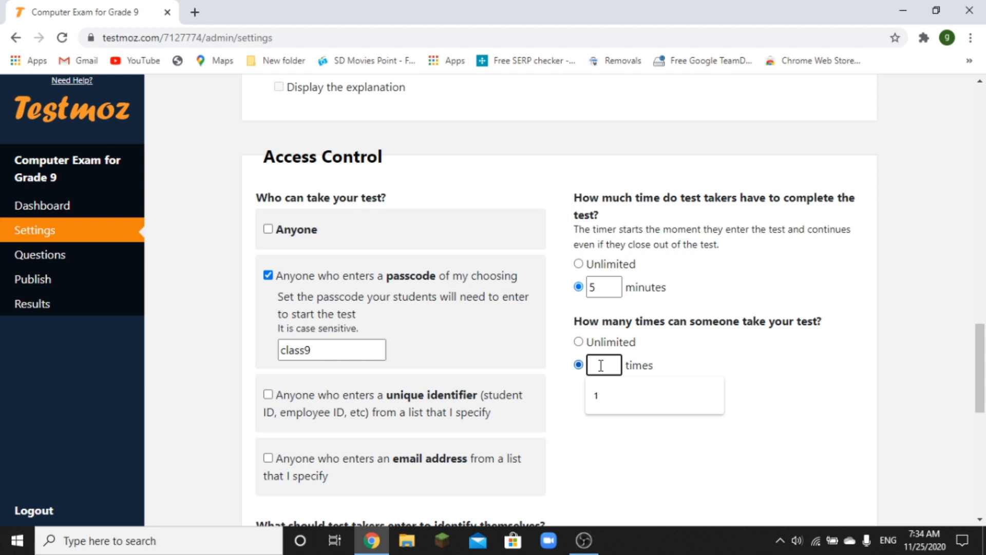
text(5)
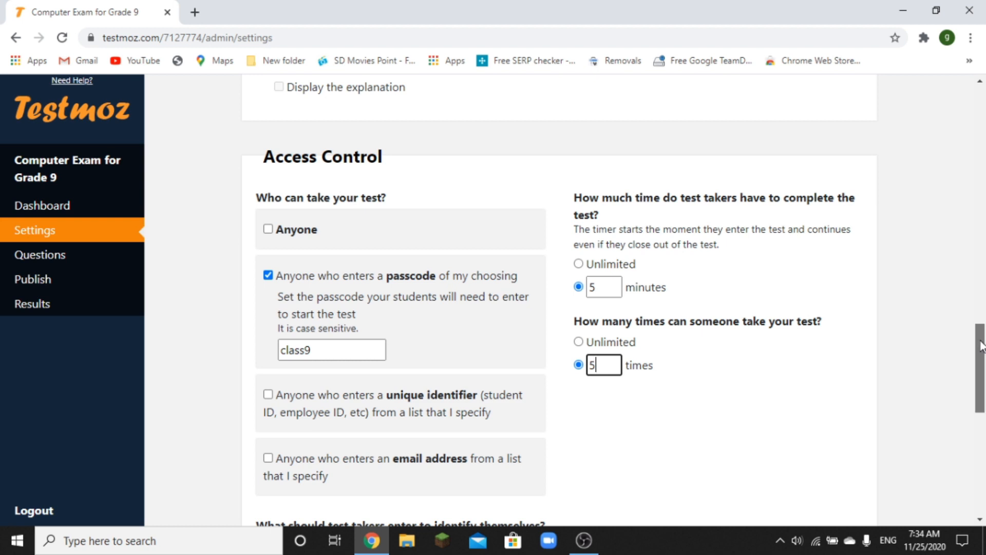
drag(981, 345, 981, 357)
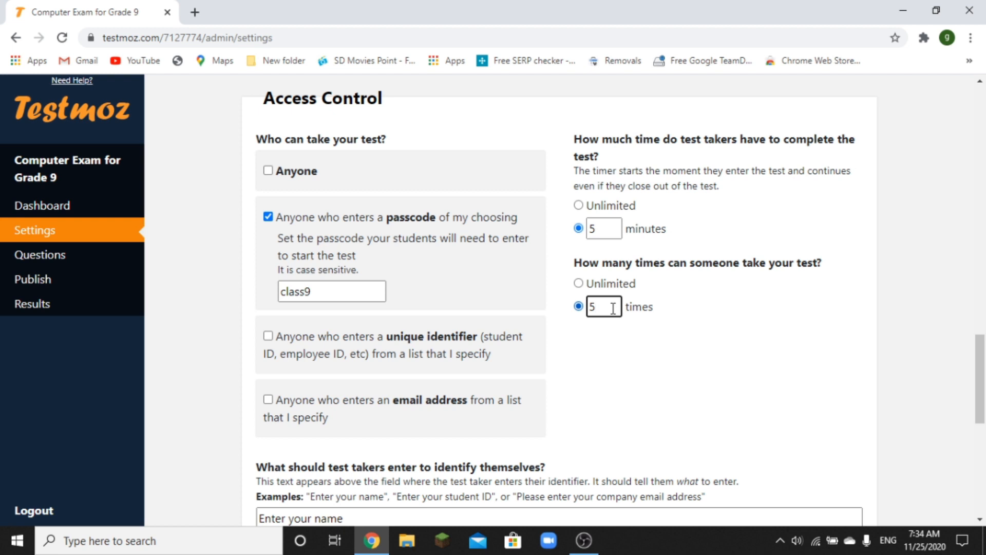
drag(984, 359, 984, 408)
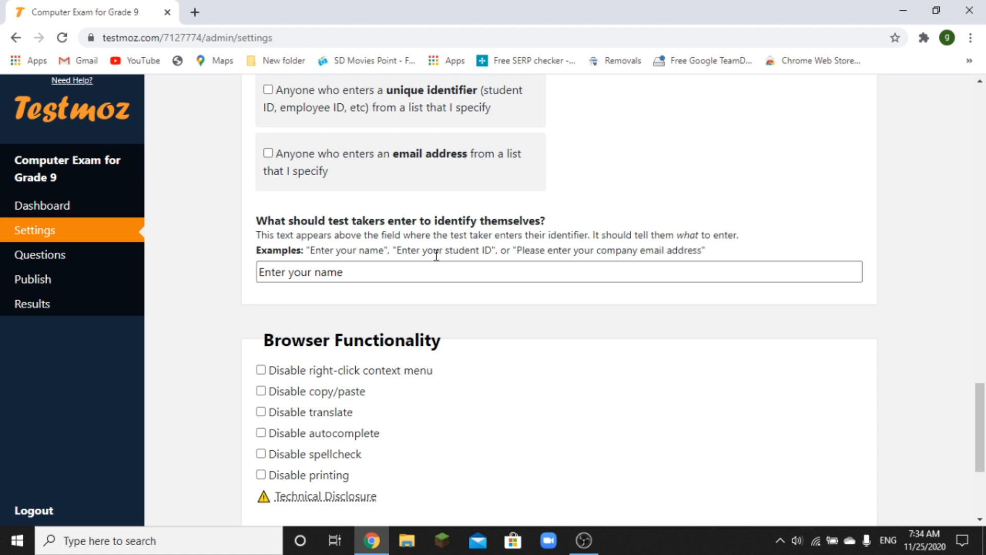
click(401, 272)
- Replace the 'Enter your name' prompt with 'Enter your official email ID'
key(BackSpace)
key(BackSpace)
key(BackSpace)
key(BackSpace)
key(BackSpace)
key(BackSpace)
key(BackSpace)
key(BackSpace)
key(BackSpace)
key(BackSpace)
key(BackSpace)
key(BackSpace)
key(BackSpace)
key(BackSpace)
key(BackSpace)
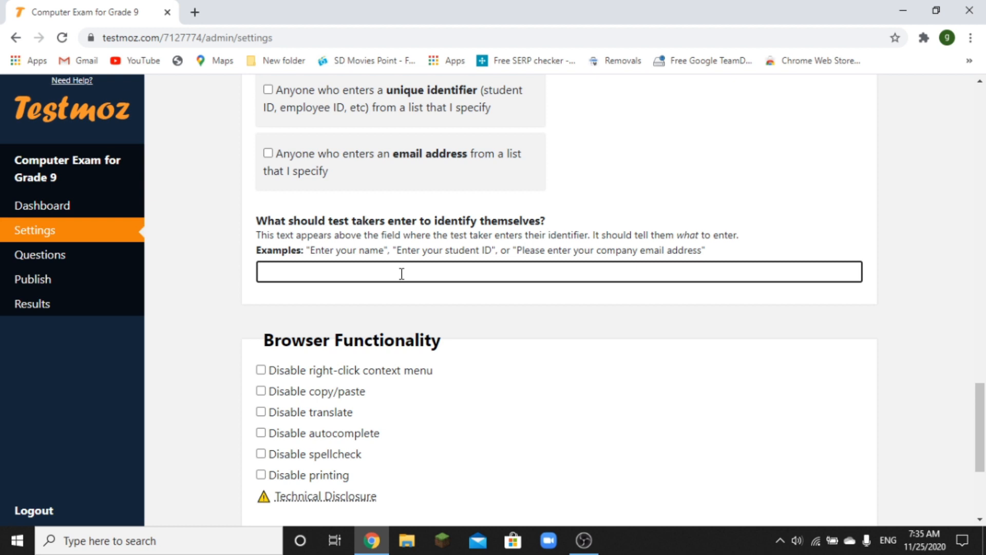
text(Enter )
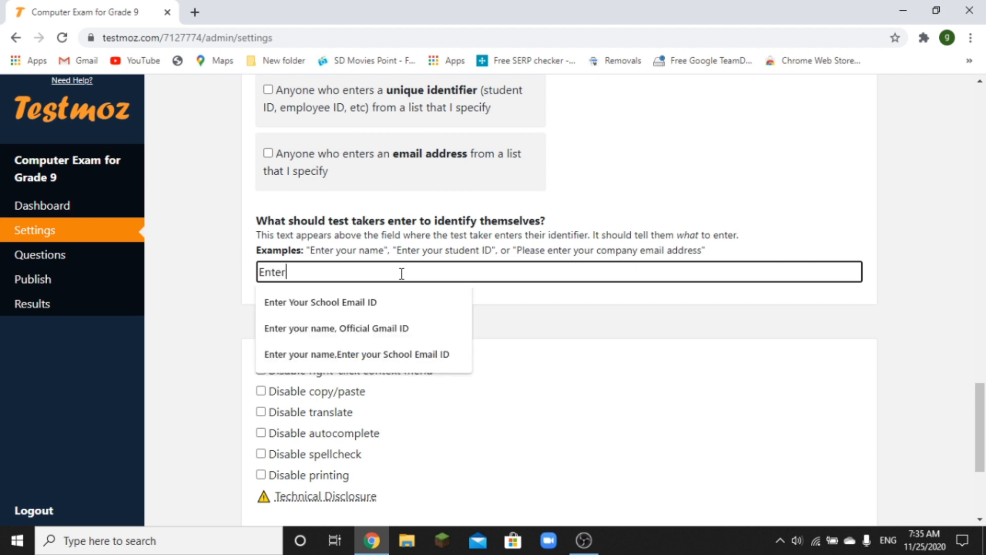
text(your schol e)
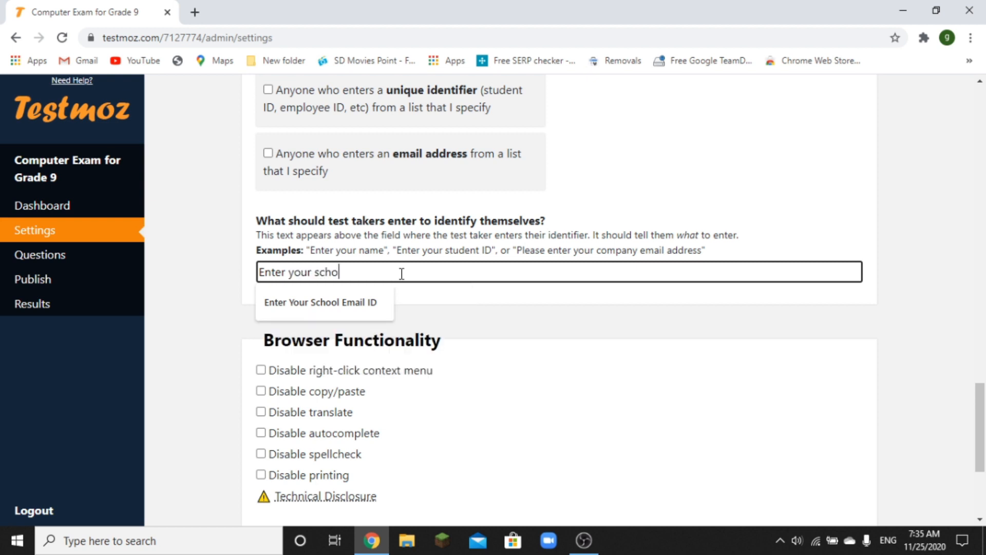
key(BackSpace)
key(BackSpace)
key(BackSpace)
key(BackSpace)
key(BackSpace)
key(BackSpace)
key(BackSpace)
text(of)
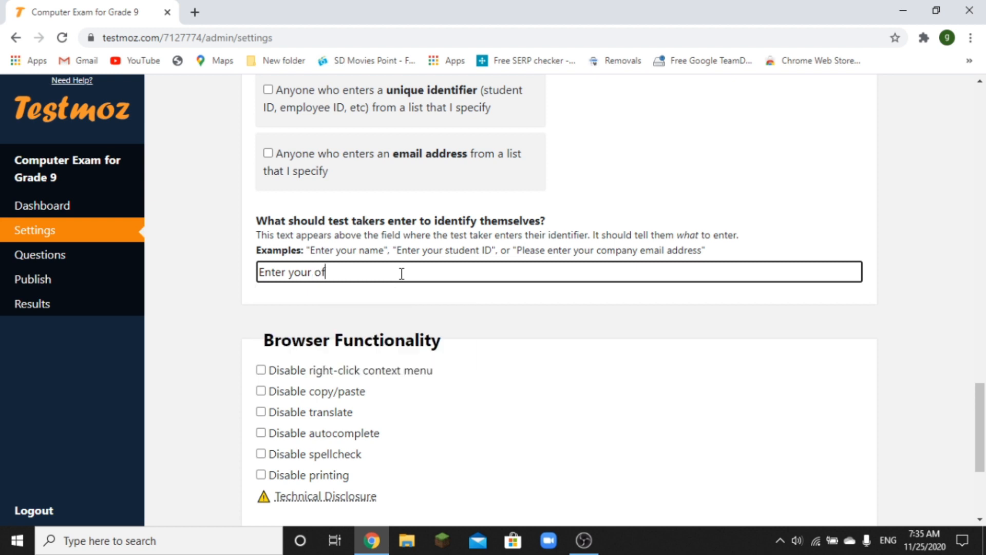
text(ficial email ID)
key(Left)
key(Left)
key(Left)
key(Left)
key(Left)
drag(983, 411, 985, 470)
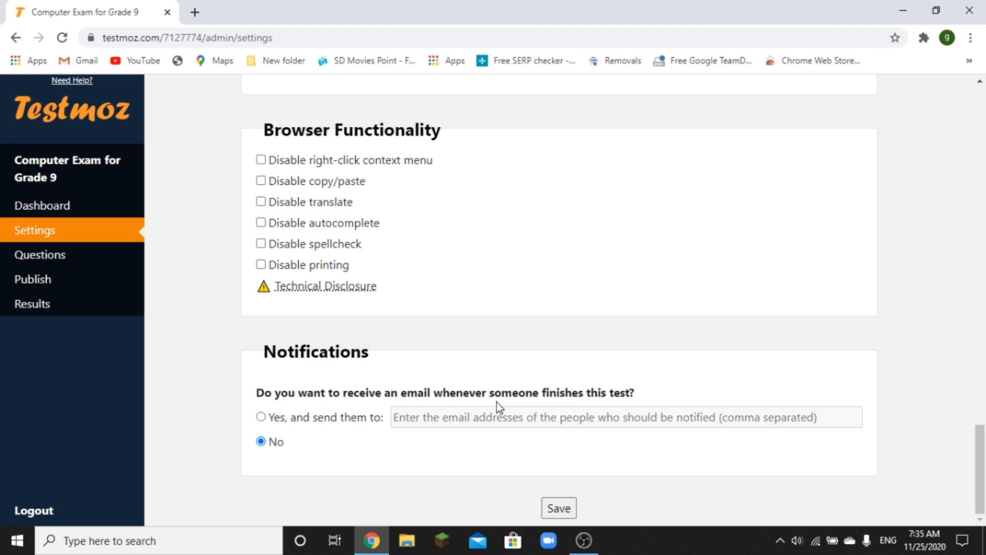
- Try the email-on-completion option, dismiss its members-only notice, and save the exam settings
click(261, 416)
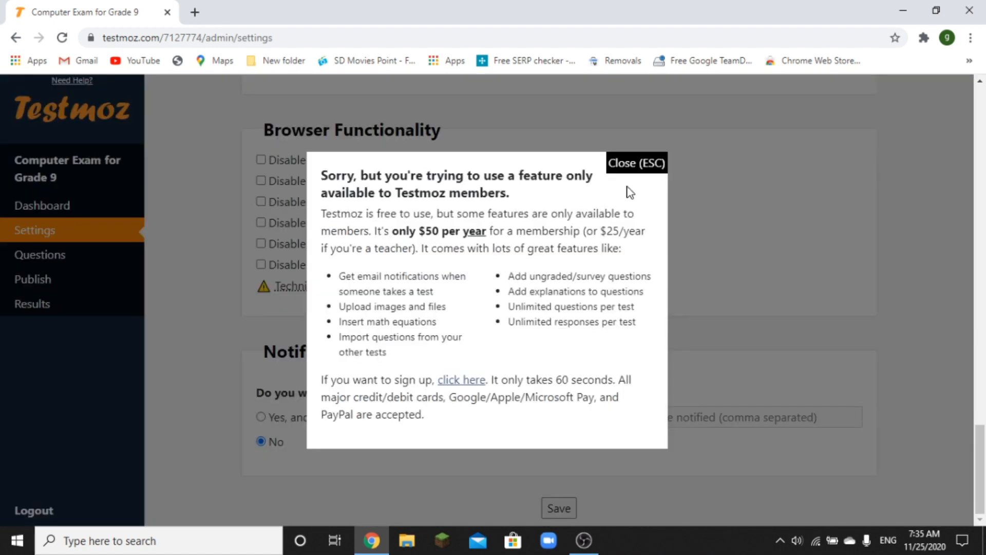
click(637, 163)
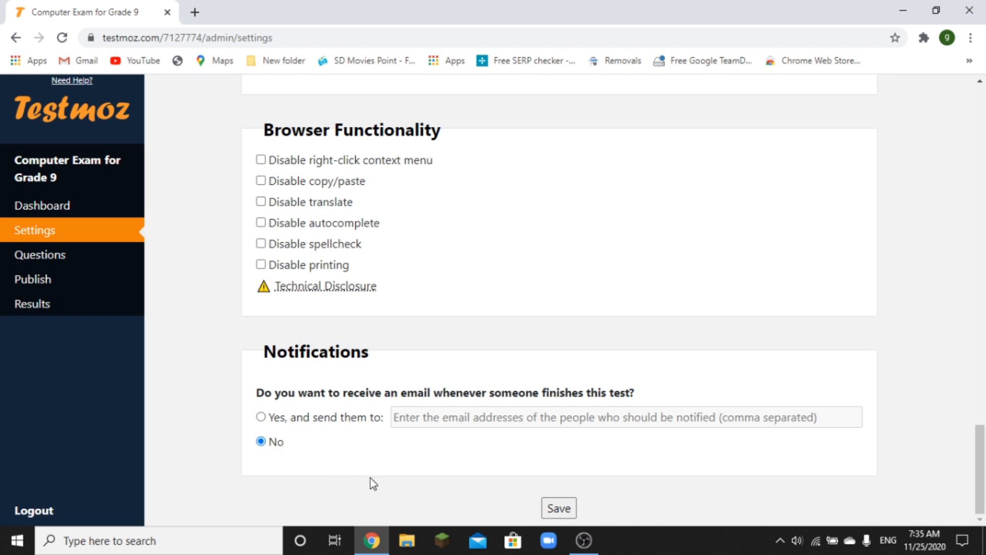
click(557, 511)
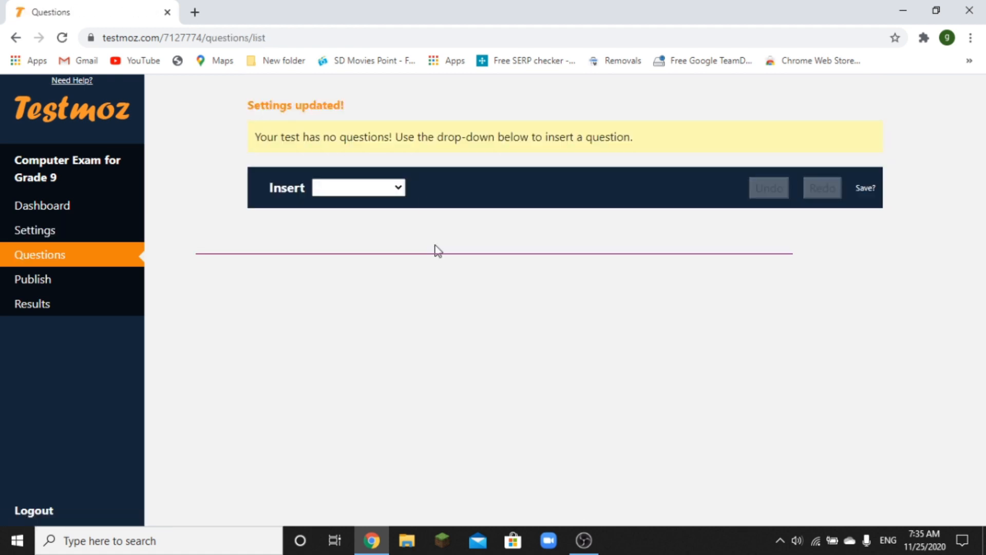
- Insert a graded Multiple choice (choose one) question from the Insert list
click(403, 189)
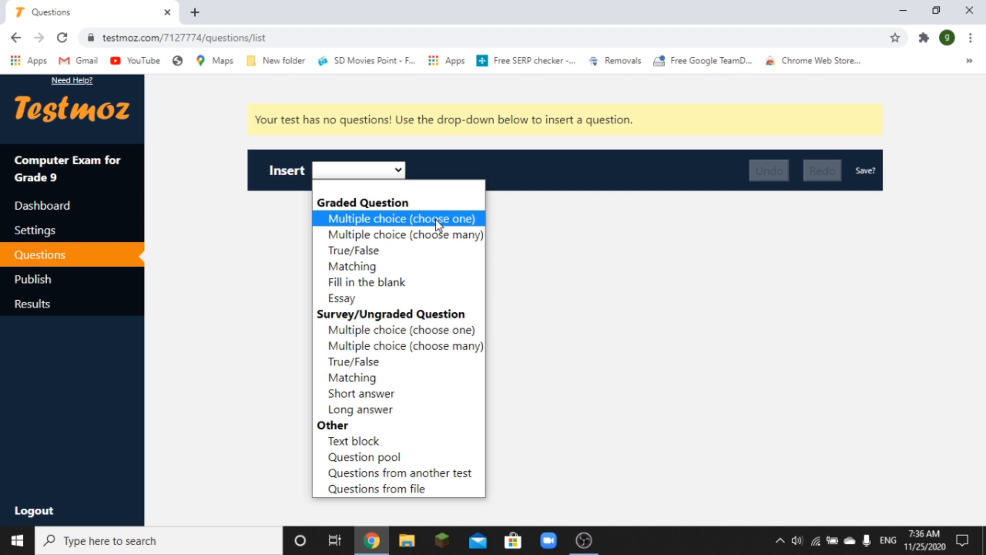
click(435, 220)
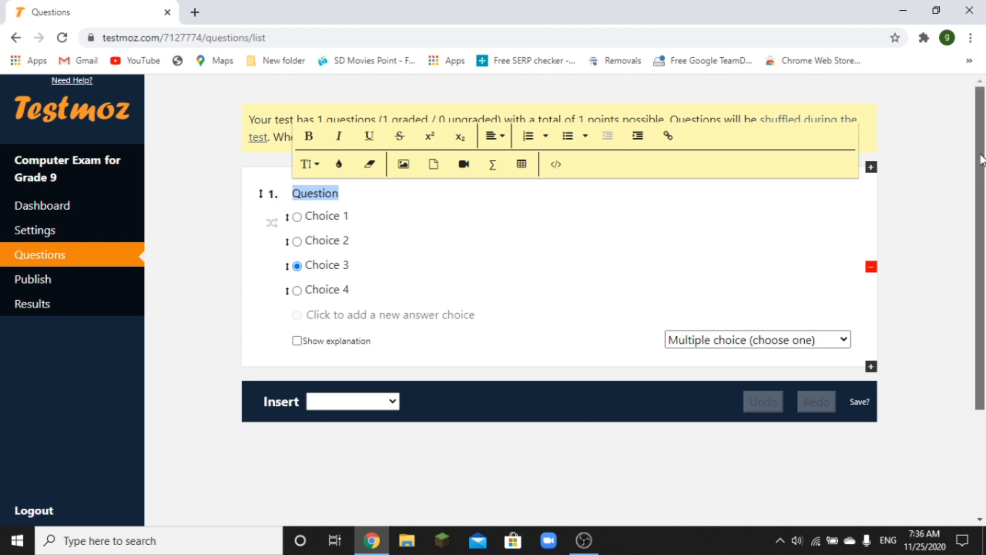
- Enter the question 'Who is the father of computer' with first choice 'charles babbage'
scroll(981, 159, down, 1)
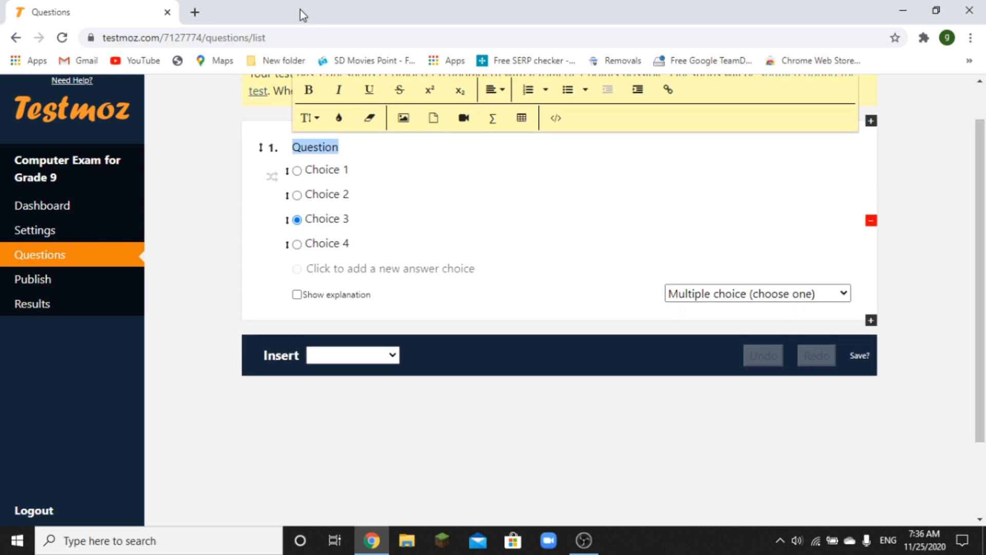
text(W)
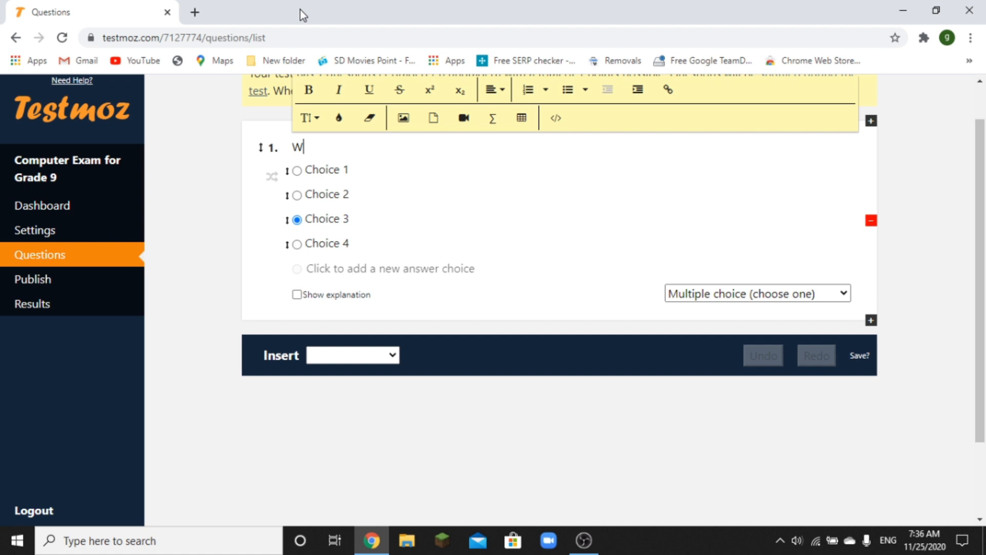
text(ho is the father of computer)
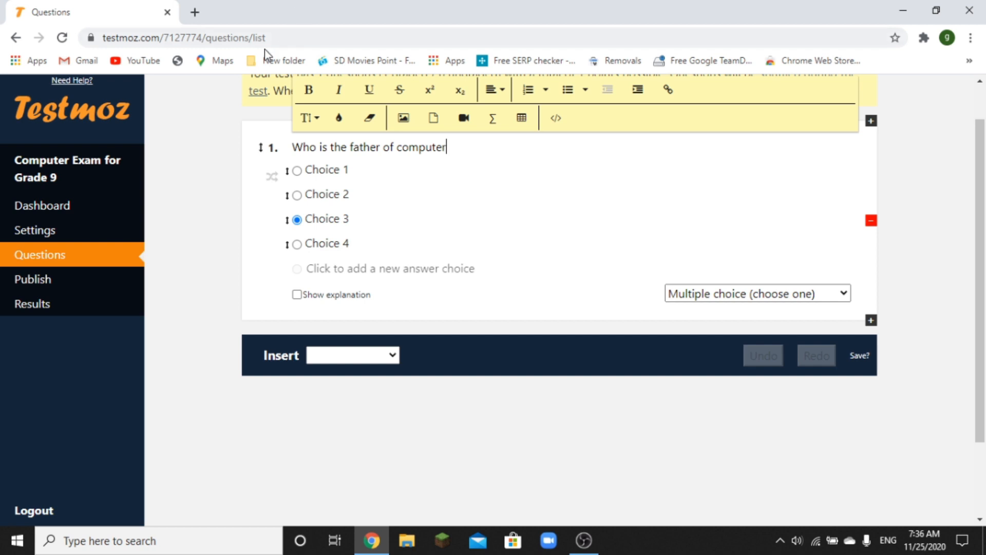
click(333, 174)
text(charles babbage)
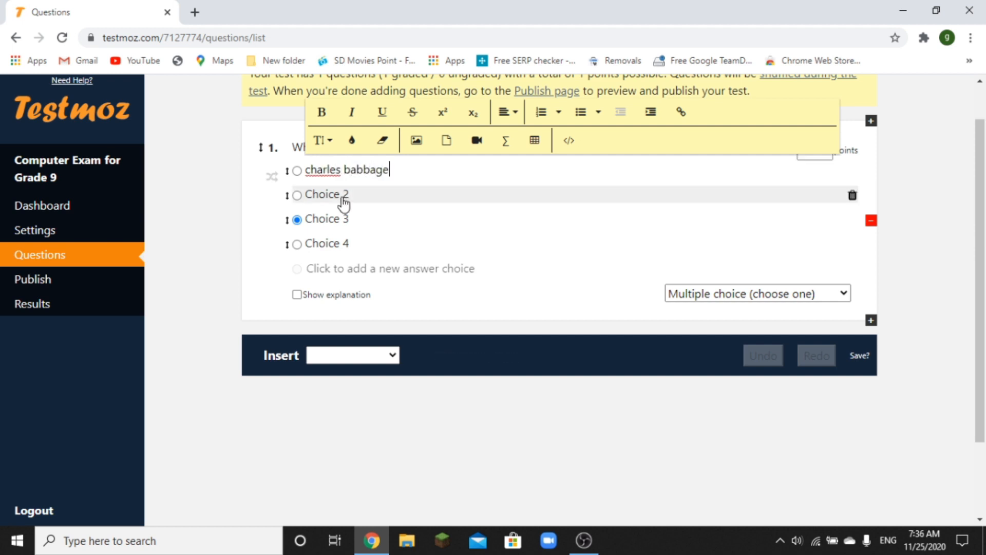
- Fill choices 2–4 with lady auguata, mark wood and charles brown, then save question 1
click(343, 200)
text(lady auguata)
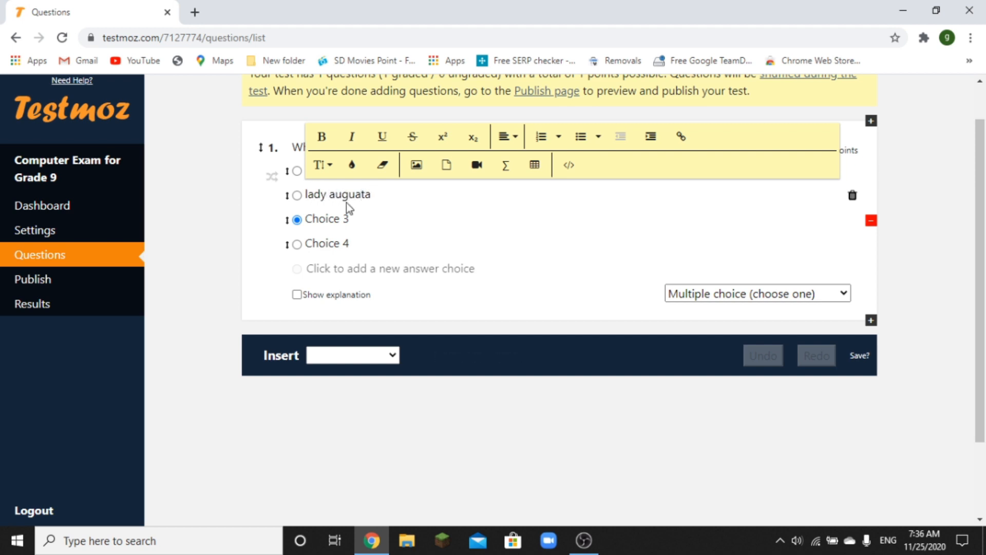
text(s)
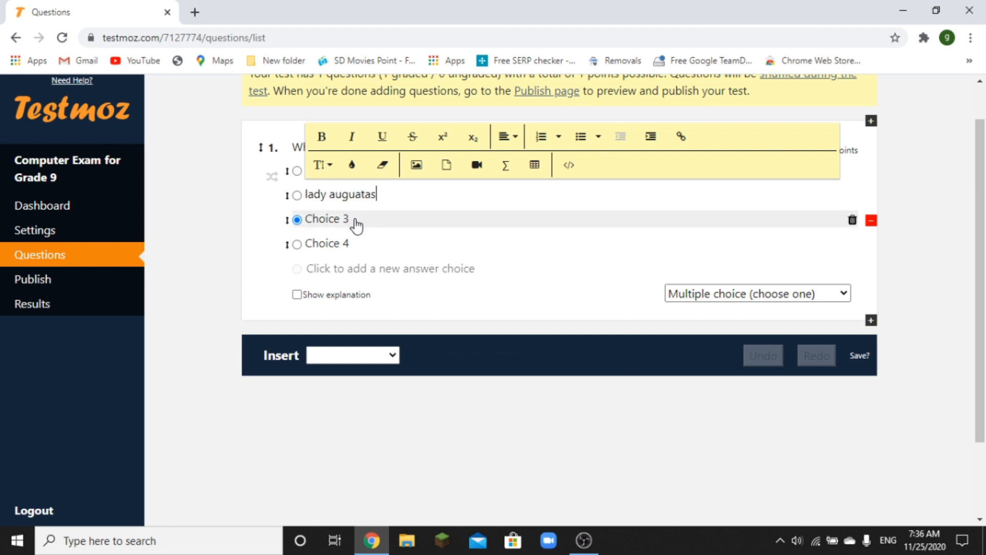
key(BackSpace)
text(M)
key(BackSpace)
click(356, 219)
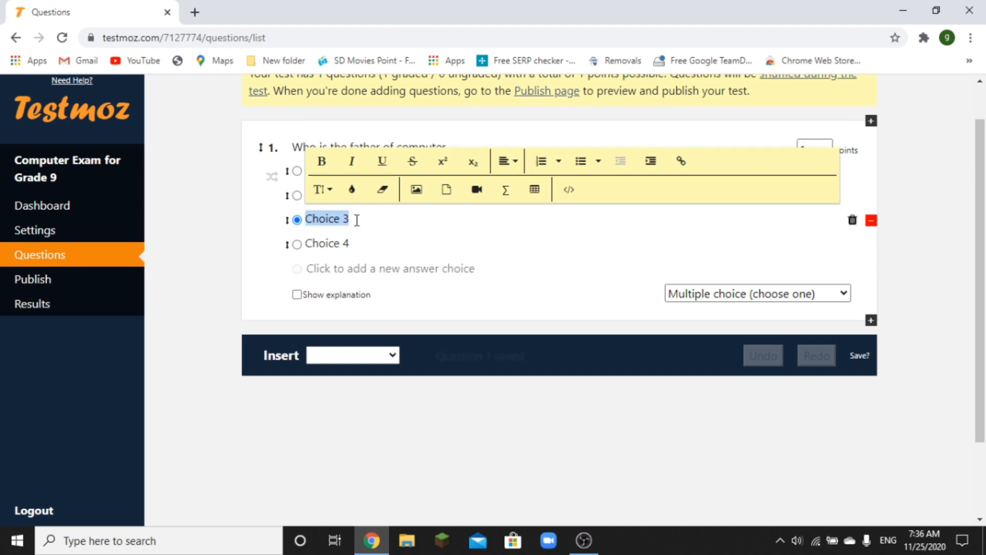
text(mark wood)
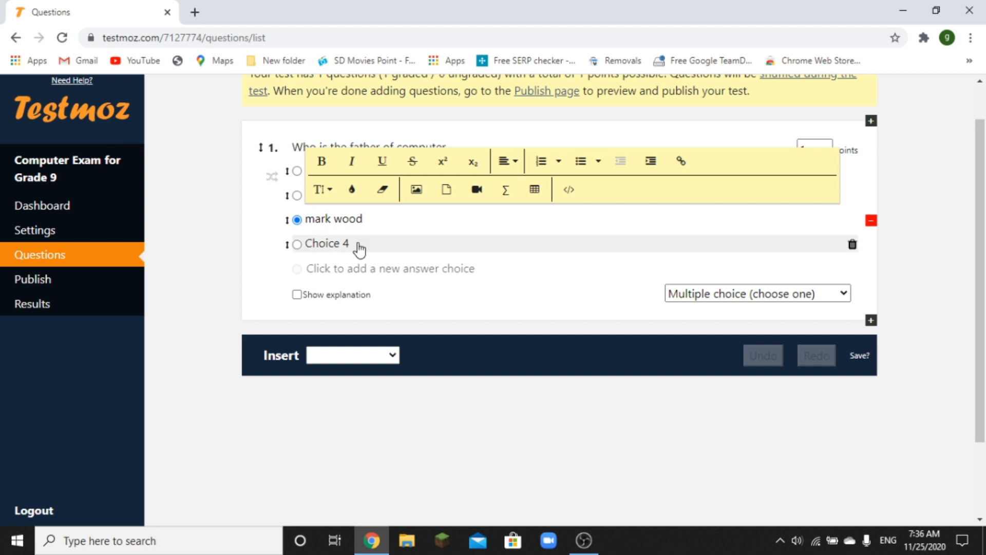
click(360, 243)
text(char)
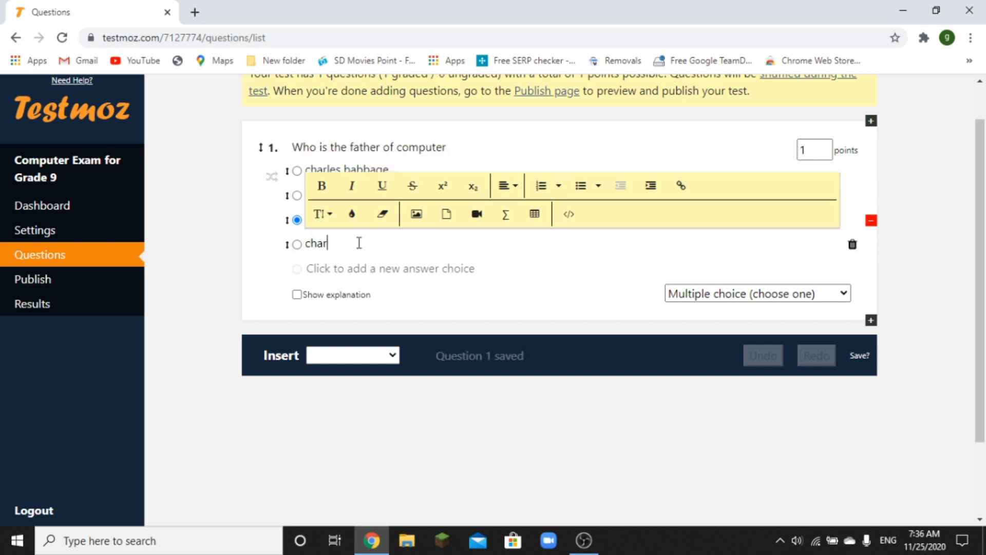
text(les brown)
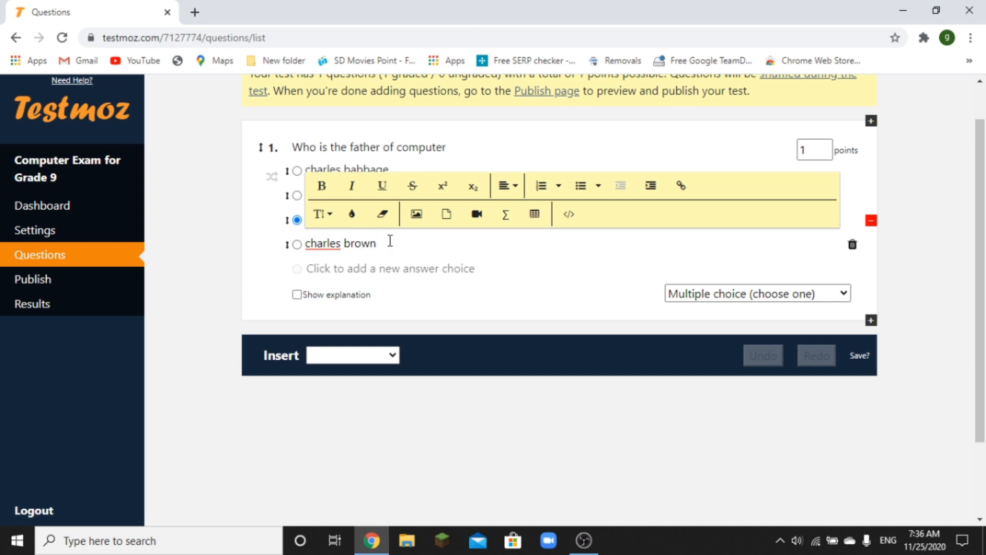
click(476, 159)
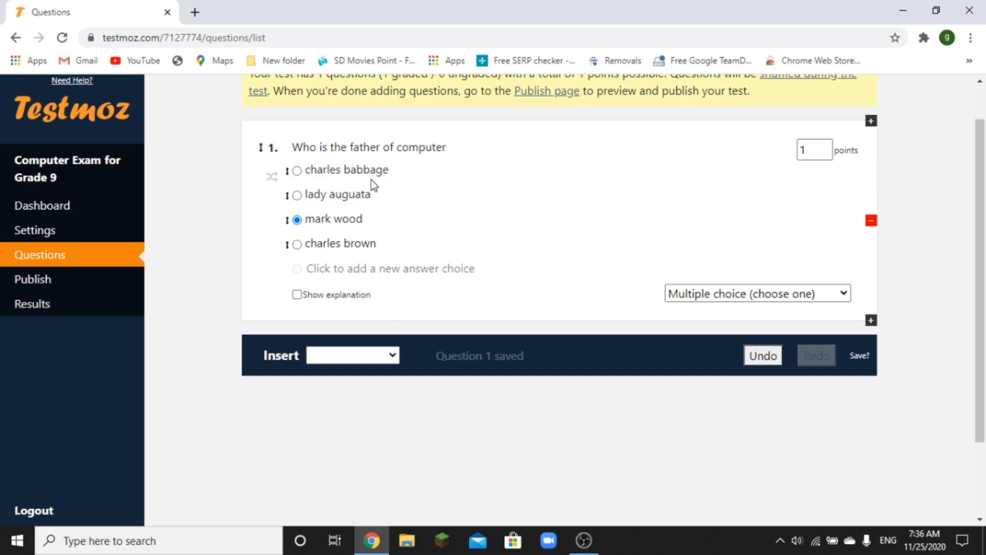
- Mark charles babbage as question 1's correct answer; the explanation feature is members-only
click(296, 172)
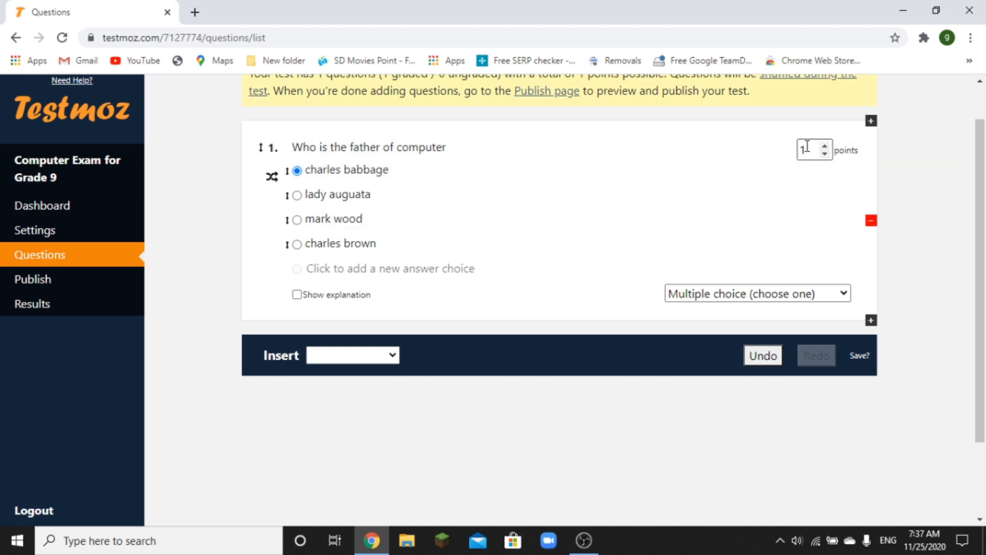
click(297, 295)
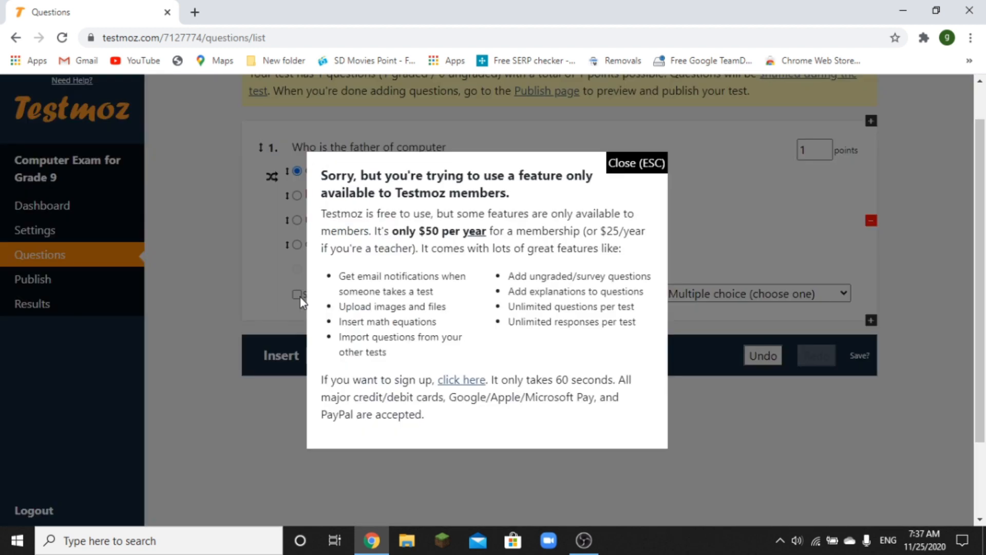
click(626, 163)
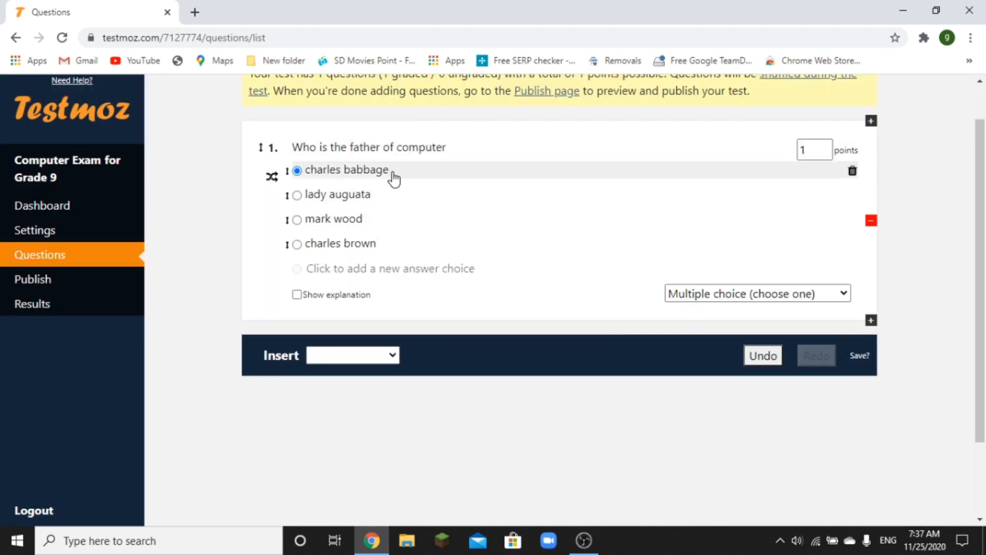
click(395, 355)
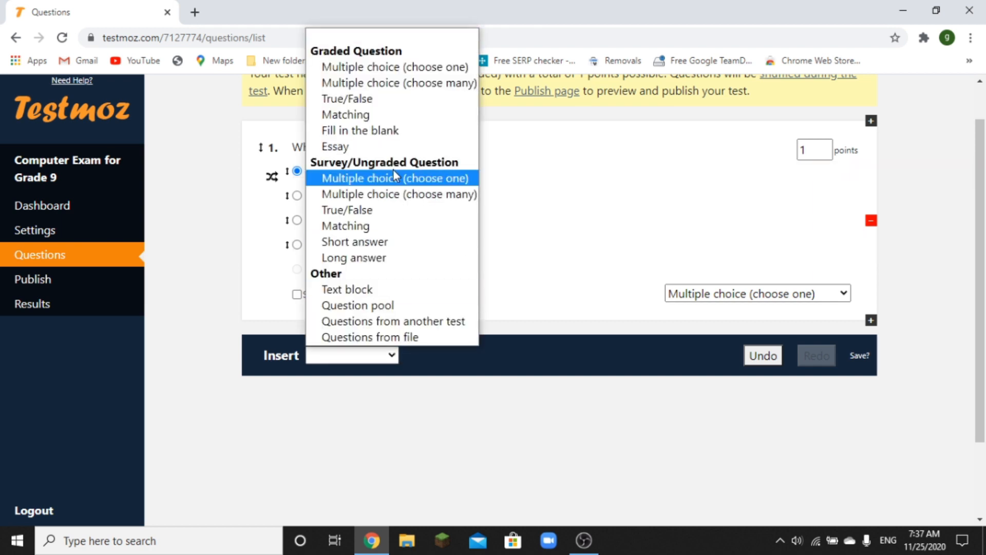
- Insert a True/False question reading 'Windows is an multiuser operating system'
click(394, 100)
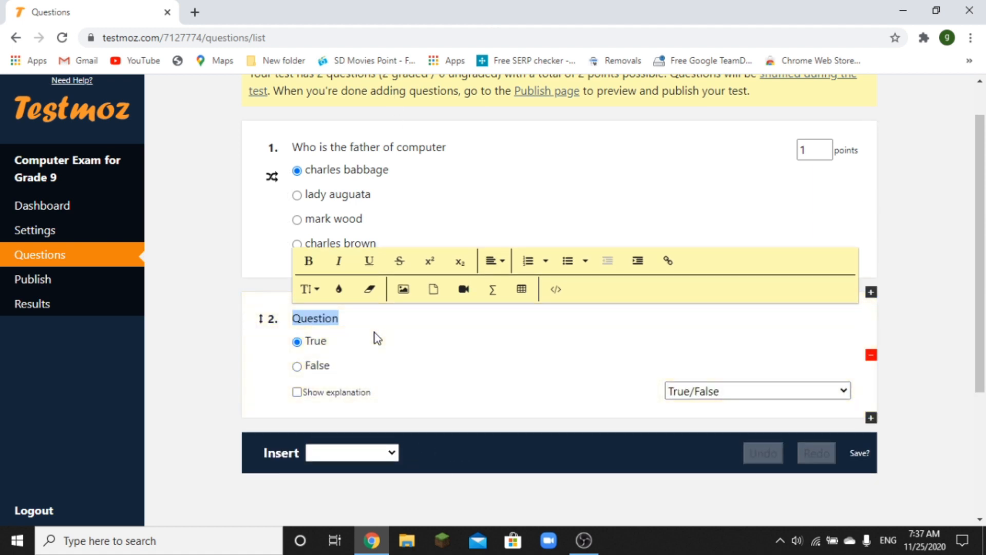
text(What )
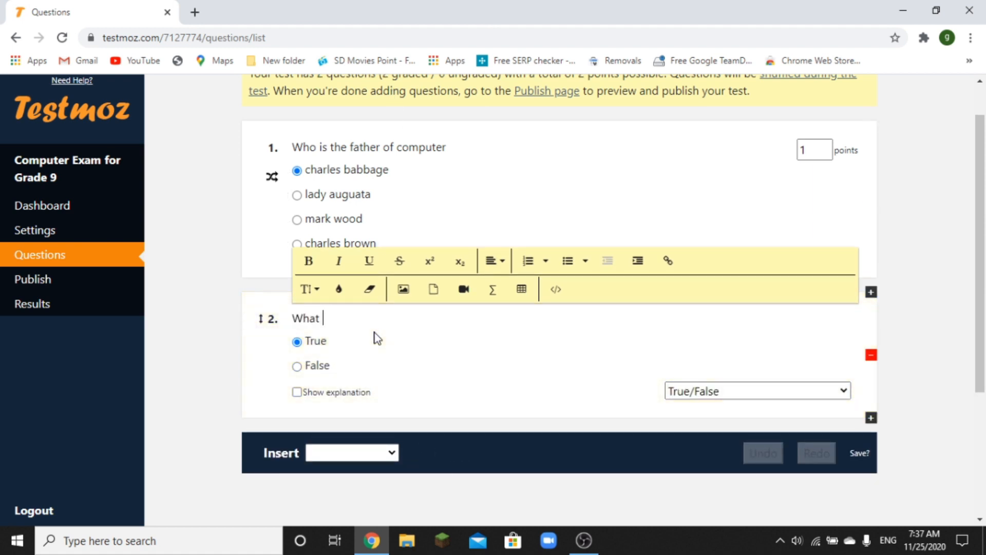
text(is the cap)
key(BackSpace)
key(BackSpace)
key(BackSpace)
key(BackSpace)
key(BackSpace)
key(BackSpace)
key(BackSpace)
key(BackSpace)
key(BackSpace)
key(BackSpace)
key(BackSpace)
key(BackSpace)
key(BackSpace)
key(BackSpace)
key(BackSpace)
text(W)
key(BackSpace)
text(Windows is an multius)
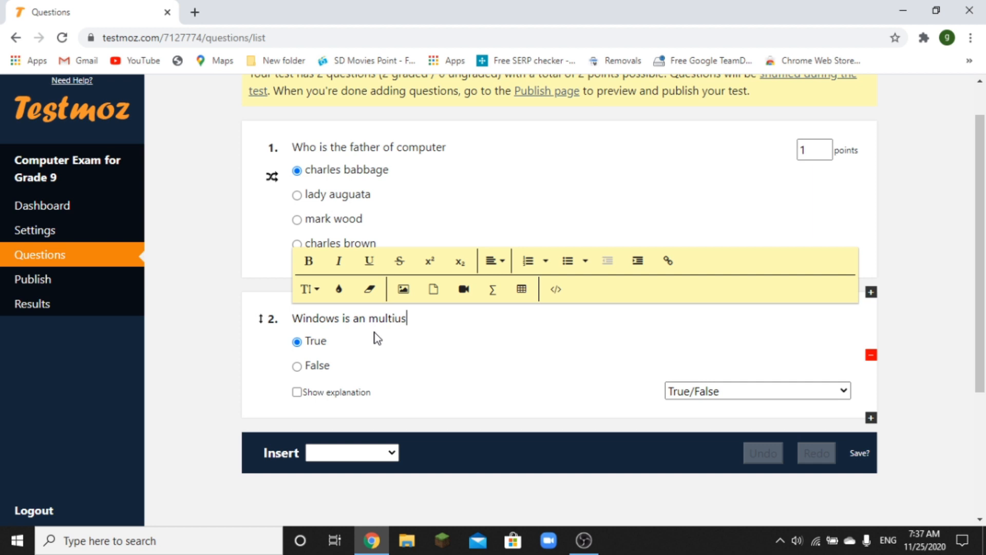
text(er operating system)
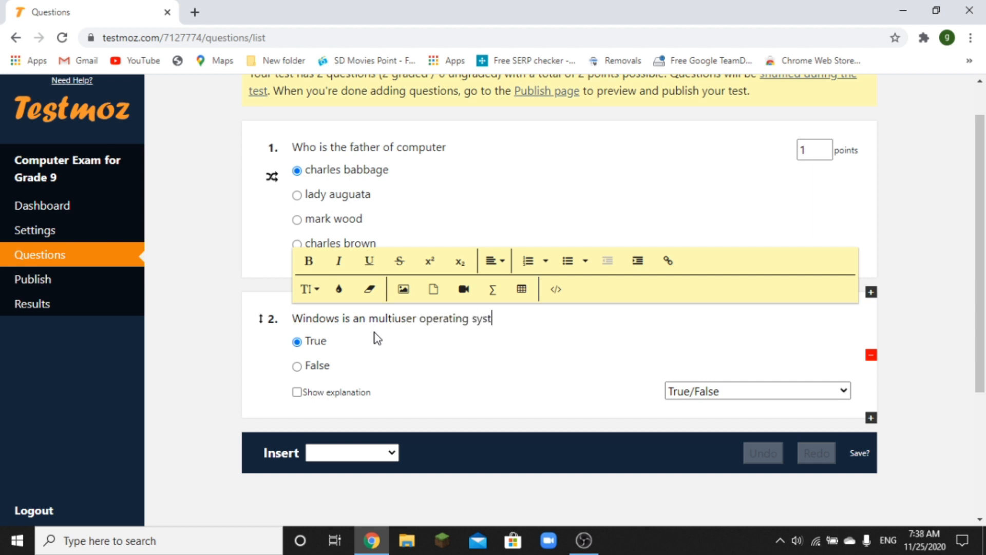
- Check the True and False answer texts, keeping True as the correct answer
double_click(319, 342)
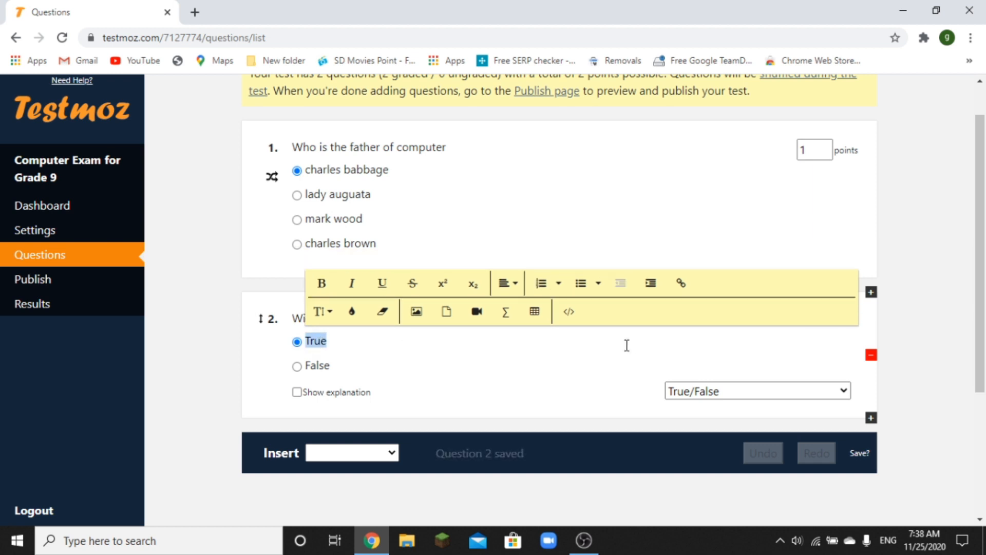
click(652, 352)
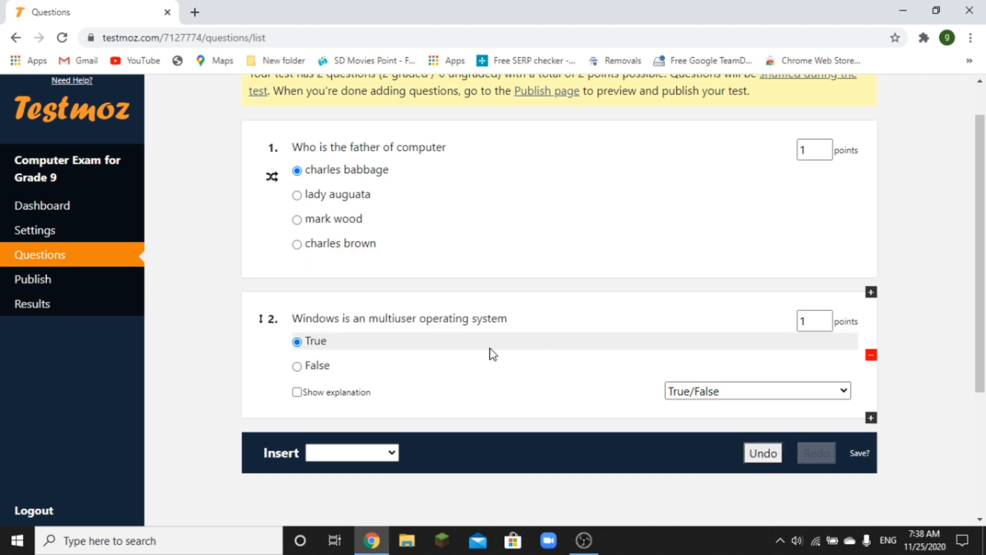
double_click(316, 365)
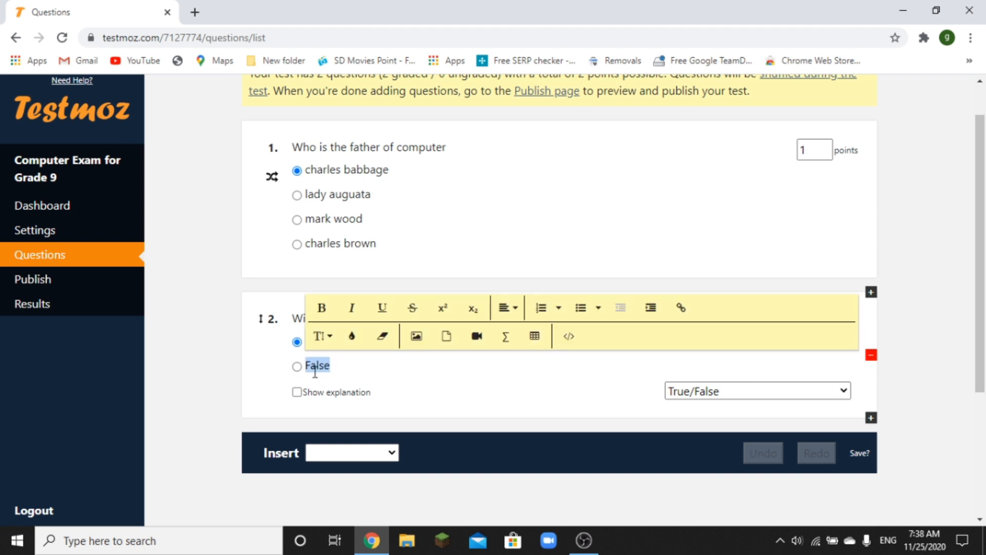
click(299, 346)
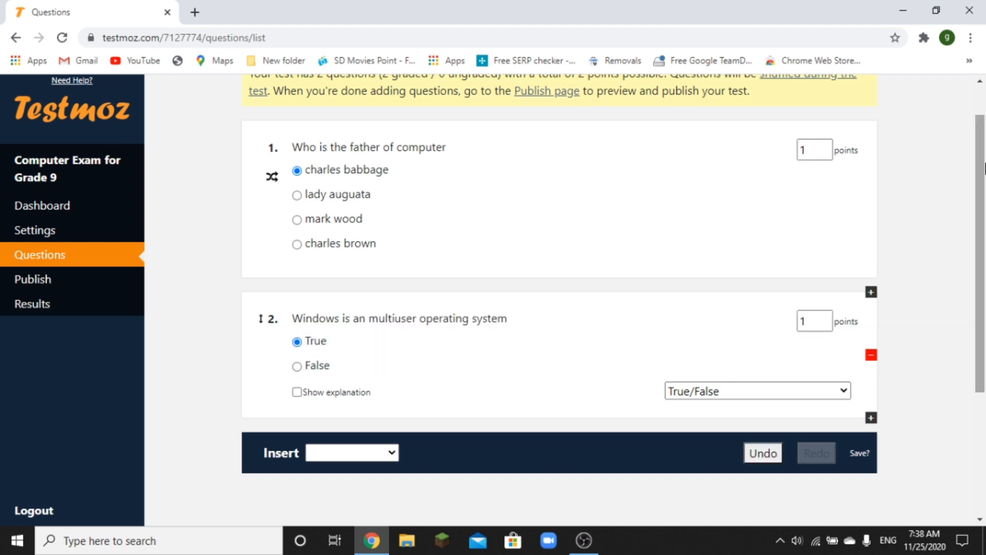
drag(981, 198, 981, 195)
scroll(981, 195, down, 1)
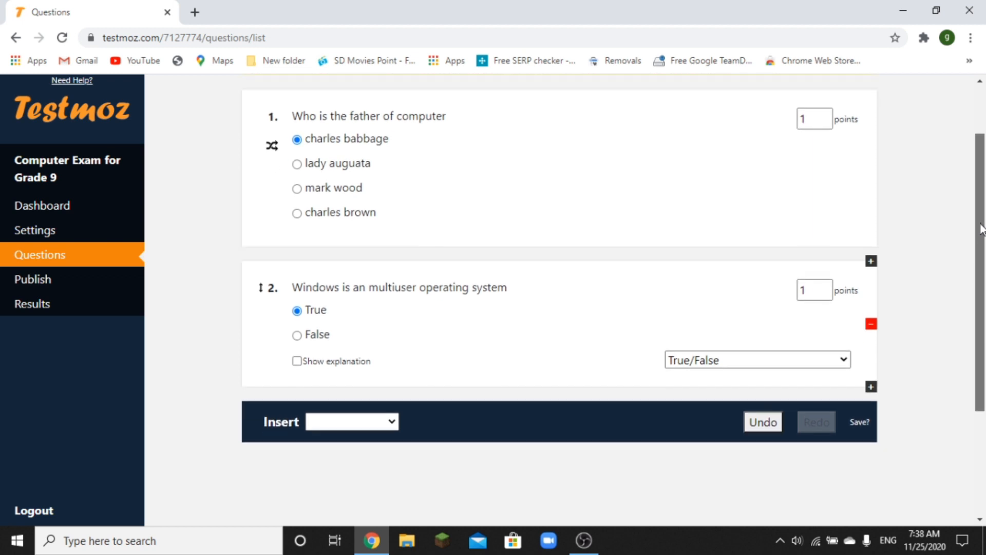
click(394, 390)
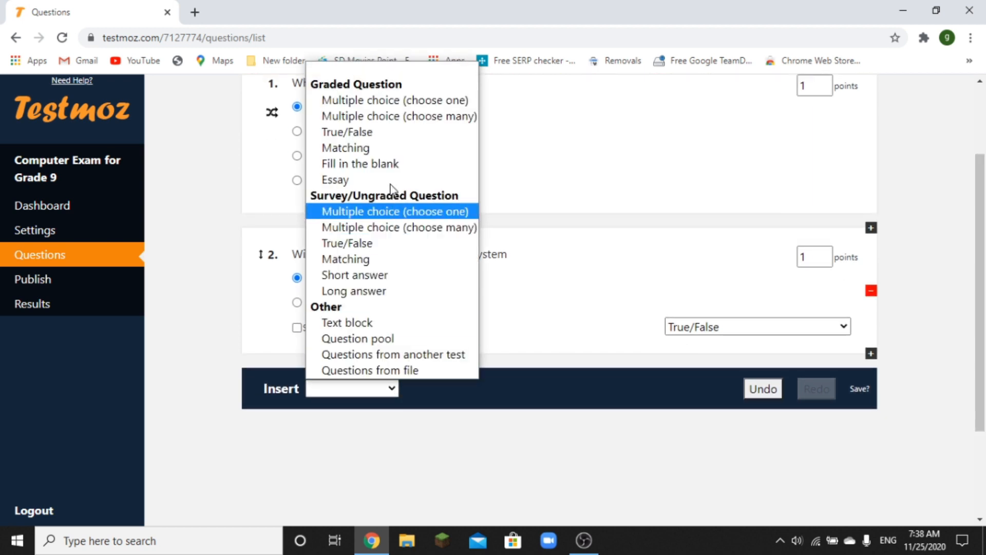
- Insert a Matching question titled 'Match the following' with first sub-question 'windows'
click(390, 154)
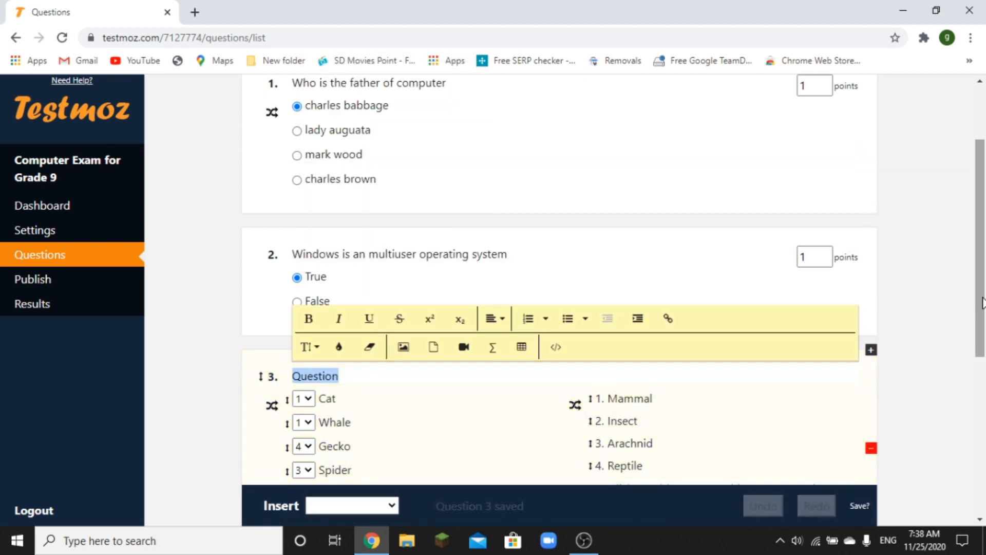
scroll(973, 324, down, 2)
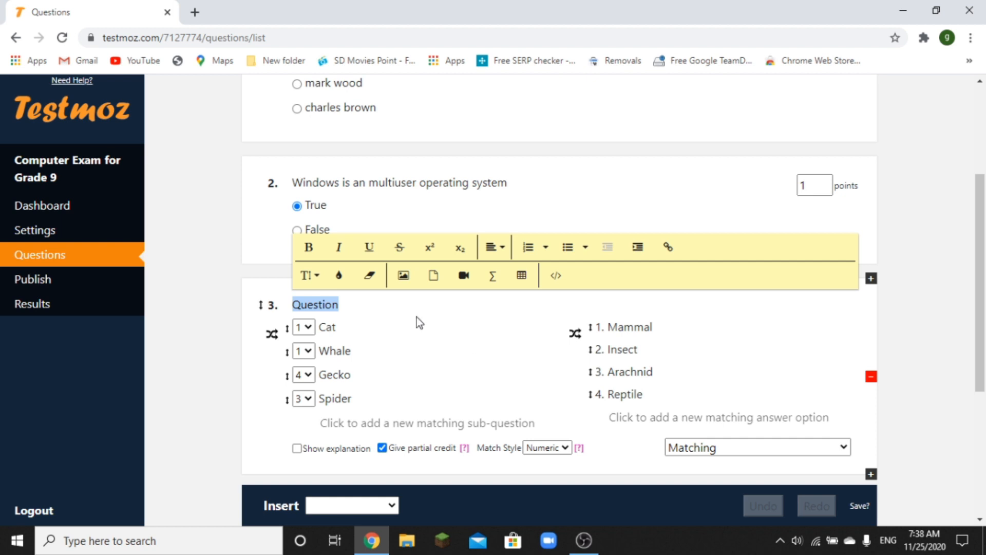
click(411, 306)
key(BackSpace)
key(BackSpace)
key(BackSpace)
key(BackSpace)
key(BackSpace)
key(BackSpace)
key(BackSpace)
key(BackSpace)
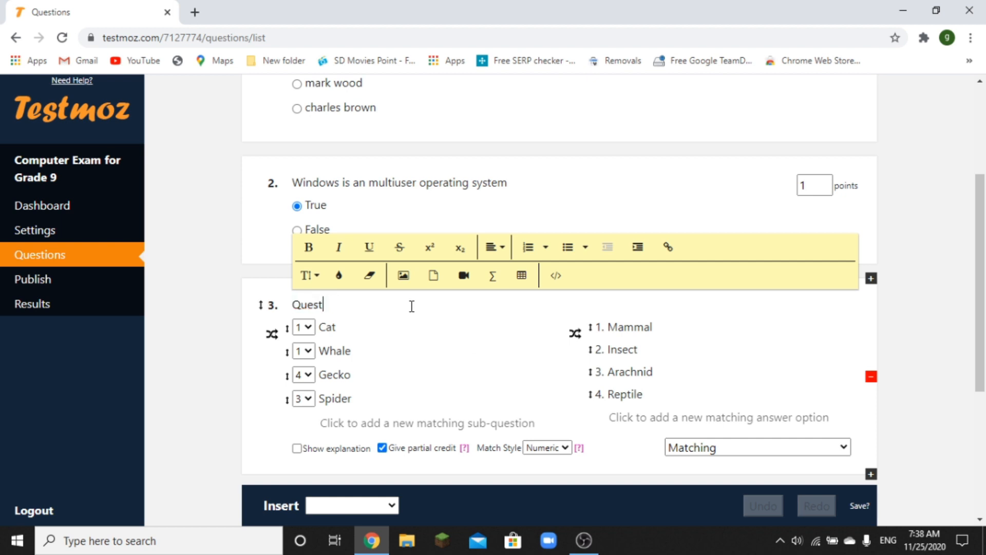
text(Match the following)
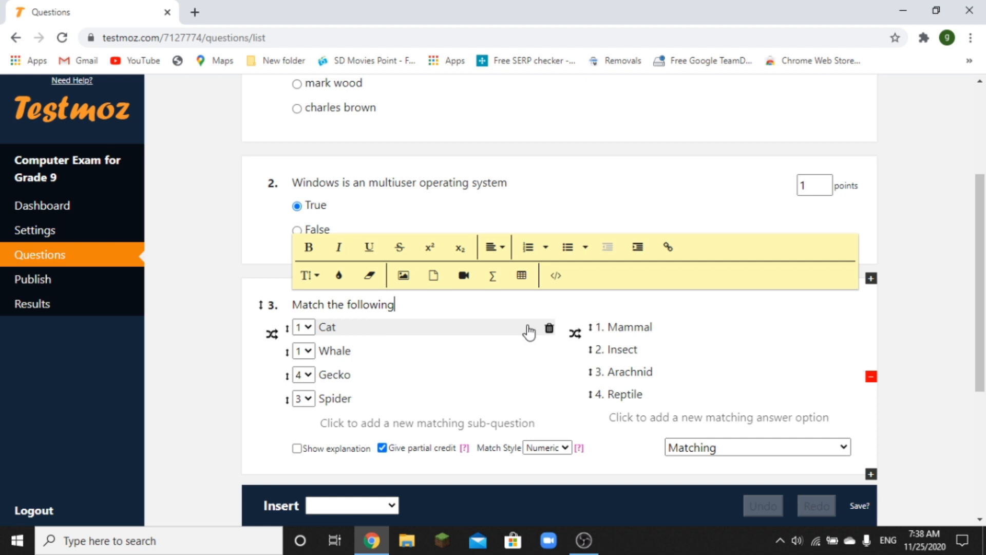
double_click(407, 331)
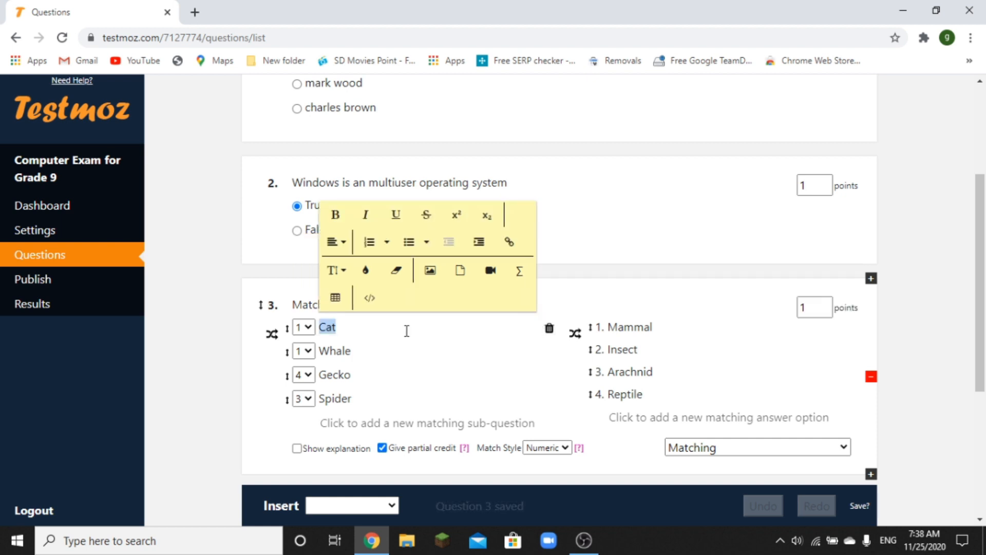
text(windows)
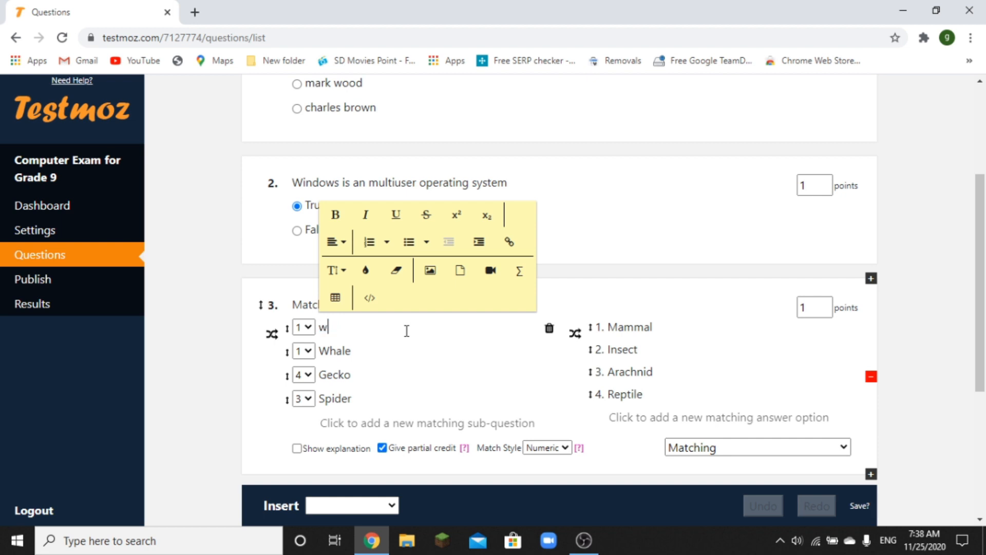
- Replace the remaining sub-questions with Linux, MACOS and Unix
click(388, 355)
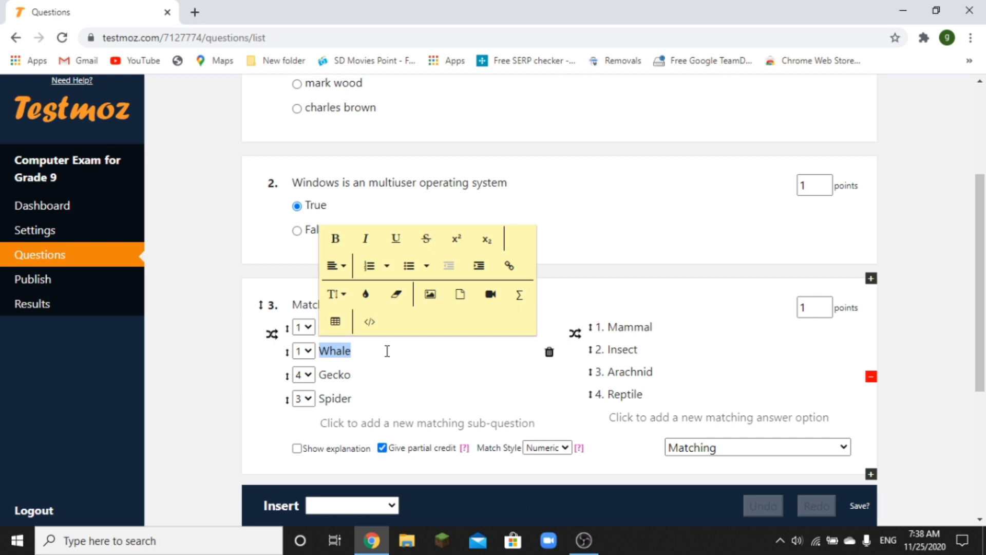
text(W)
key(BackSpace)
text(Linuz)
key(BackSpace)
text(x)
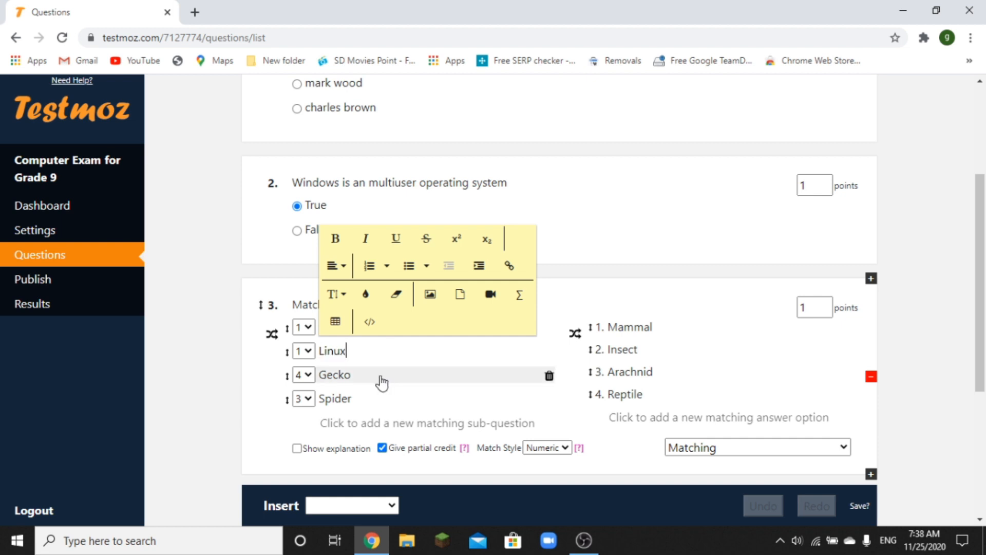
text(ms)
key(BackSpace)
key(BackSpace)
double_click(379, 381)
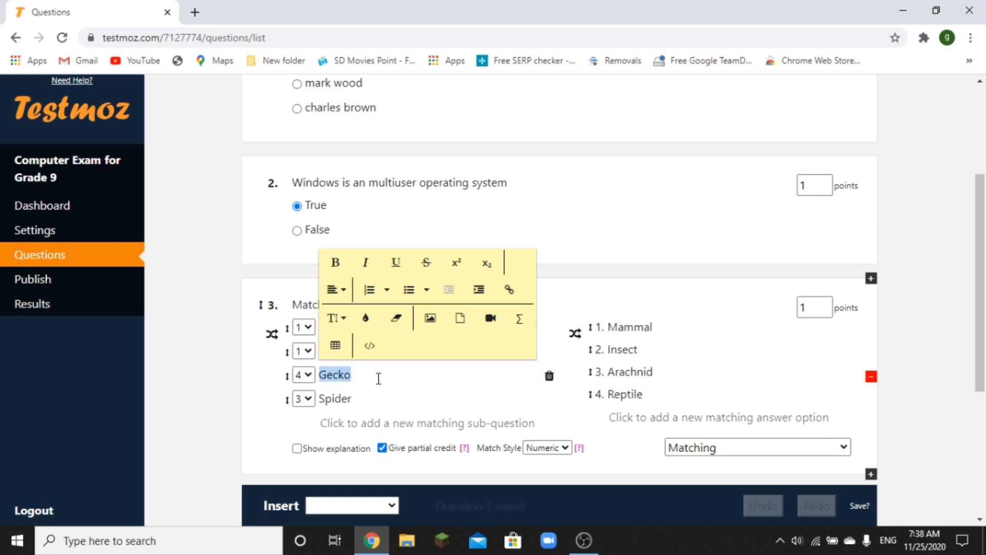
text(Ma)
key(BackSpace)
text(ACOS)
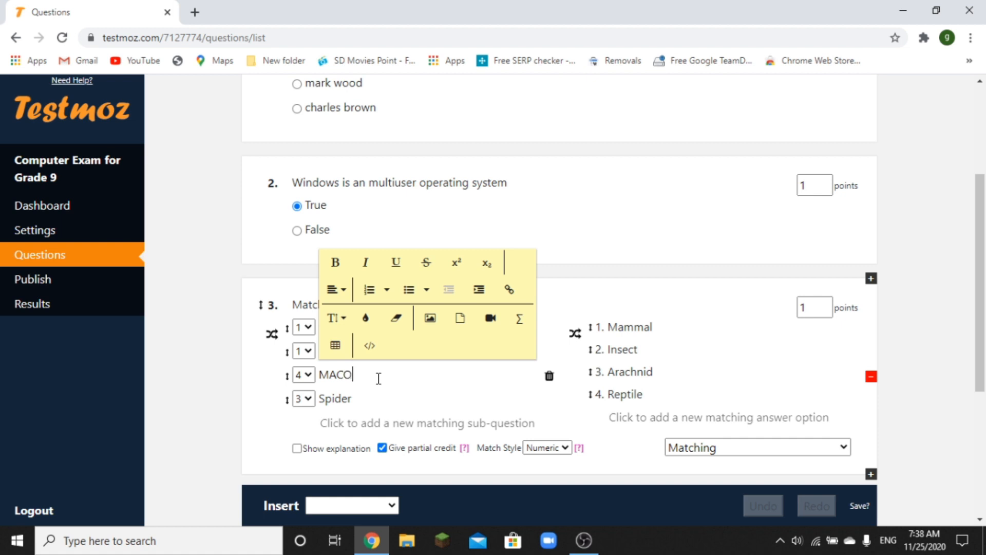
double_click(359, 403)
text(Unix)
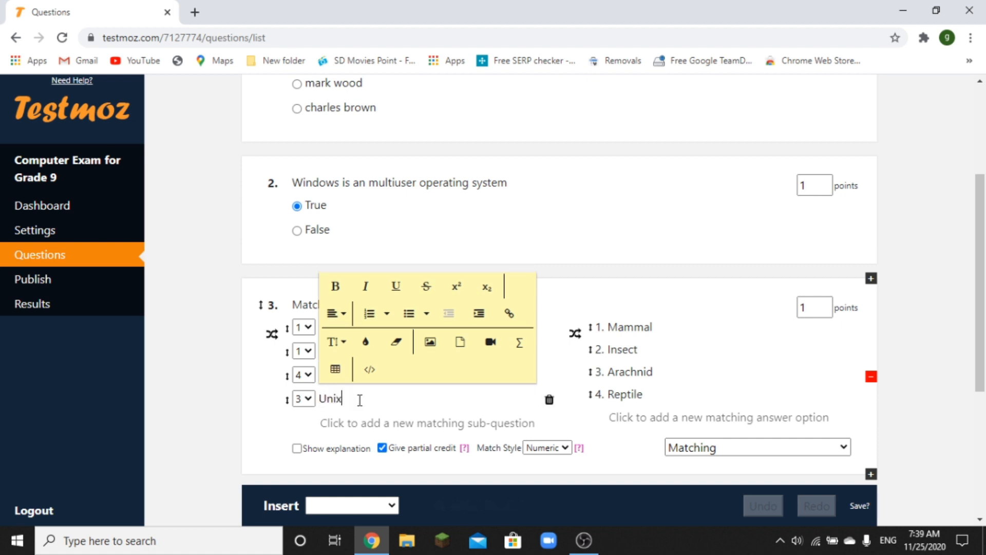
- Change the first answer option from Mammal to GUI
double_click(651, 328)
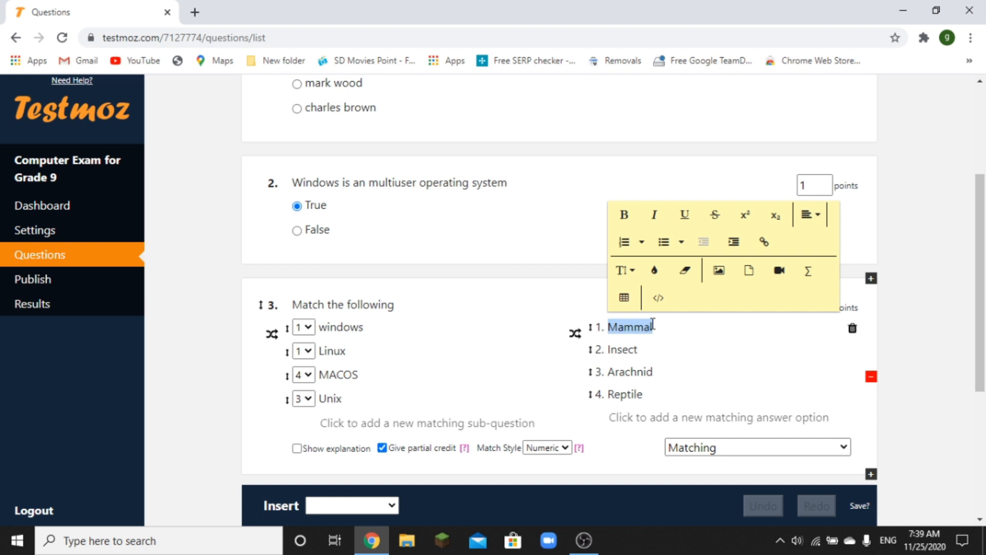
text(GUI)
double_click(640, 350)
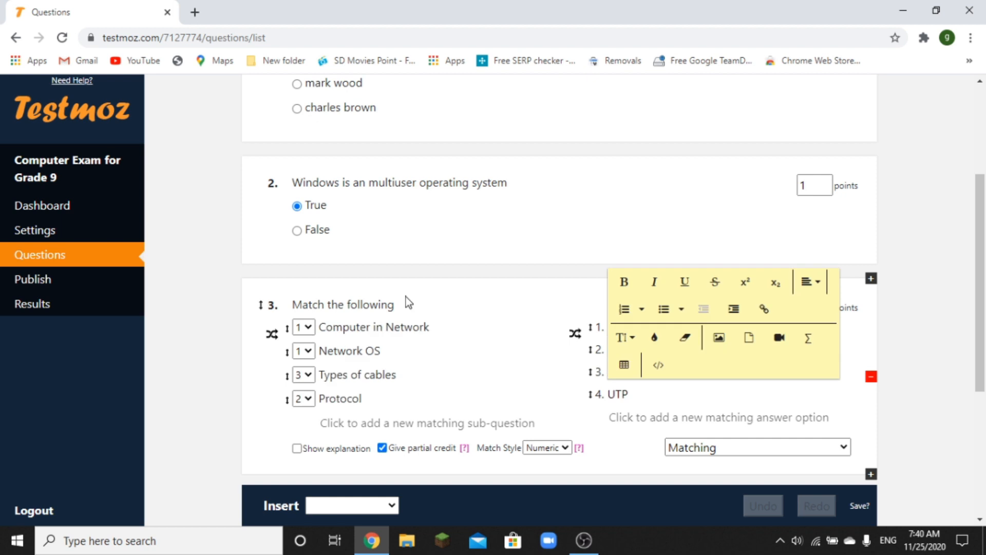
- Select question 3's entire prompt text
triple_click(405, 303)
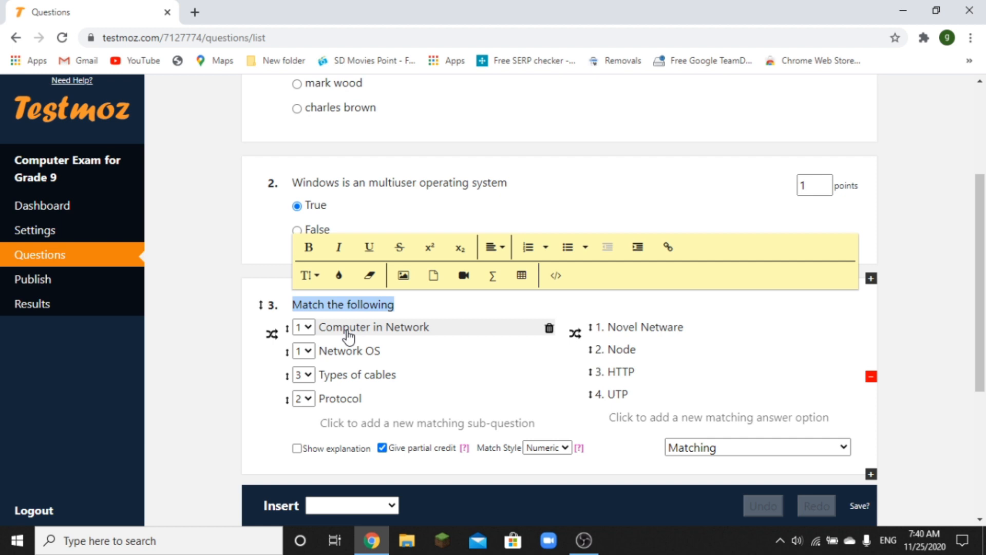
- Match Computer in Network to 2, Network OS to 1, Types of cables to 4, Protocol to 3
click(304, 327)
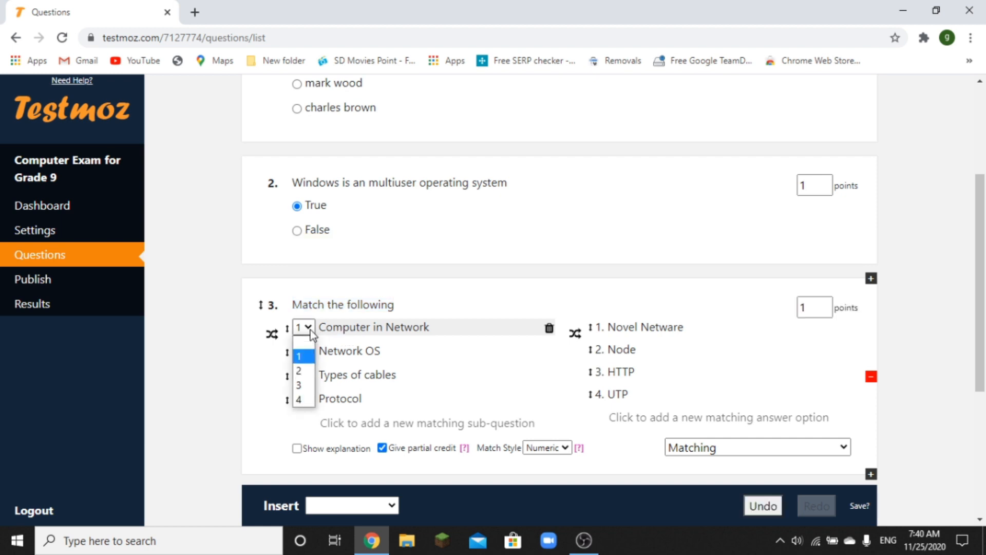
click(301, 371)
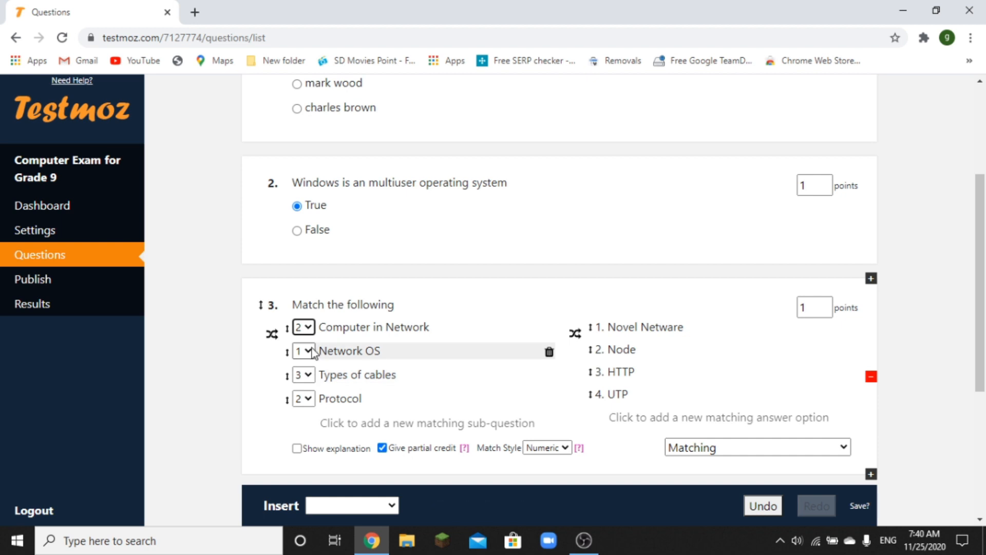
click(308, 352)
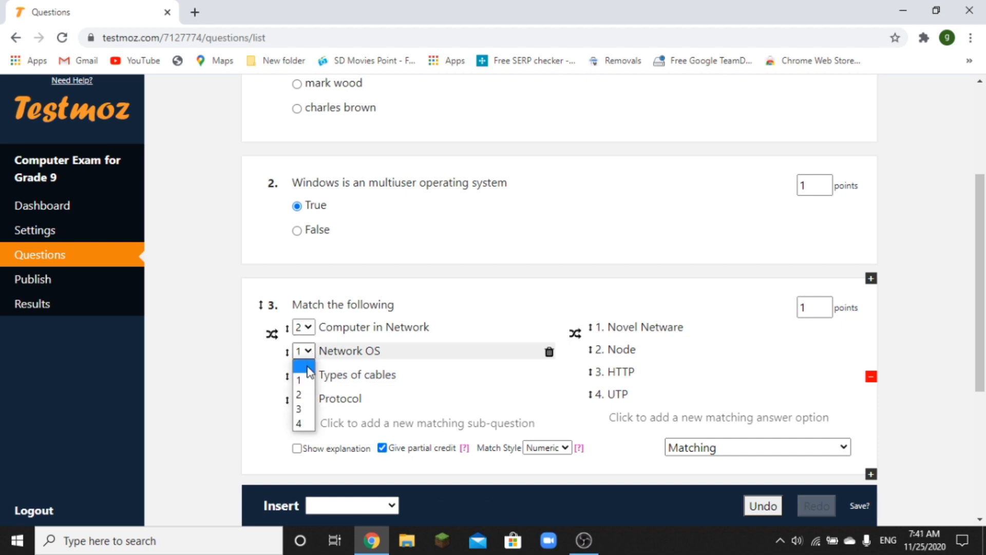
click(305, 381)
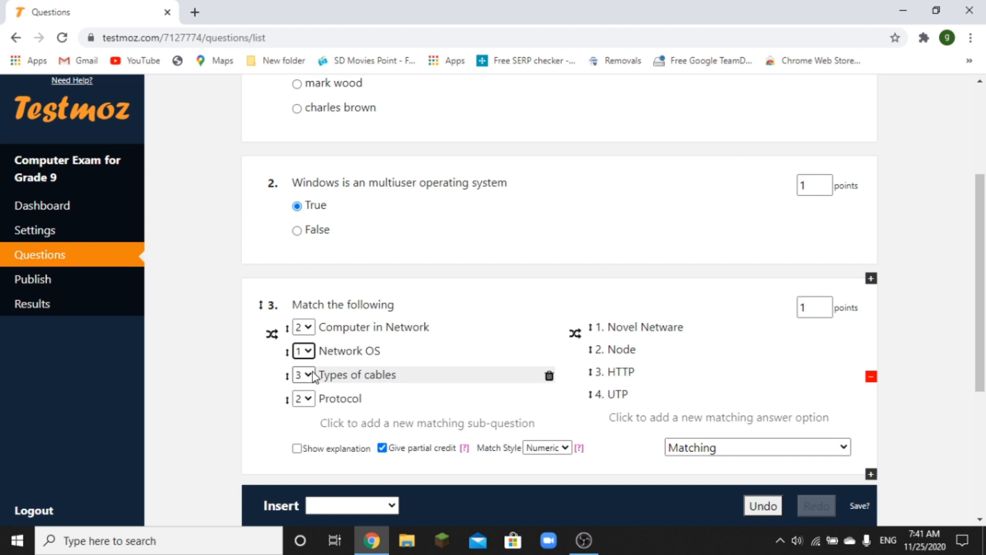
click(314, 375)
click(300, 446)
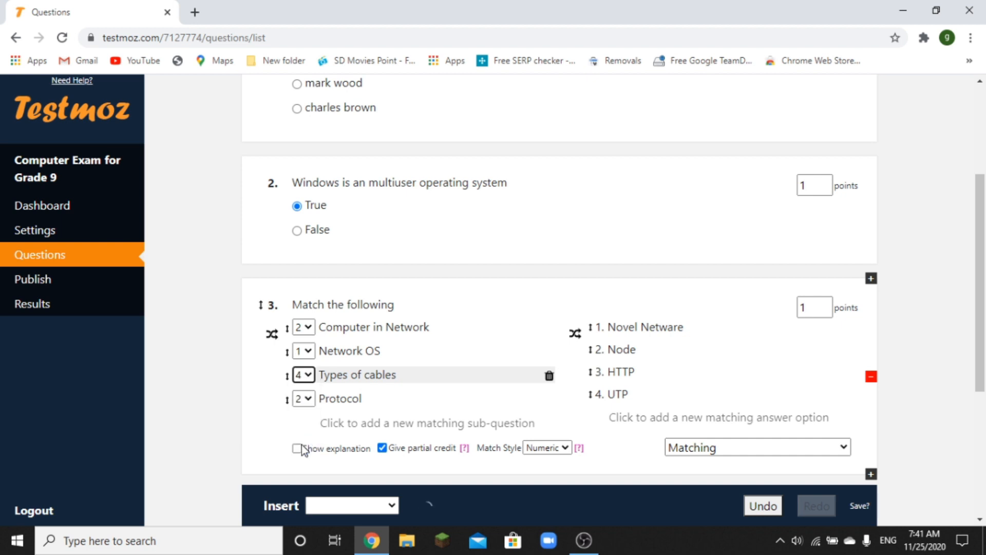
click(308, 399)
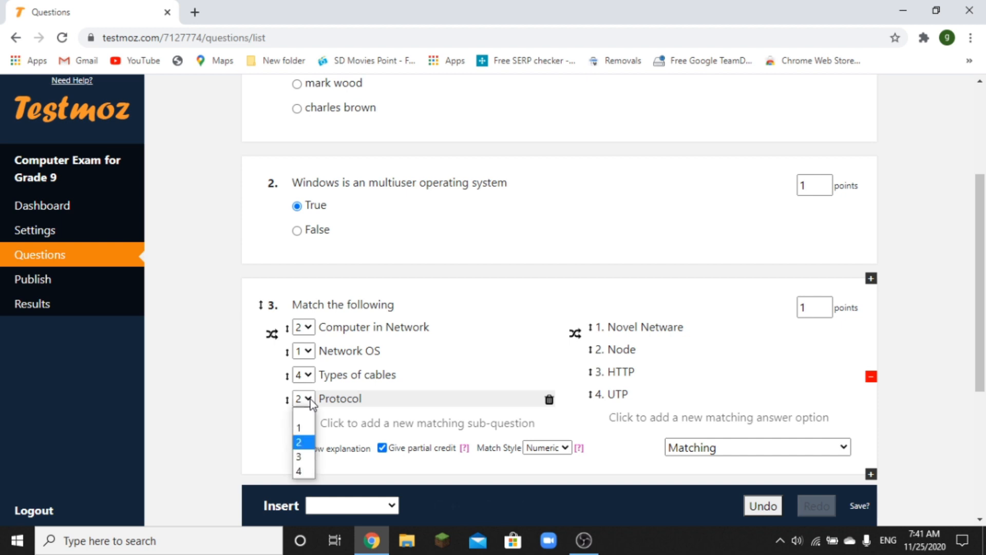
click(306, 458)
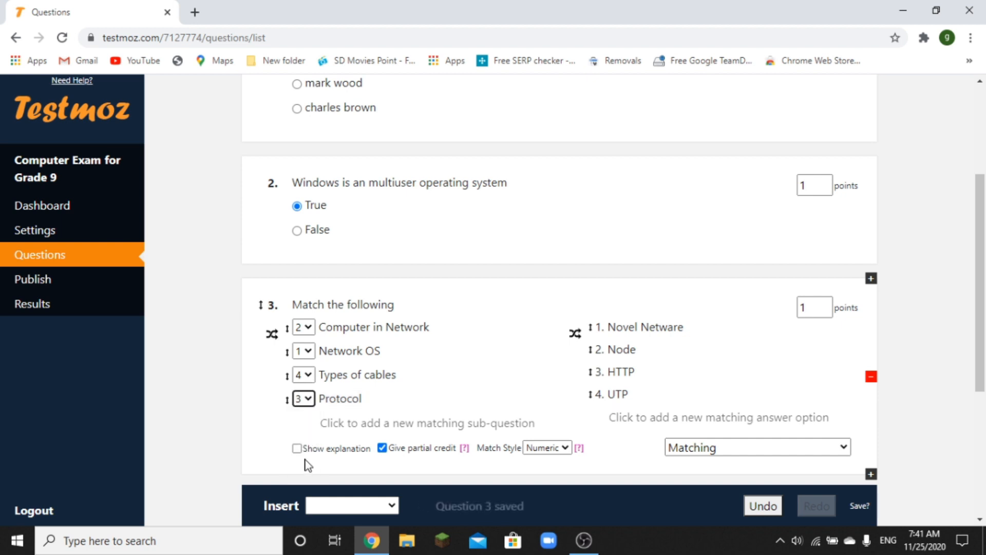
click(813, 309)
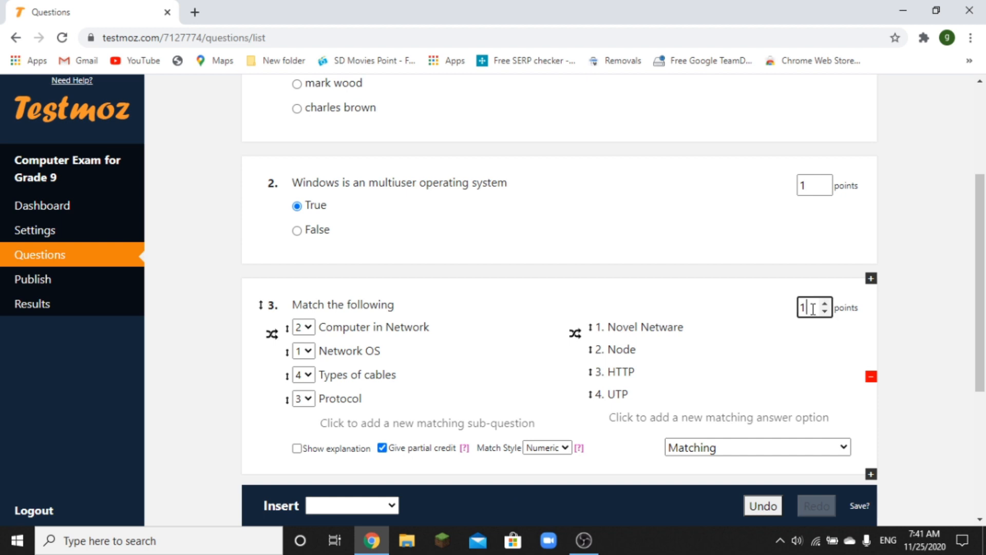
- Change question 3's point value from 1 to 4
key(BackSpace)
text(4)
drag(981, 247, 983, 306)
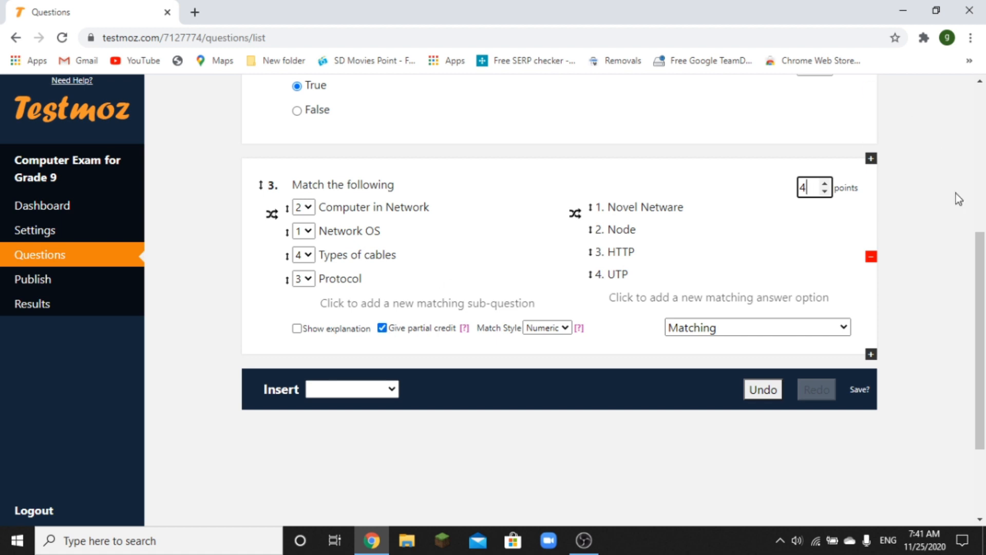
drag(982, 300, 981, 280)
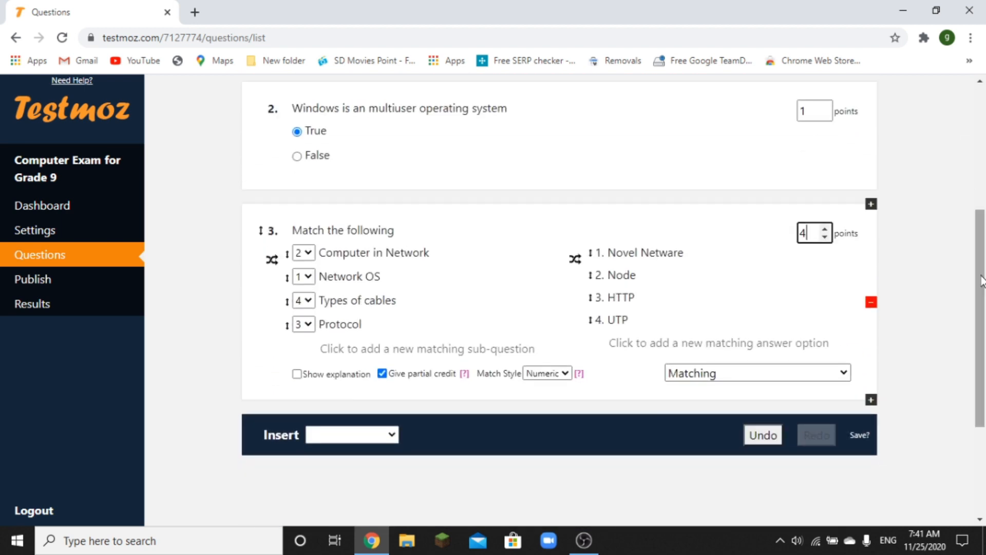
click(381, 436)
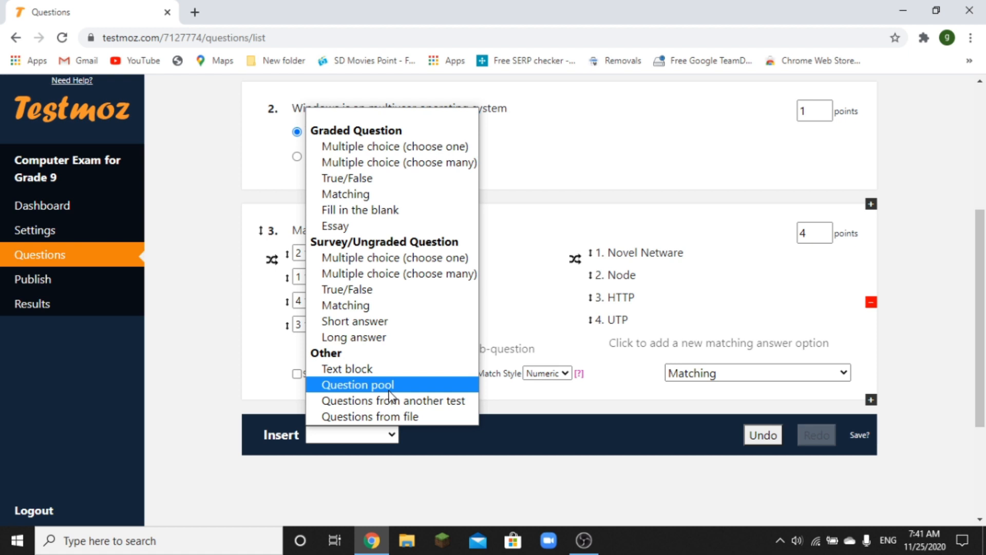
click(389, 415)
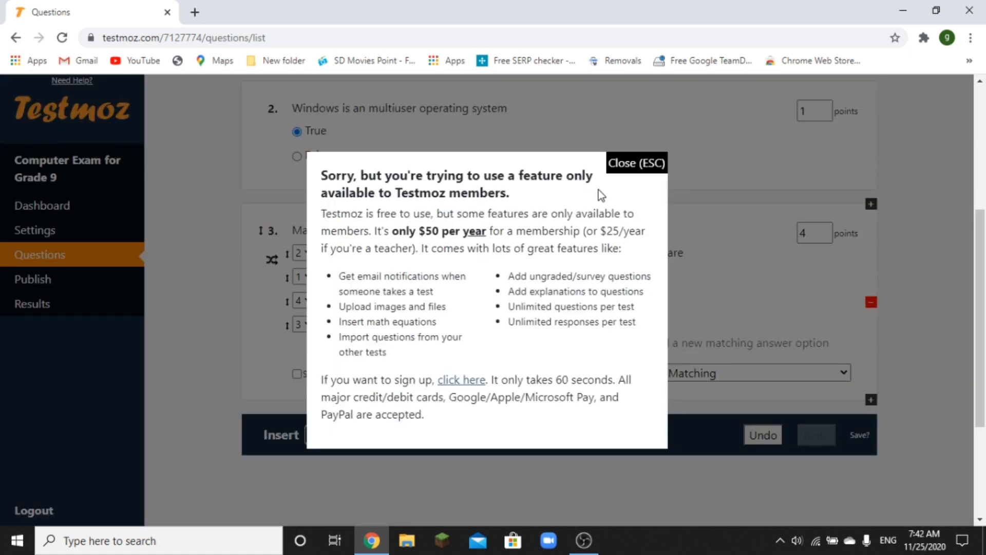
click(627, 168)
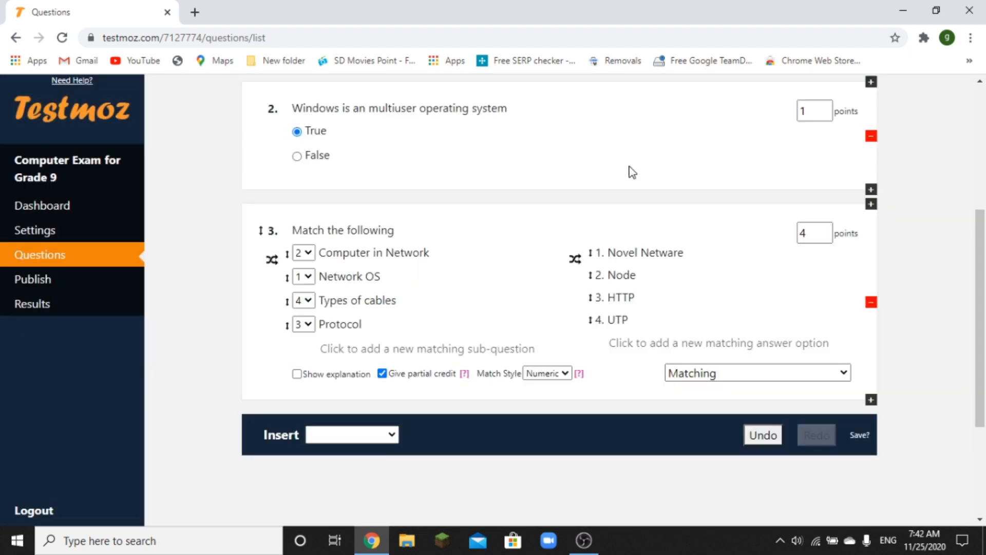
click(393, 442)
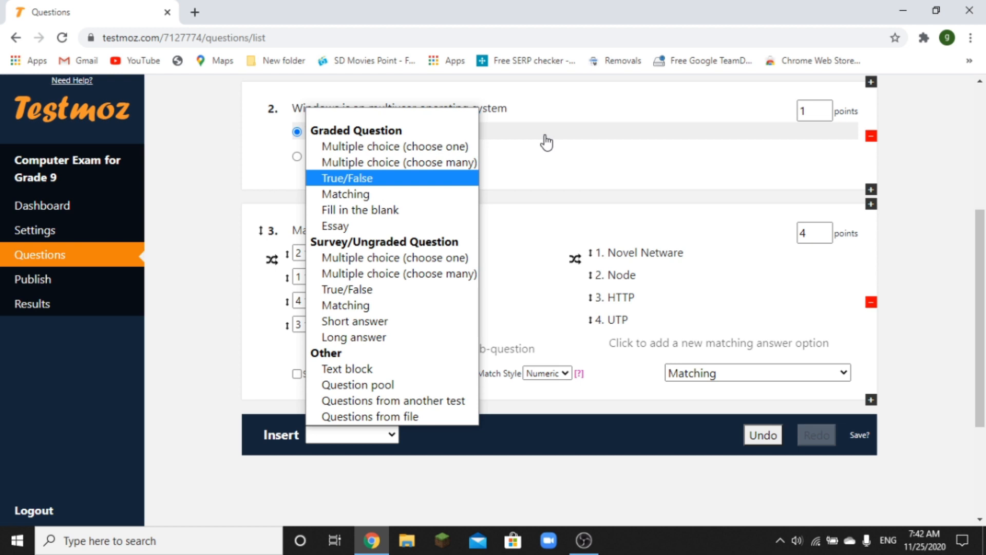
click(942, 165)
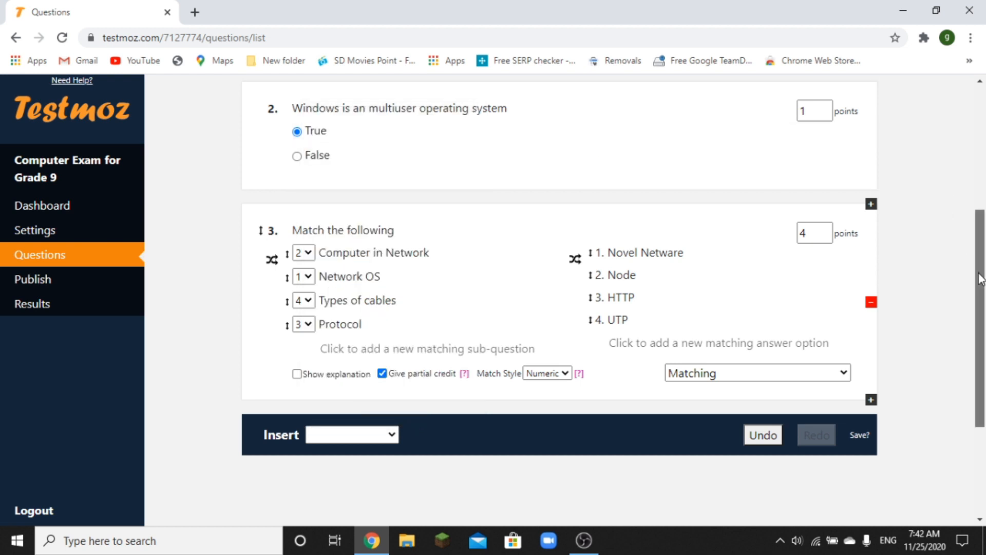
scroll(891, 271, down, 4)
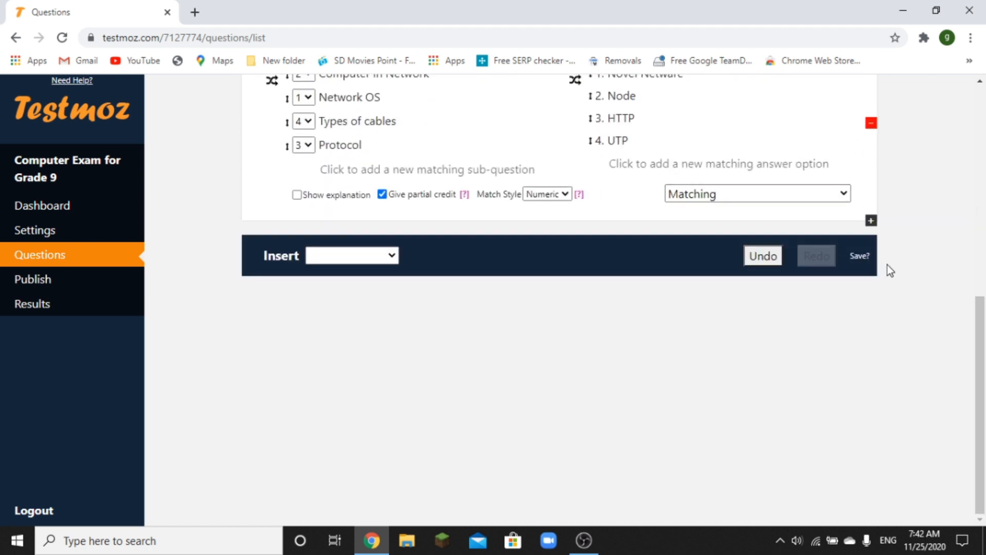
click(860, 257)
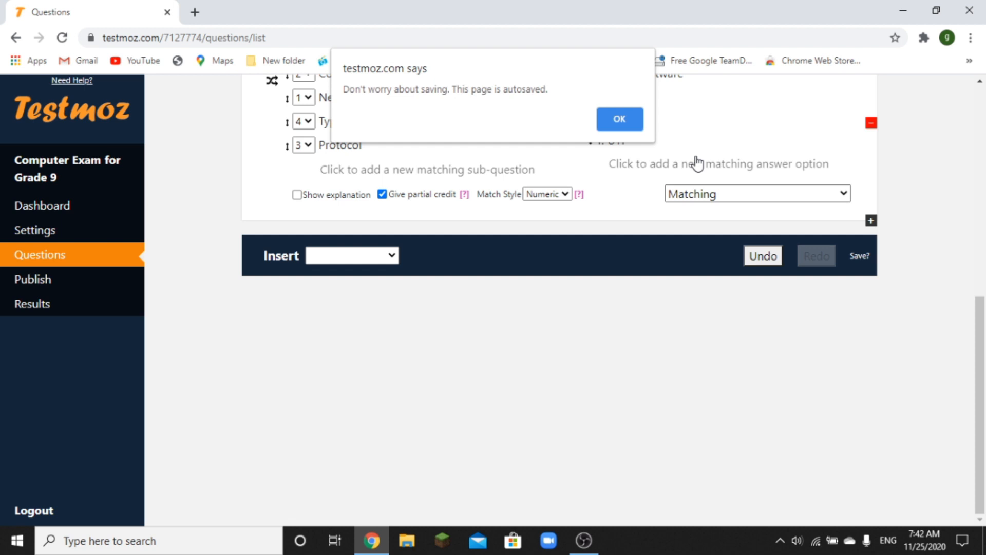
click(622, 120)
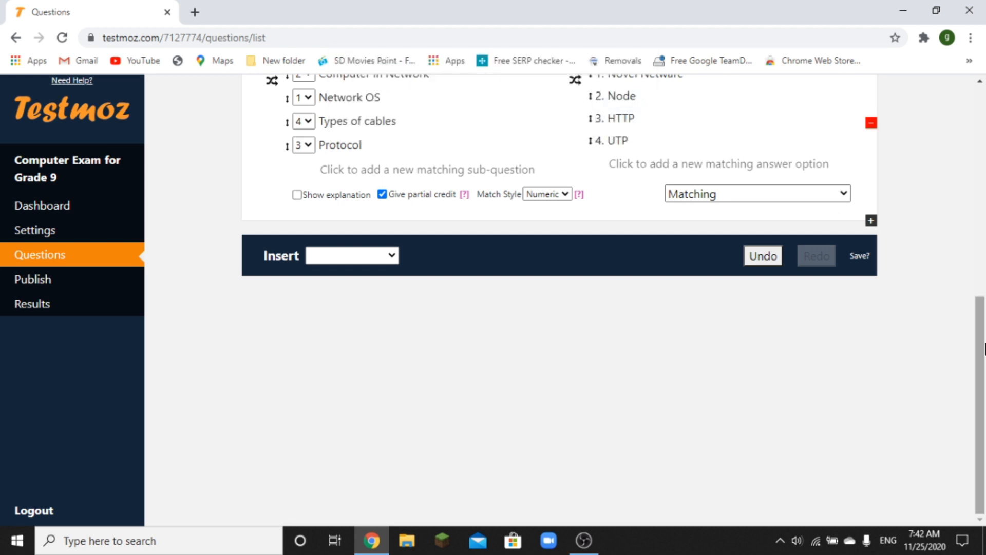
drag(984, 349, 983, 138)
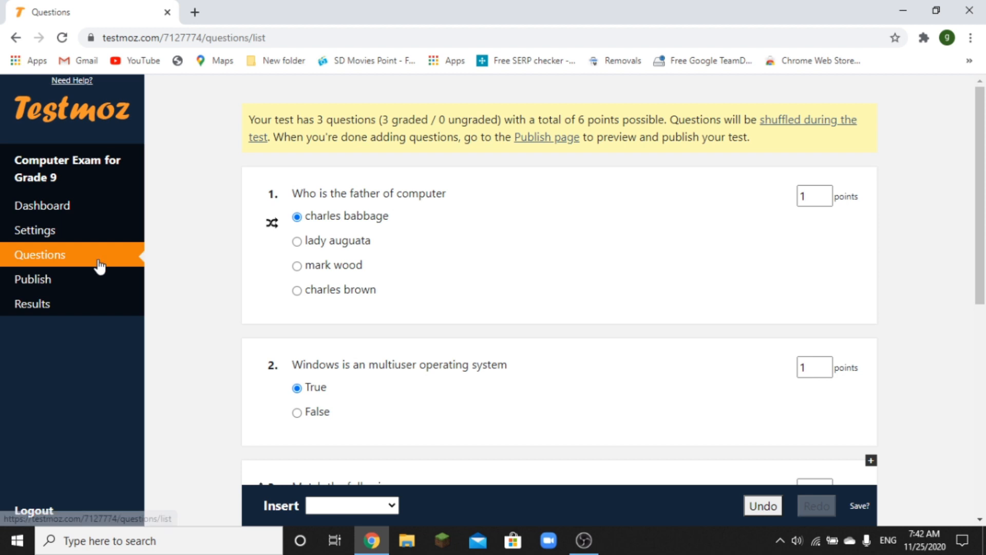
- From the Publish page, publish Computer Exam for Grade 9 and view its link and passcode
click(68, 286)
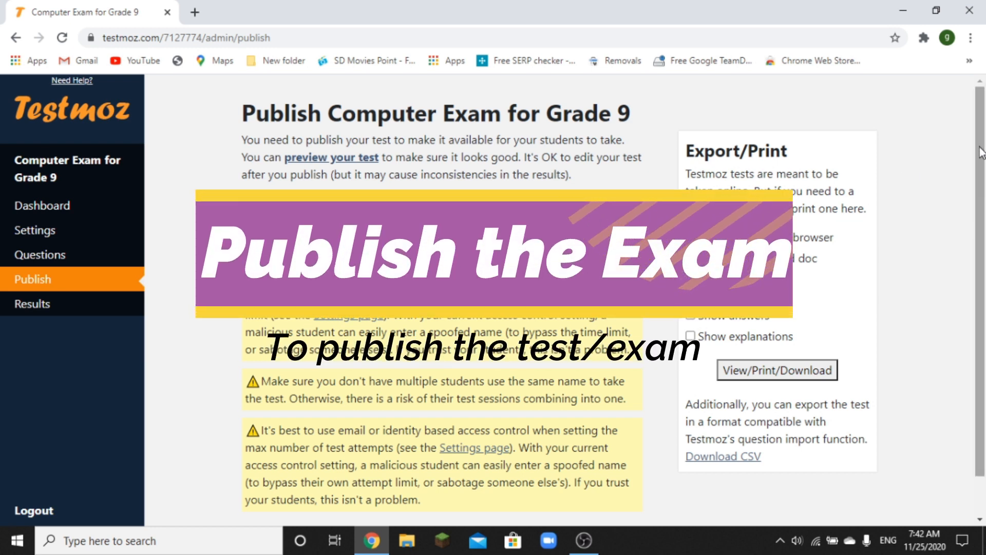
drag(981, 152, 981, 165)
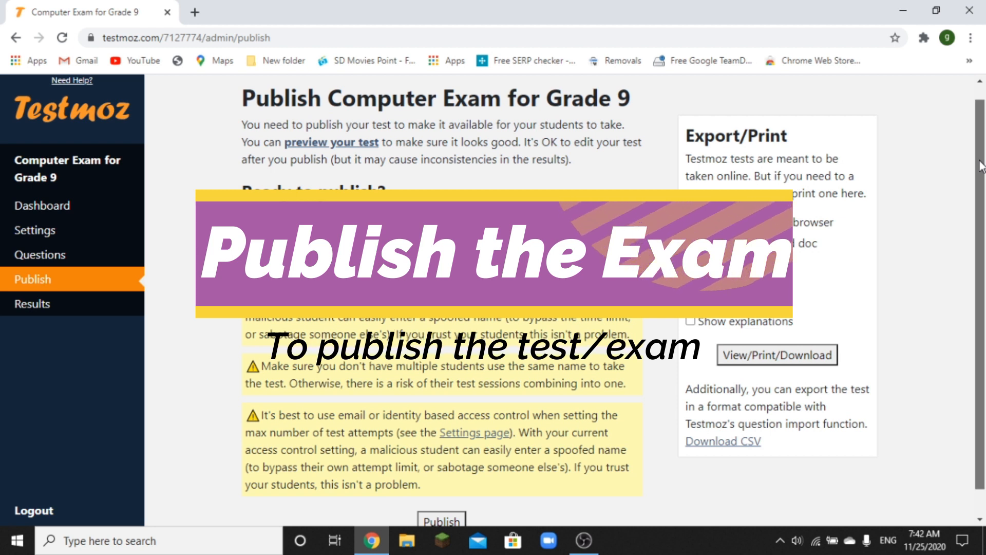
drag(981, 165, 983, 231)
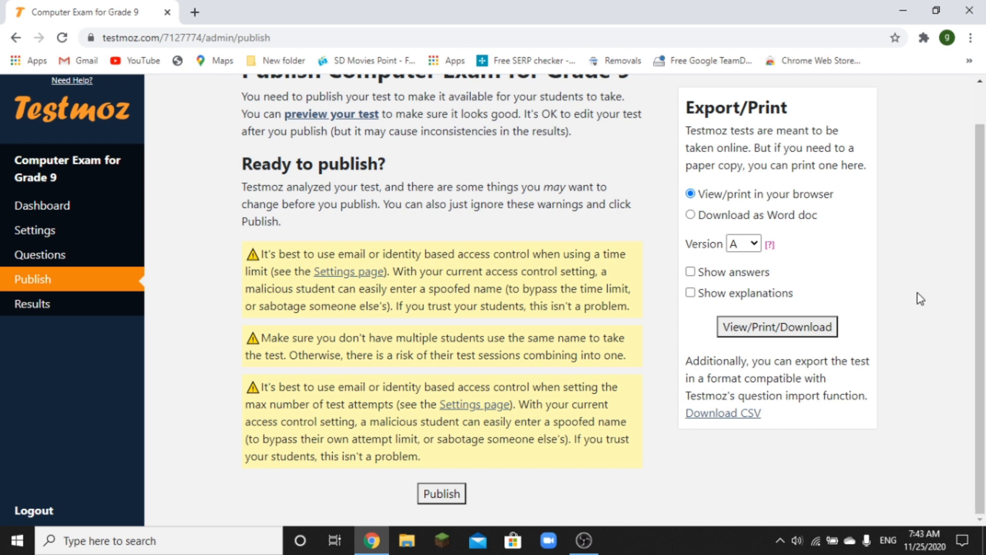
click(442, 495)
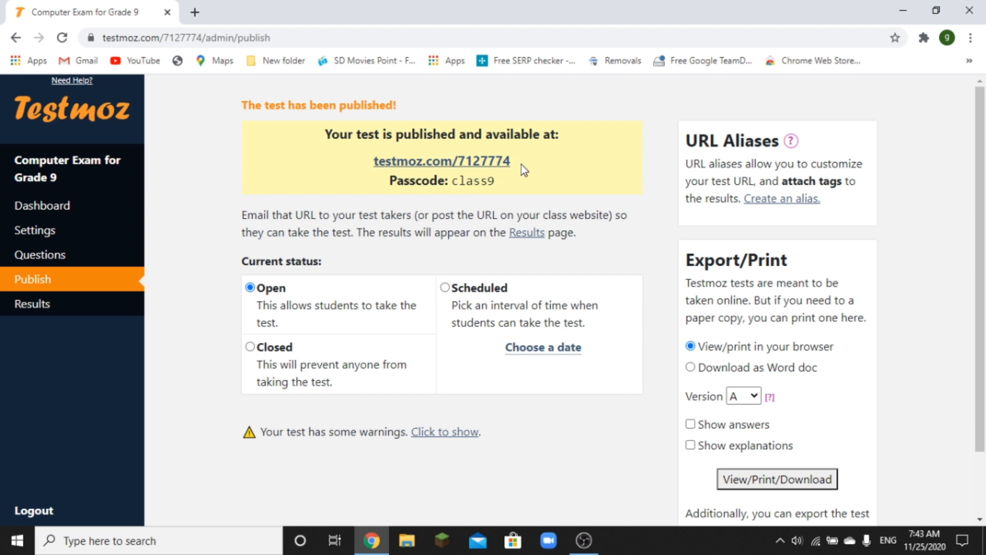
scroll(522, 166, down, 1)
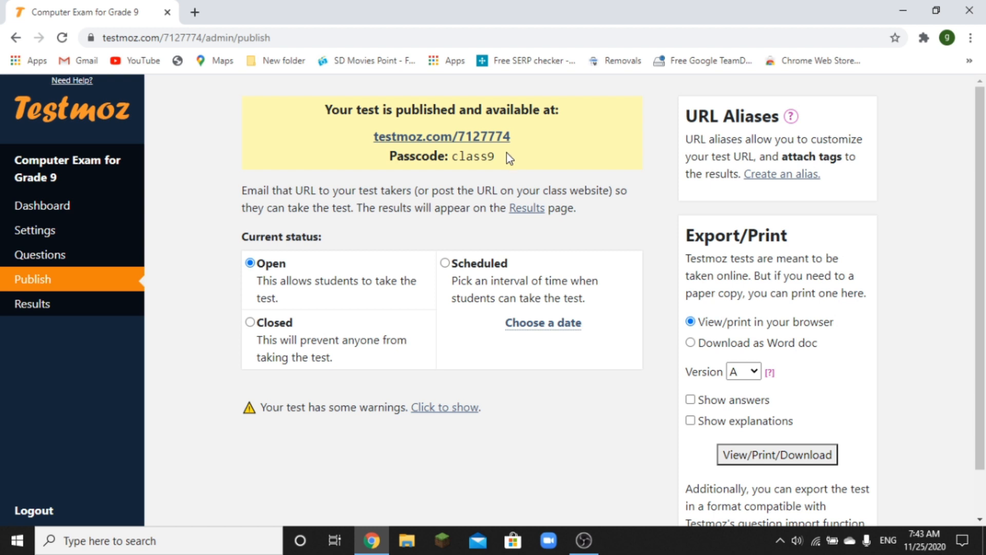
- Launch Notepad from the taskbar search and move its window lower on screen
click(128, 541)
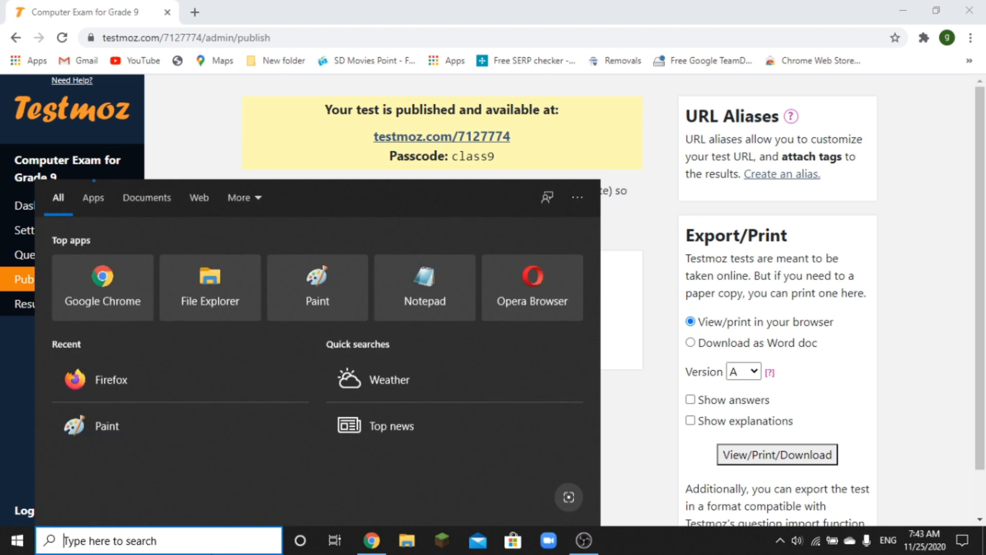
text(notepad)
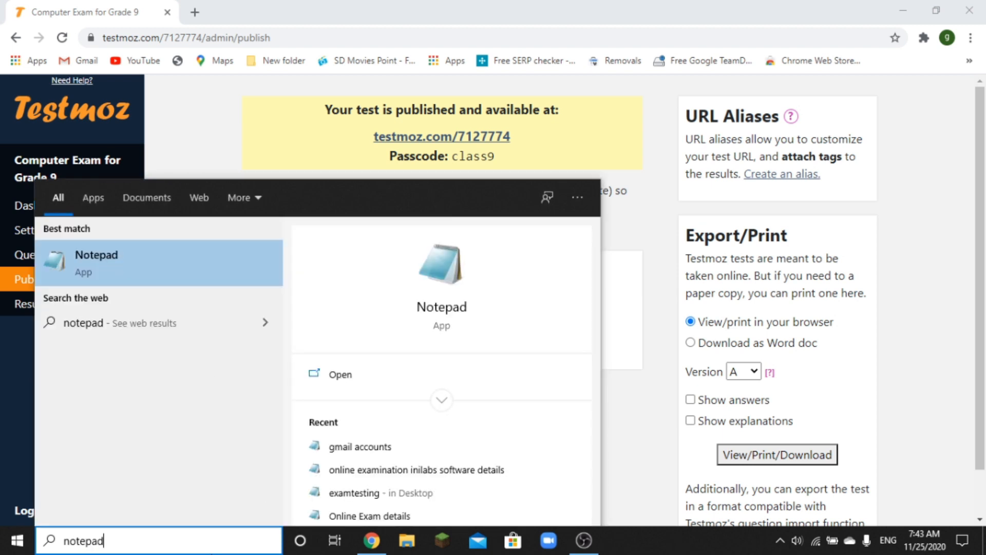
key(Return)
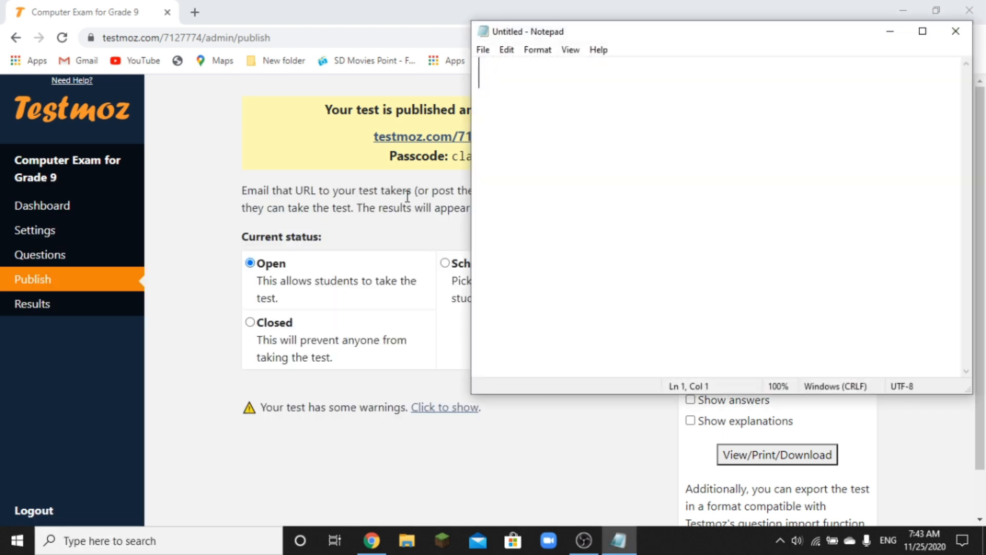
drag(665, 31, 670, 178)
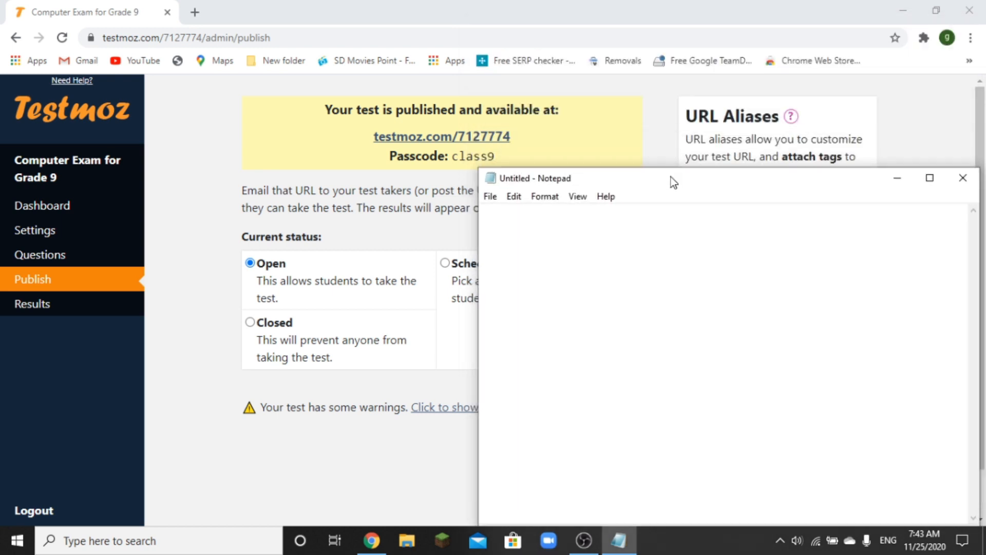
- Copy the published test's link from Chrome and paste it into the new note
click(522, 138)
drag(522, 137, 368, 136)
key(ctrl+c)
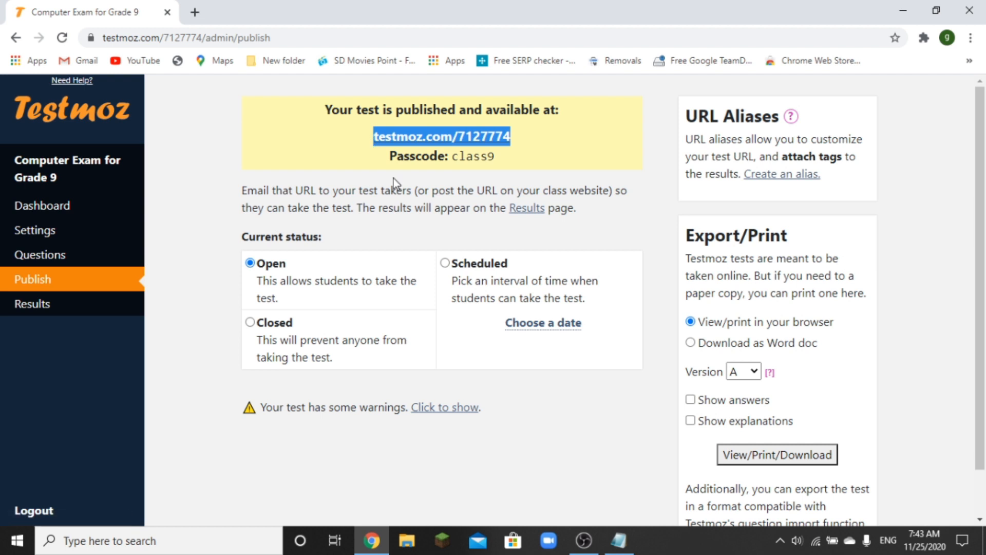
click(619, 540)
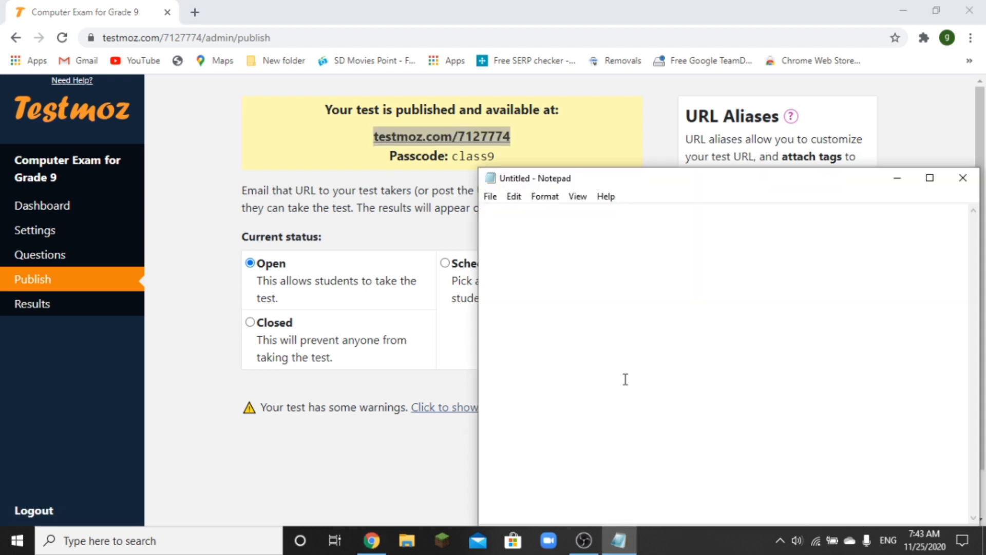
key(ctrl+v)
- Add a passcode line with the test's passcode below the link, then minimize the note
key(Return)
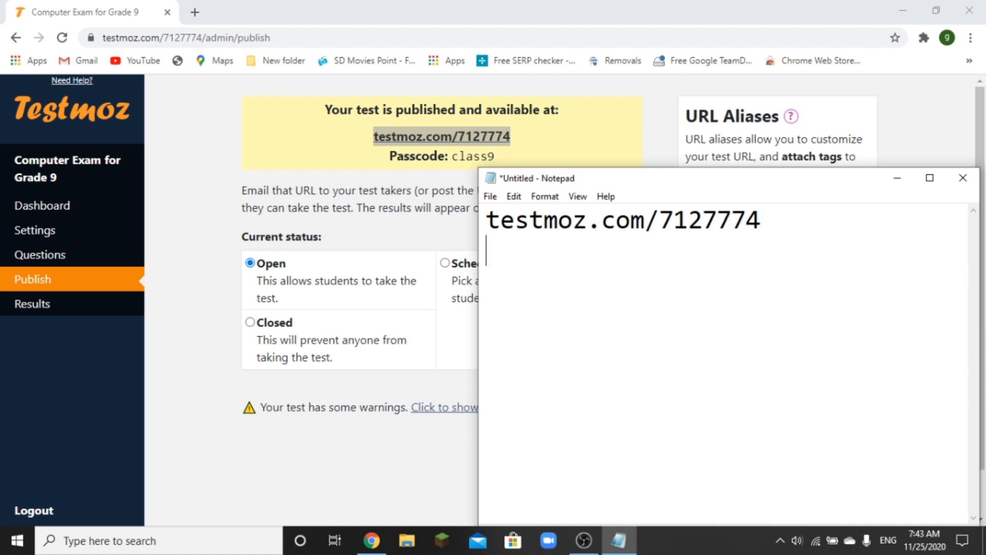
text(passcode: )
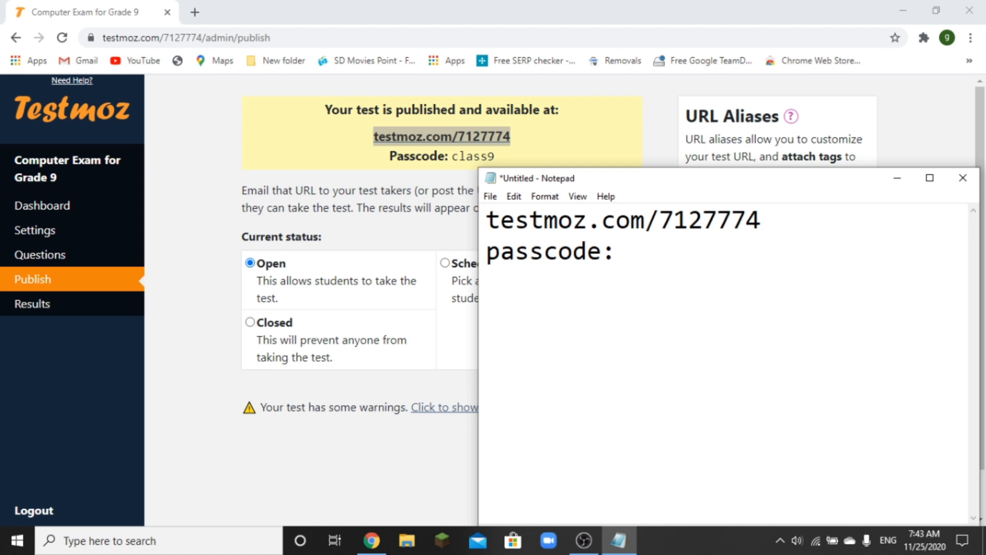
text(class9)
key(Return)
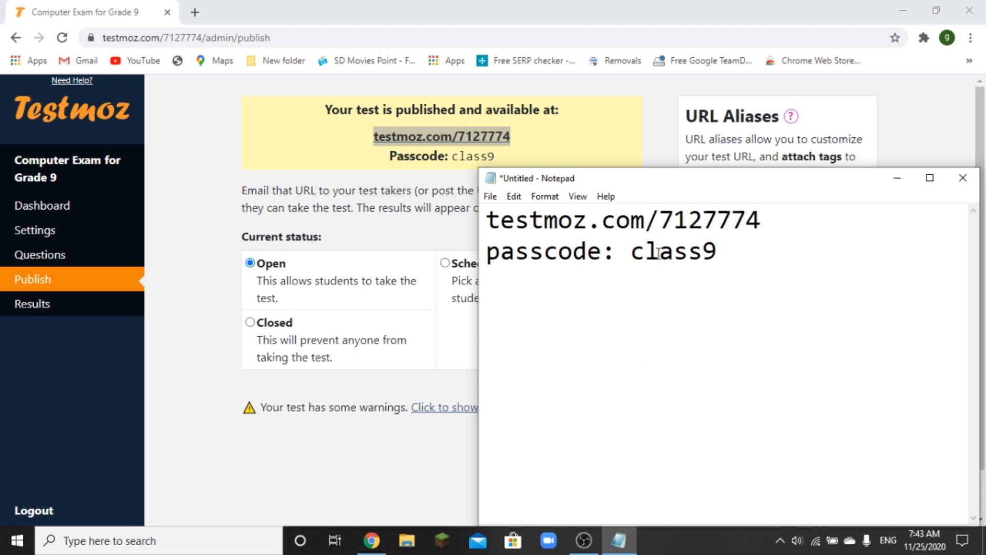
click(704, 260)
key(Return)
key(BackSpace)
key(End)
key(Return)
key(Return)
text(pass)
key(BackSpace)
key(BackSpace)
key(BackSpace)
key(BackSpace)
click(897, 177)
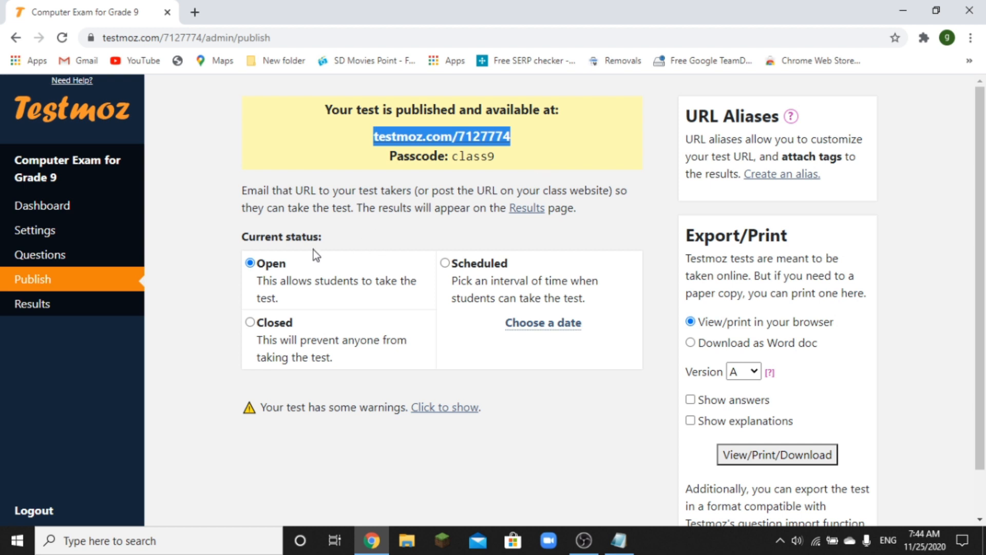
click(274, 263)
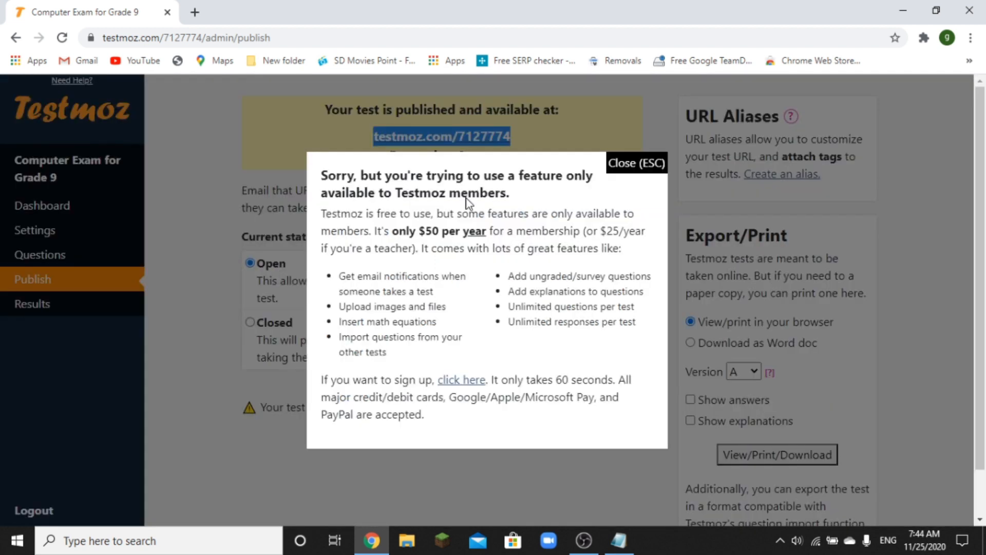
click(618, 163)
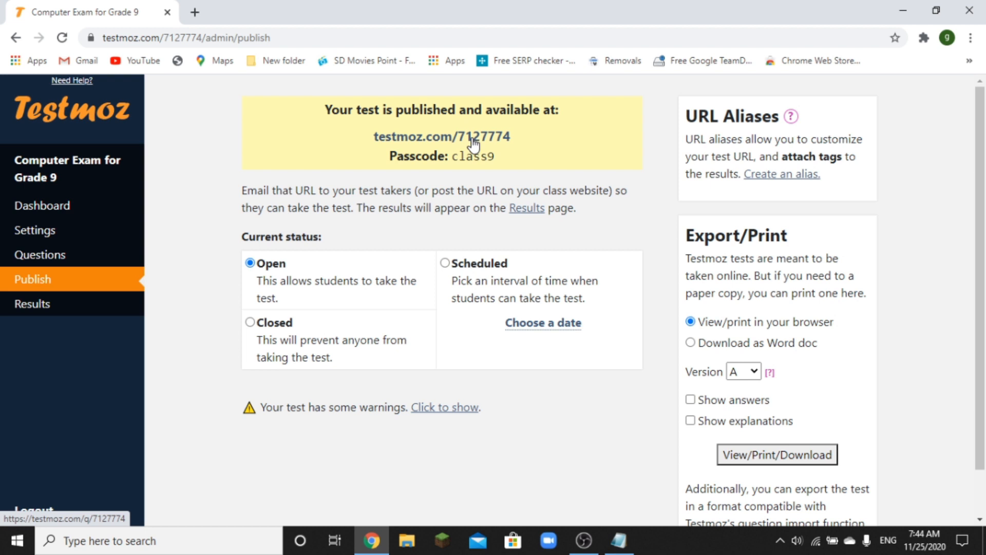
drag(512, 136, 369, 128)
key(ctrl+c)
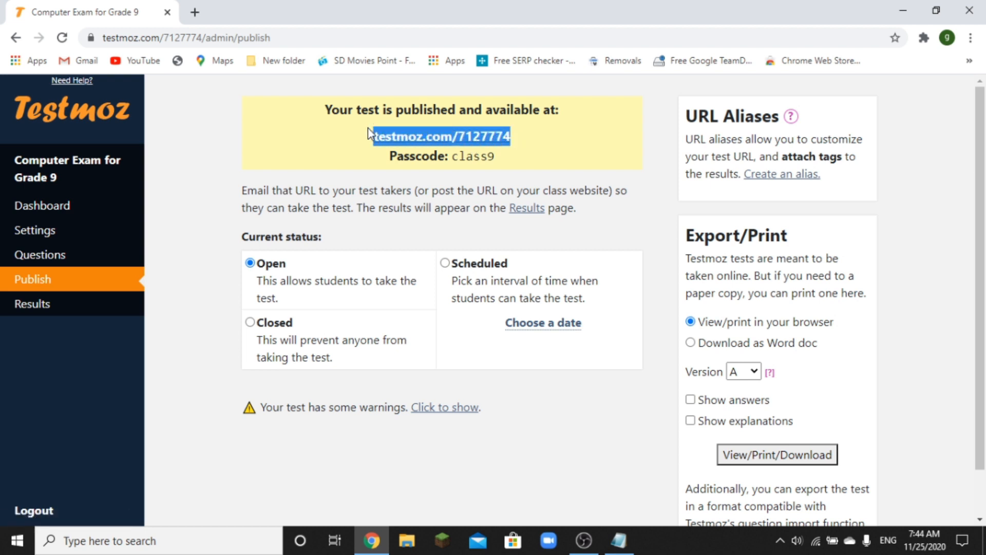
click(970, 39)
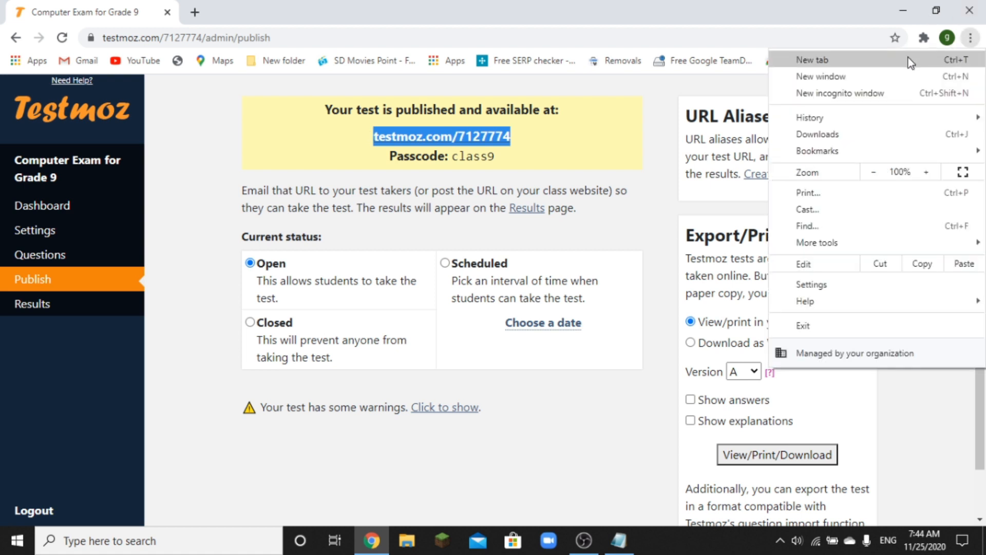
- Open a new incognito window and load the pasted test link testmoz.com/7127774
click(908, 92)
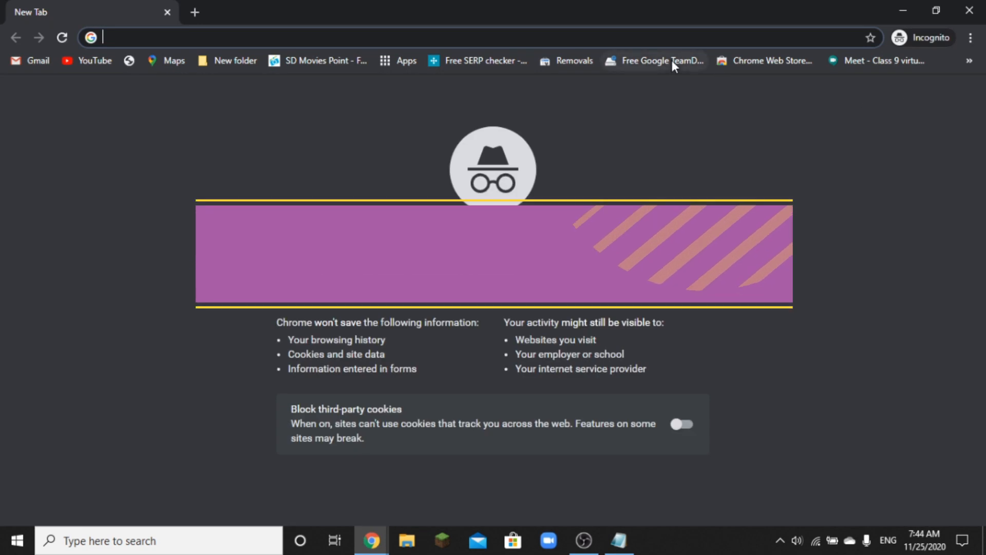
key(ctrl+v)
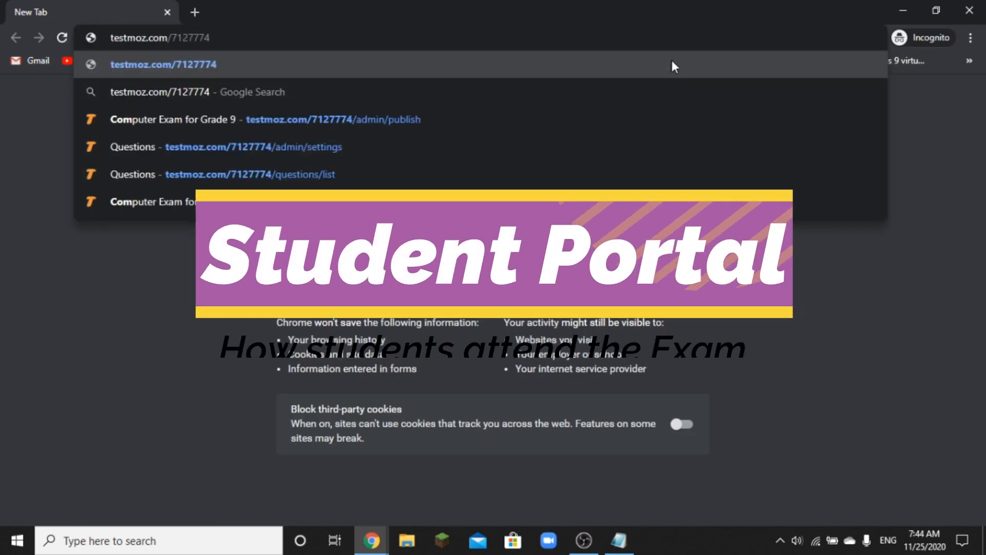
key(Return)
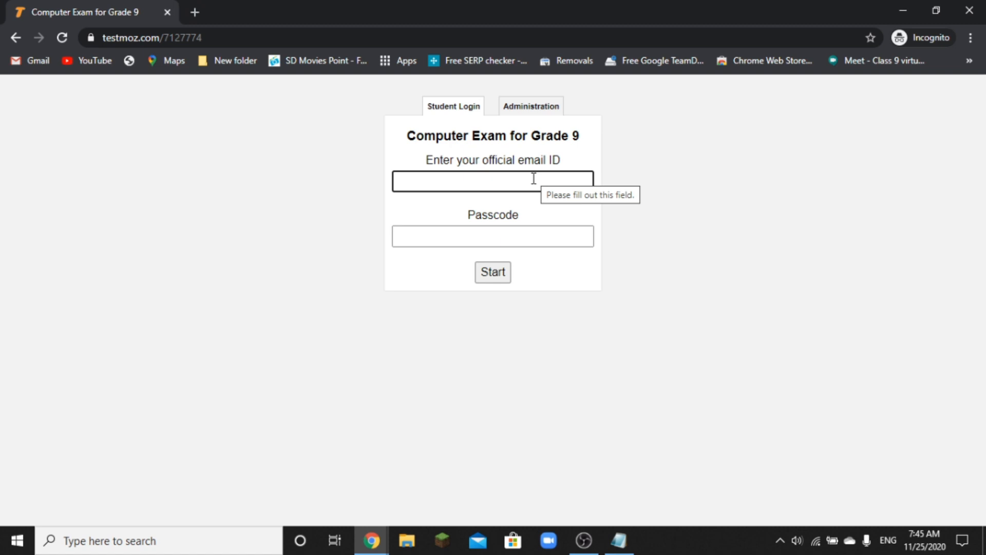
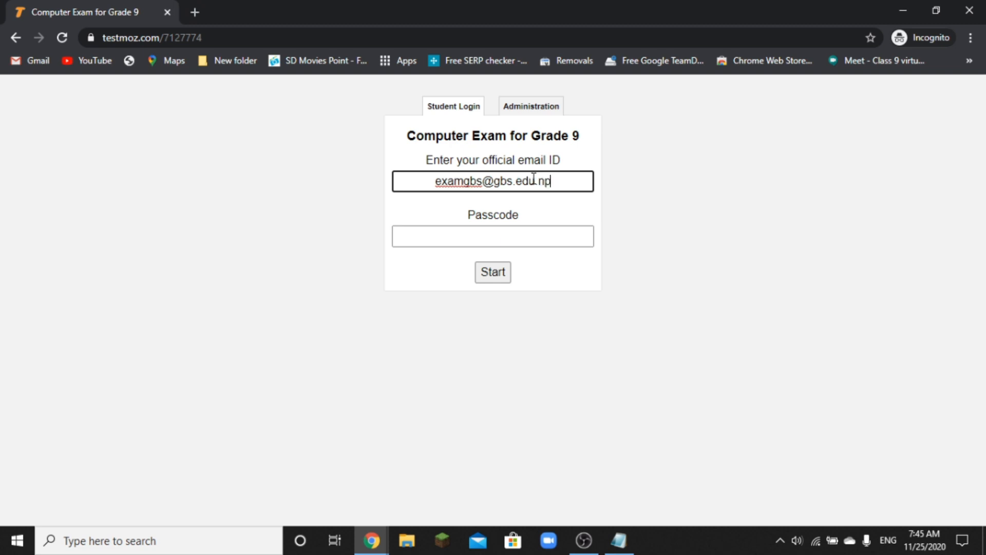
- Enter the student's e-mail address and the test passcode in Student Login, then start
click(506, 235)
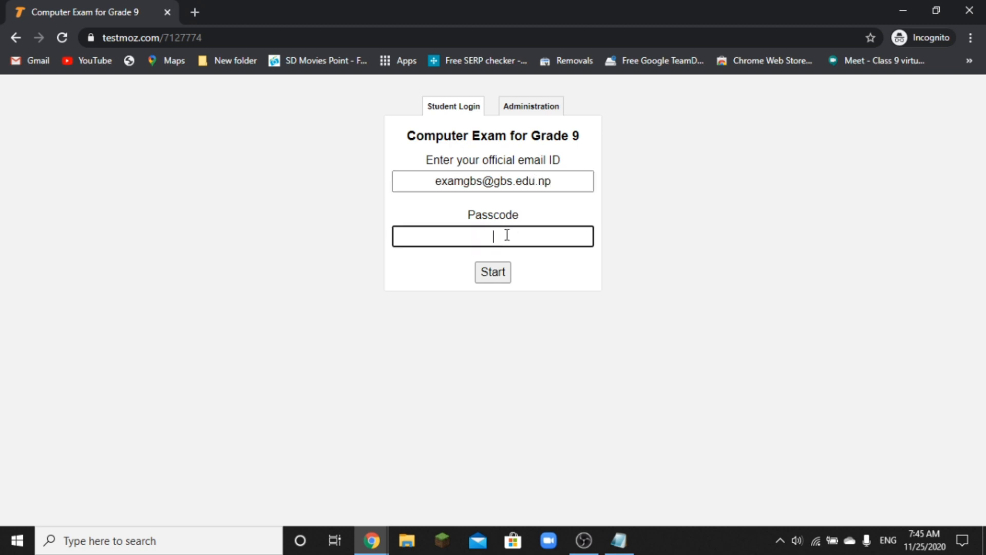
text(123456)
click(498, 272)
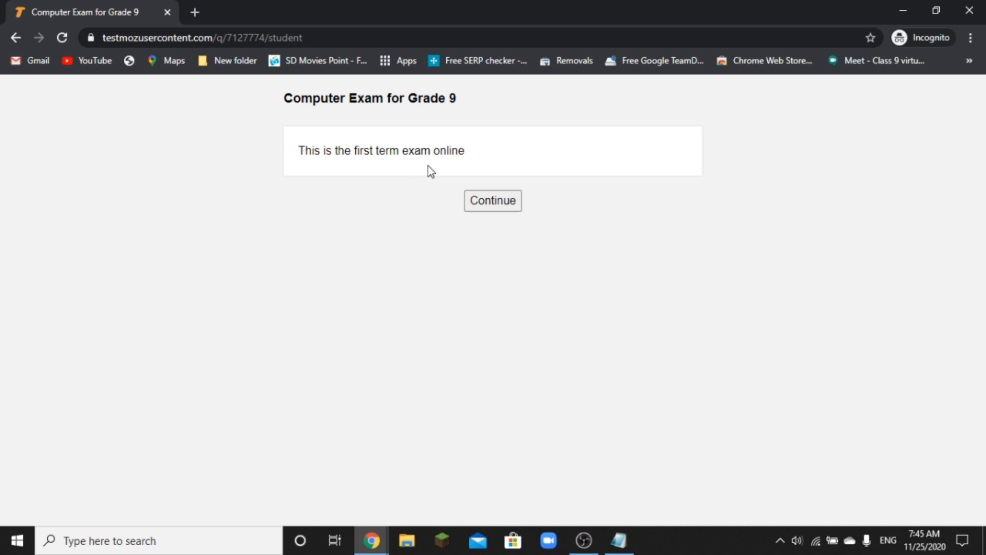
- Submit the matching question: Types of cables 2, Computer in Network 2, Network OS 1, Protocol 4
click(481, 199)
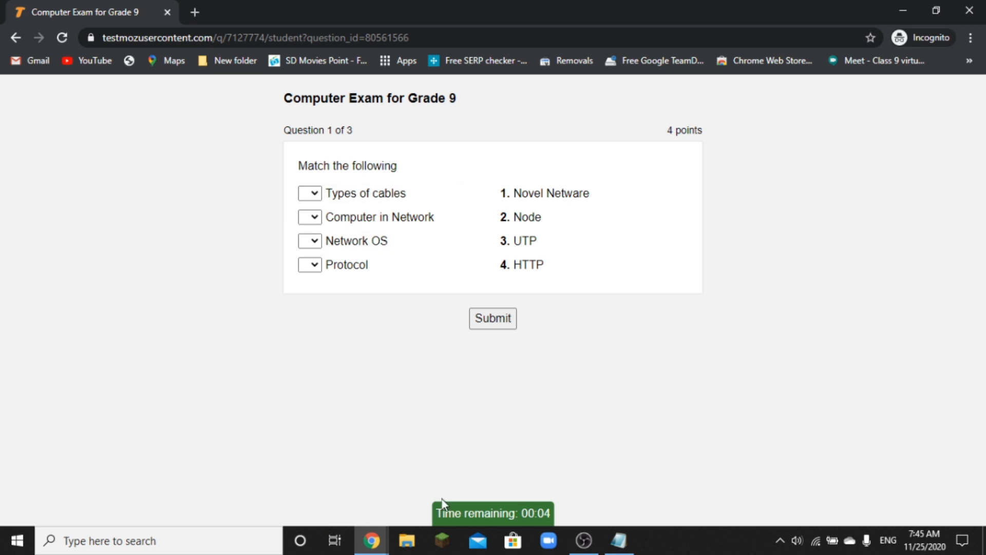
mouse_move(466, 511)
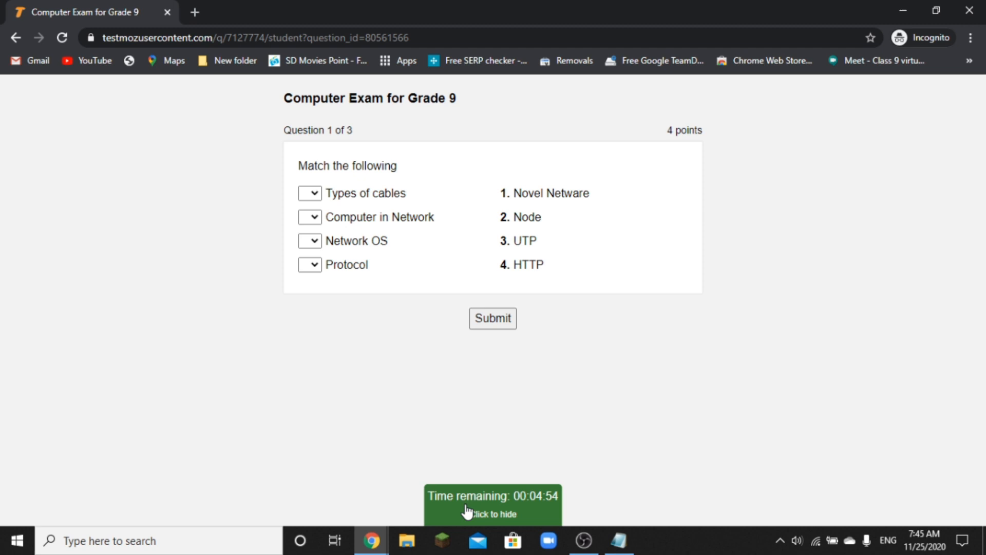
click(467, 511)
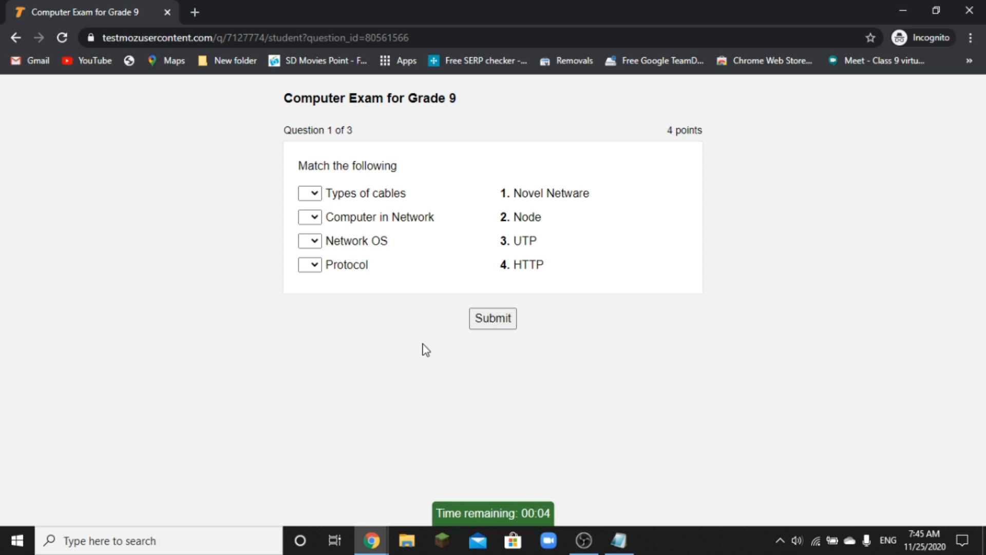
click(315, 195)
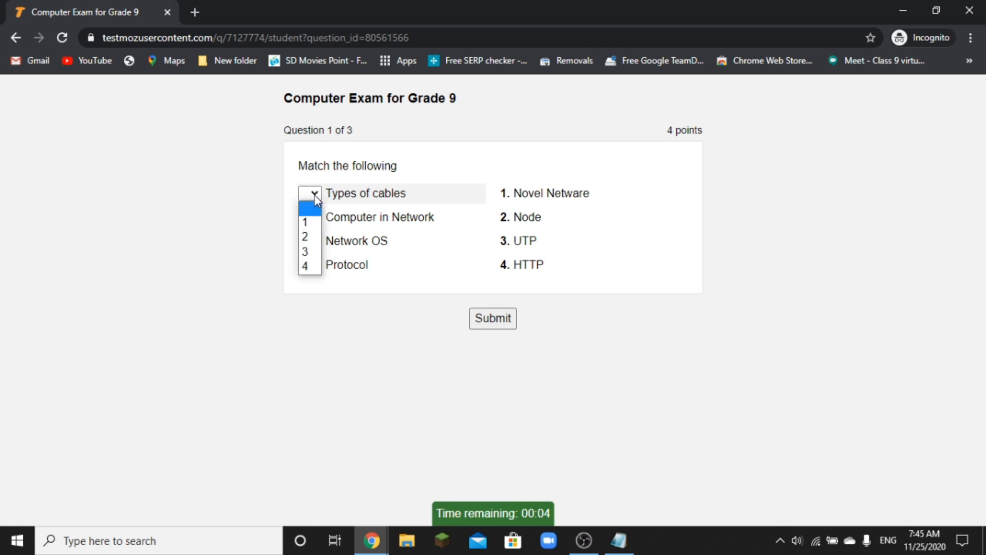
click(314, 240)
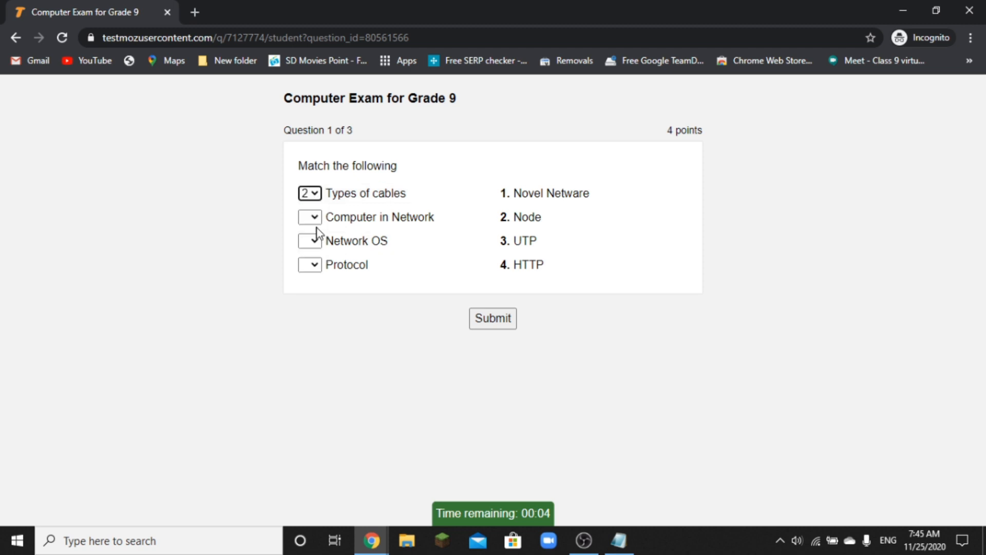
click(317, 220)
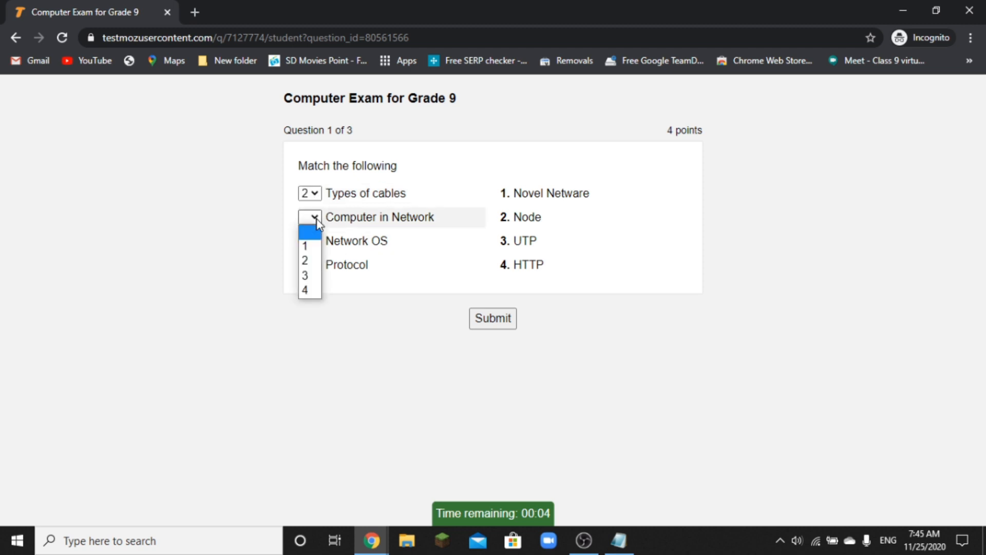
click(316, 251)
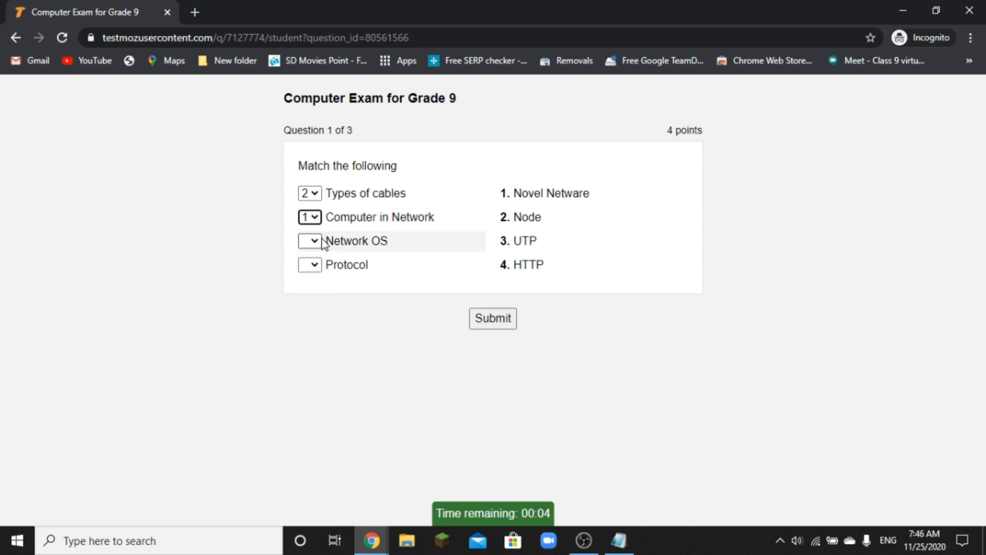
click(319, 222)
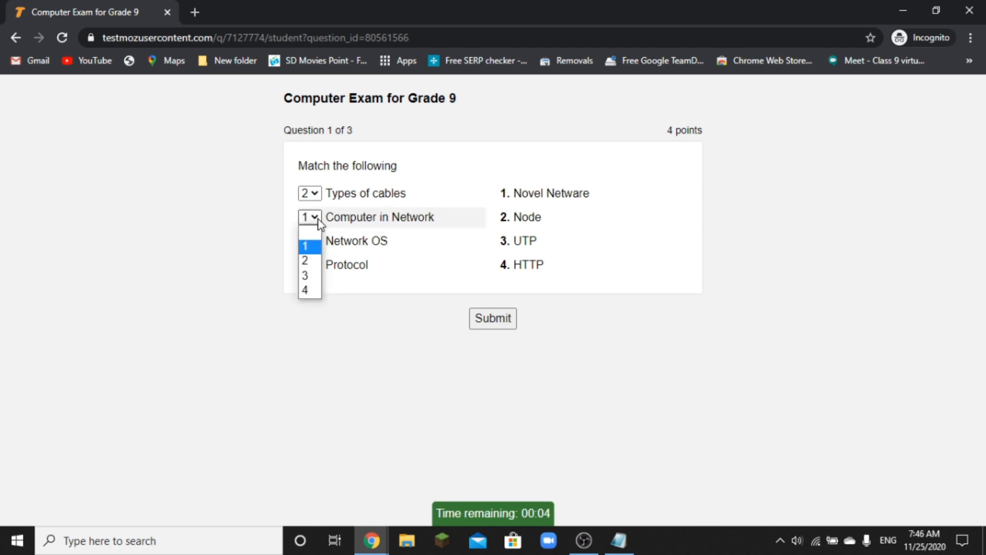
click(314, 261)
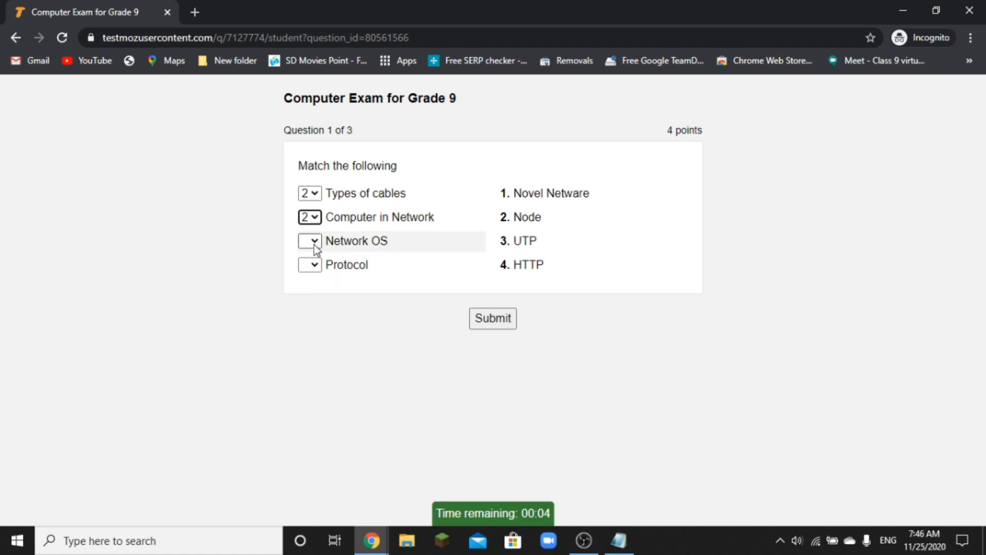
click(316, 243)
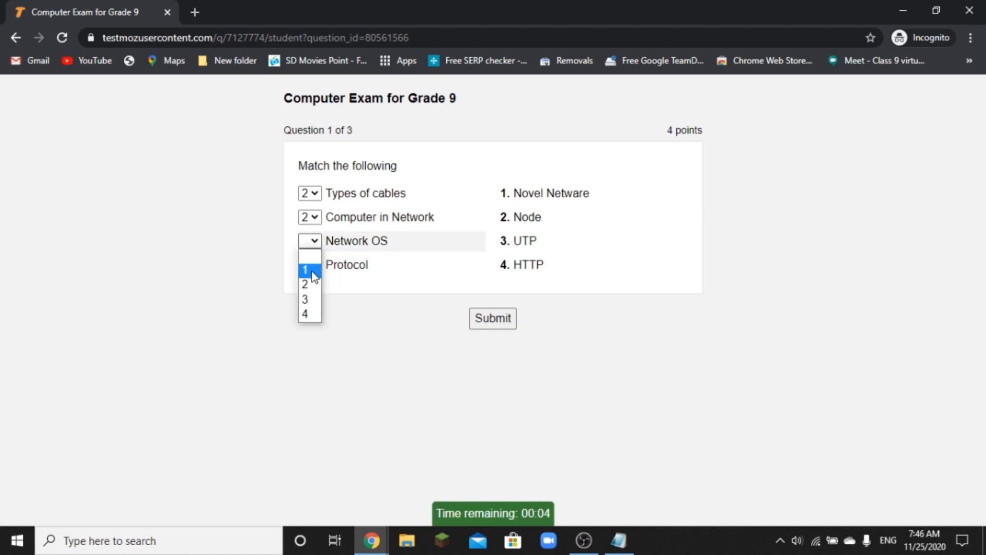
click(311, 269)
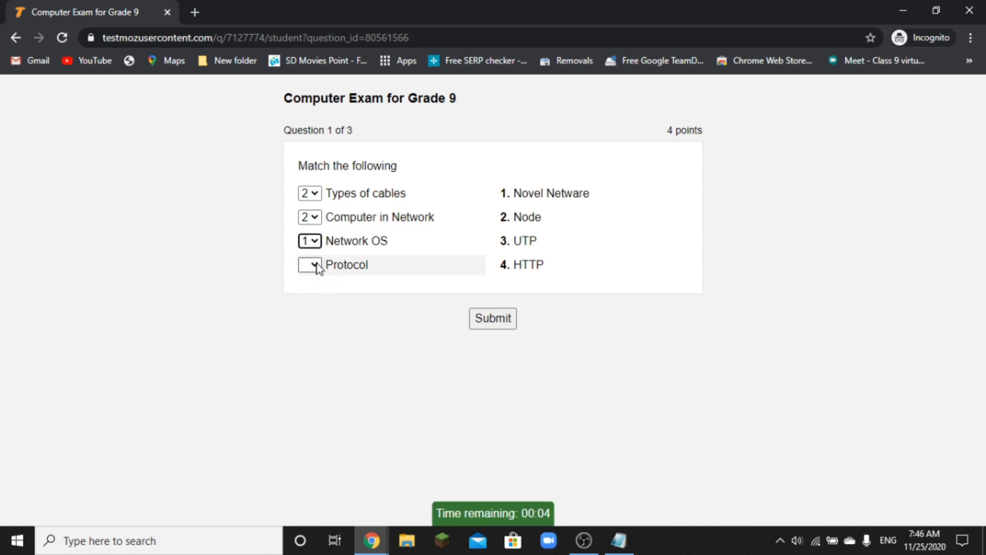
click(317, 265)
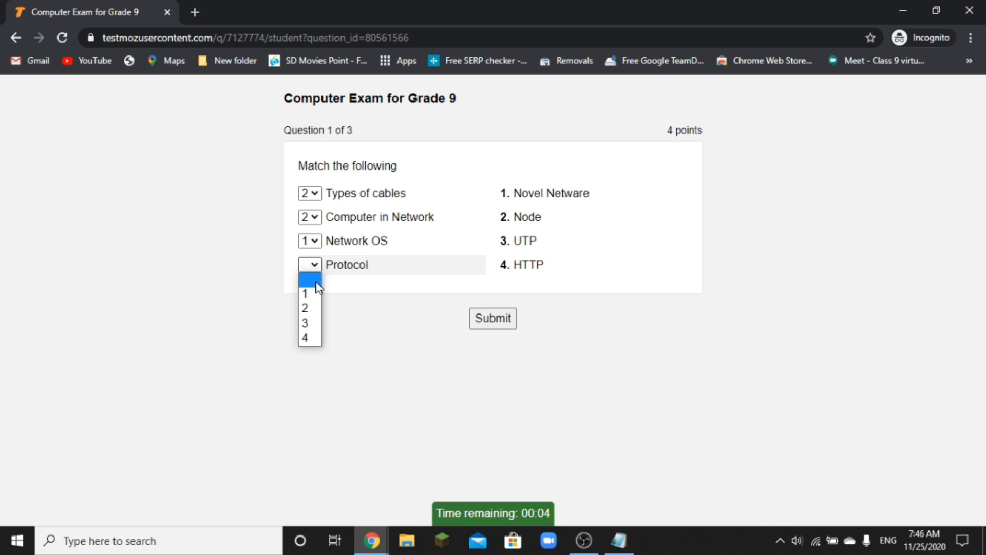
click(313, 339)
click(493, 320)
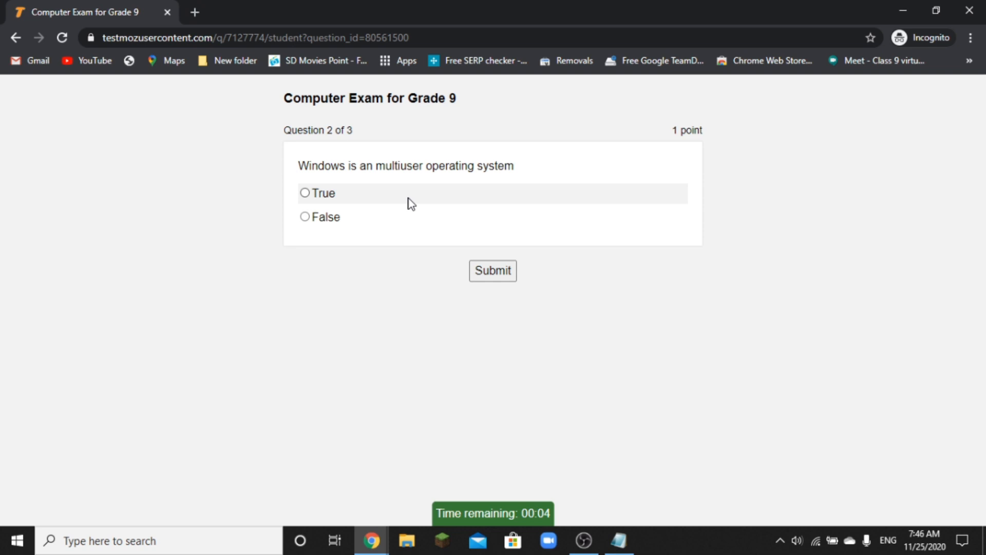
- Answer True for multiuser and charles babbage for father of computer, then finish
click(305, 194)
click(477, 269)
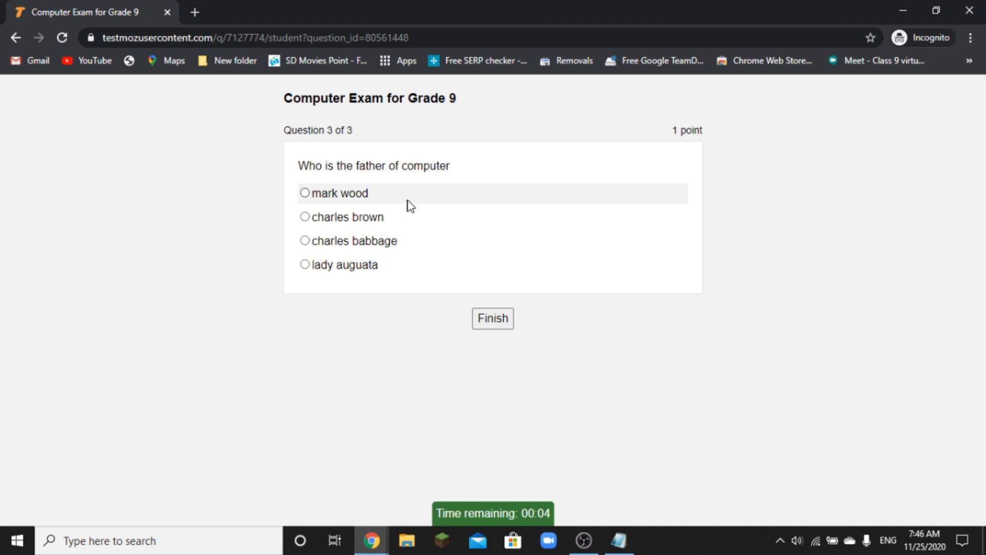
click(308, 240)
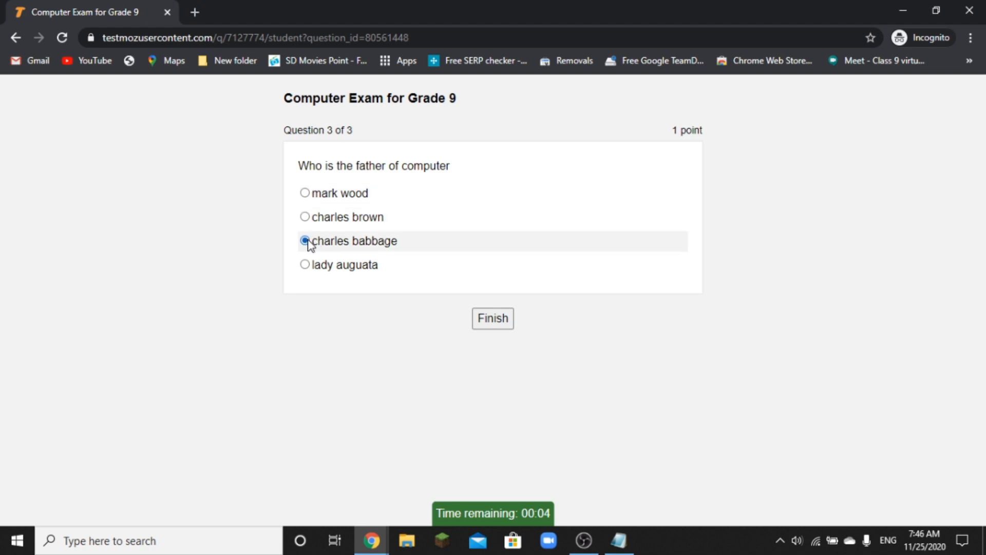
click(491, 319)
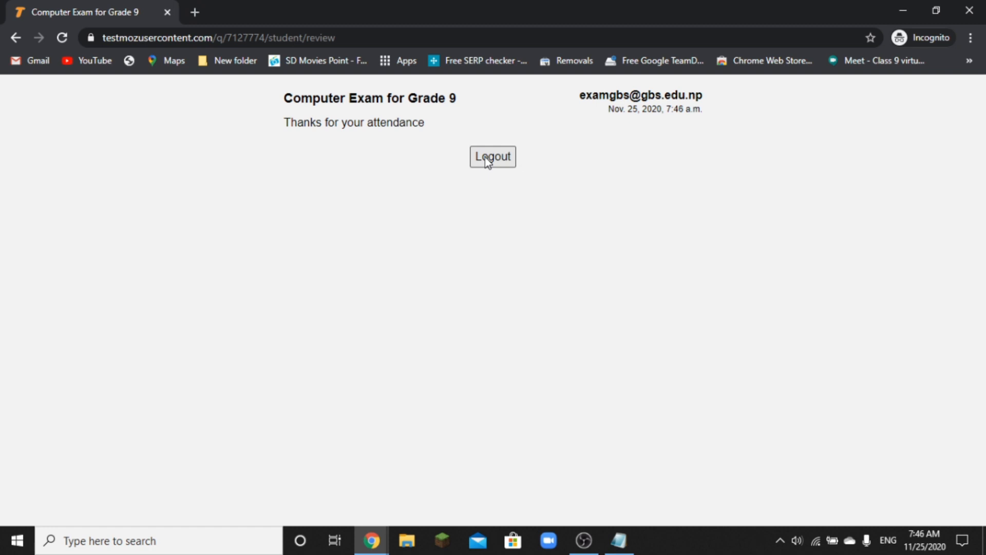
- Switch to the Testmoz admin window, view Results, then bring up the note with the link
click(378, 542)
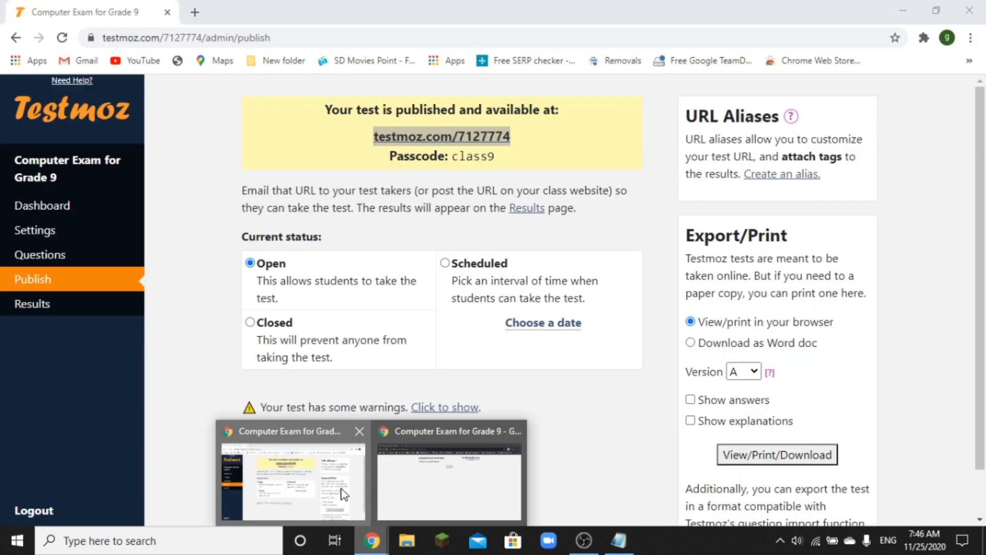
click(343, 492)
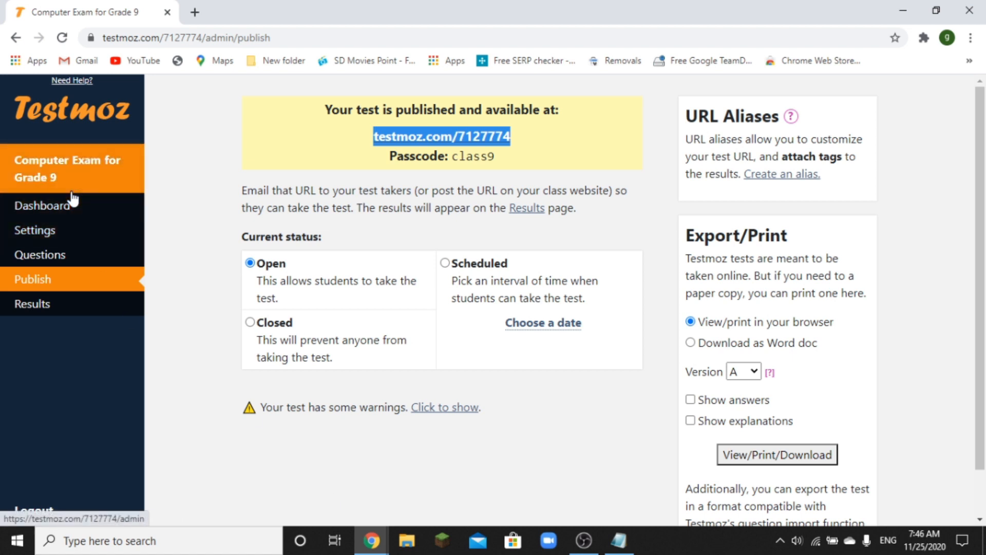
click(59, 309)
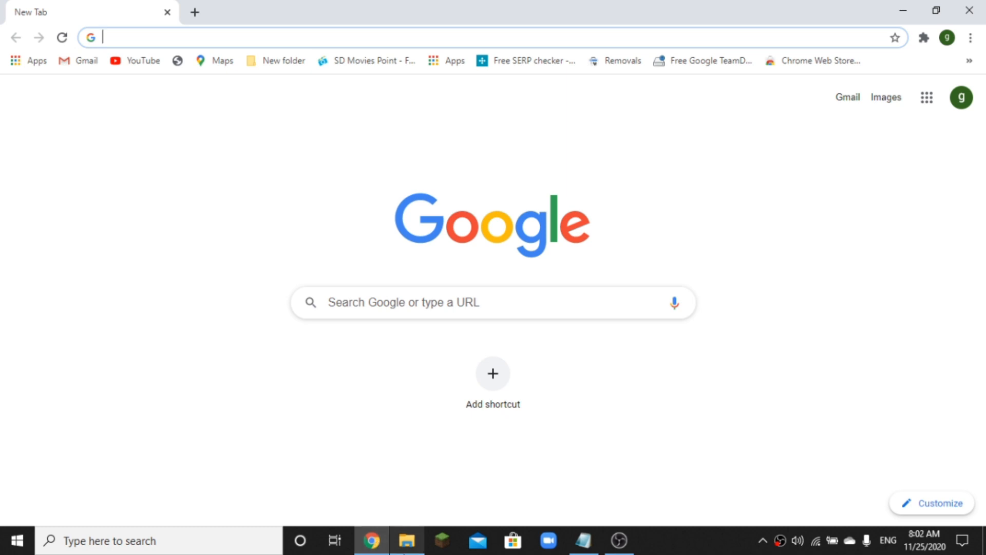
click(585, 541)
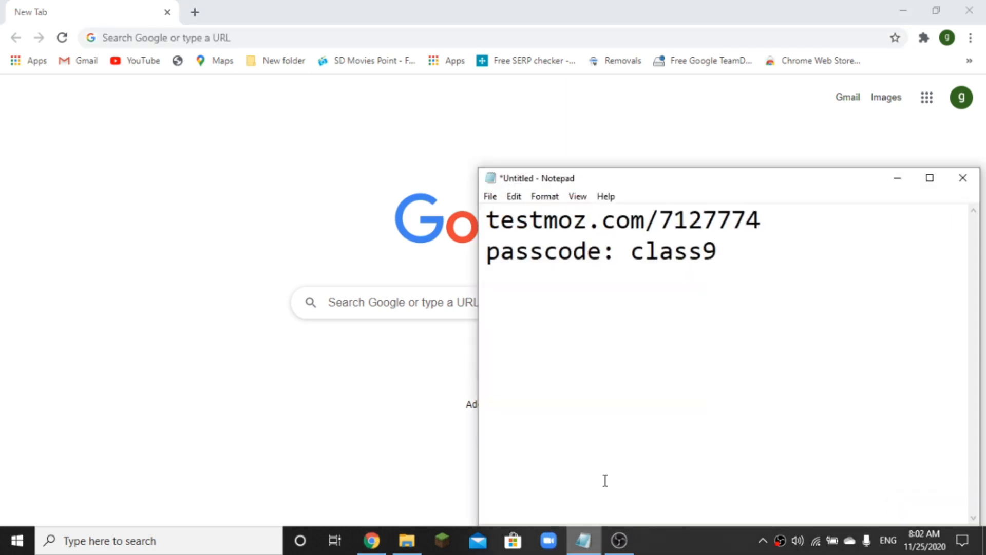
- Copy the test link from the note and load it in Chrome
click(779, 218)
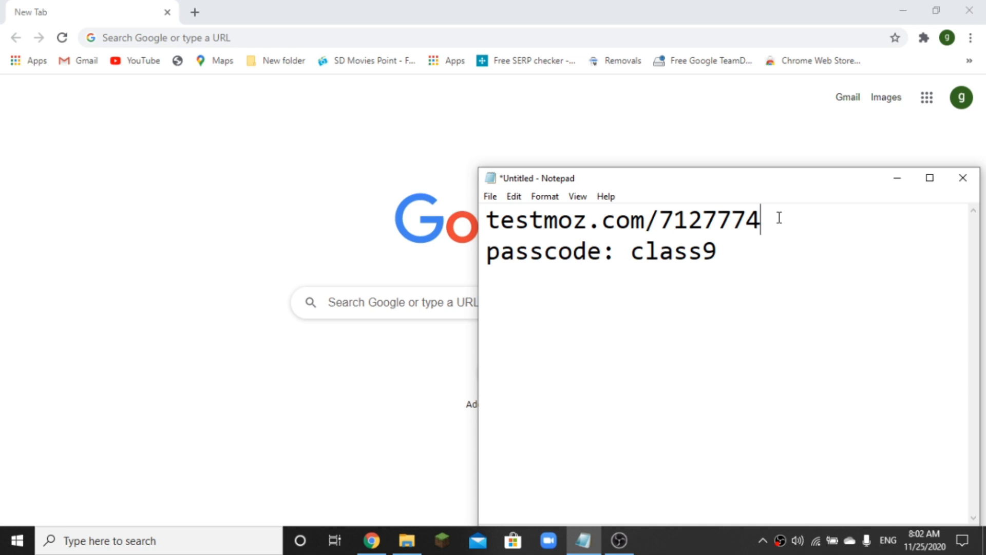
key(shift+Home)
key(ctrl+c)
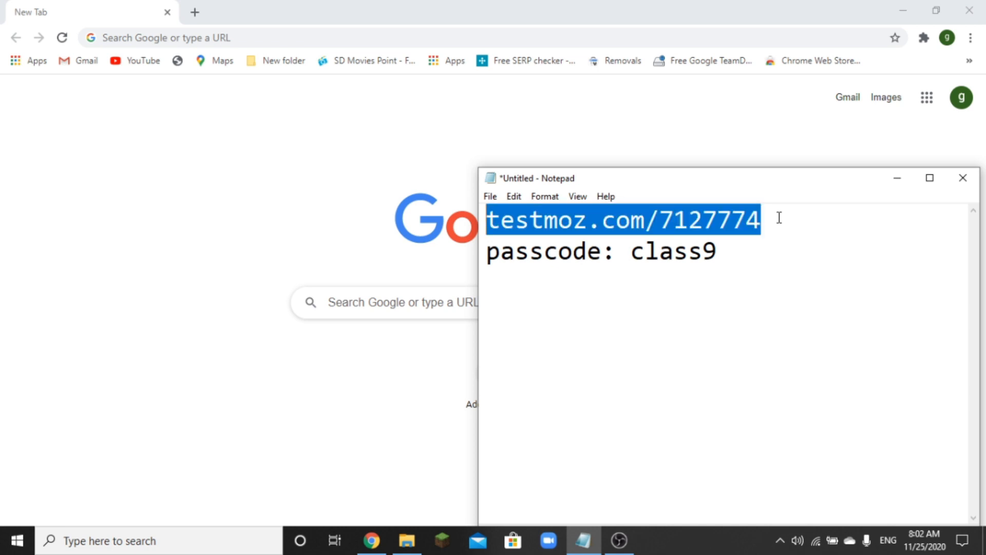
click(324, 43)
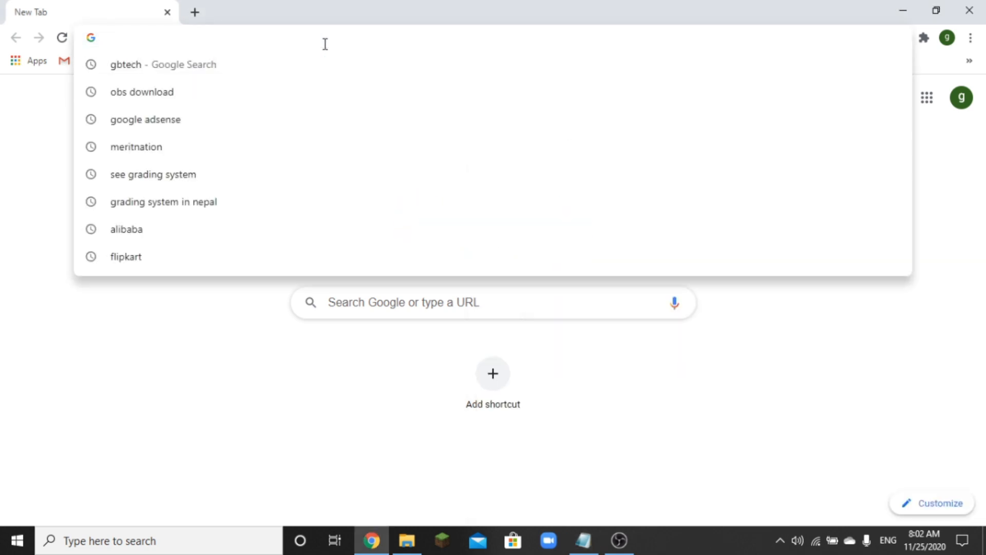
key(ctrl+v)
key(Return)
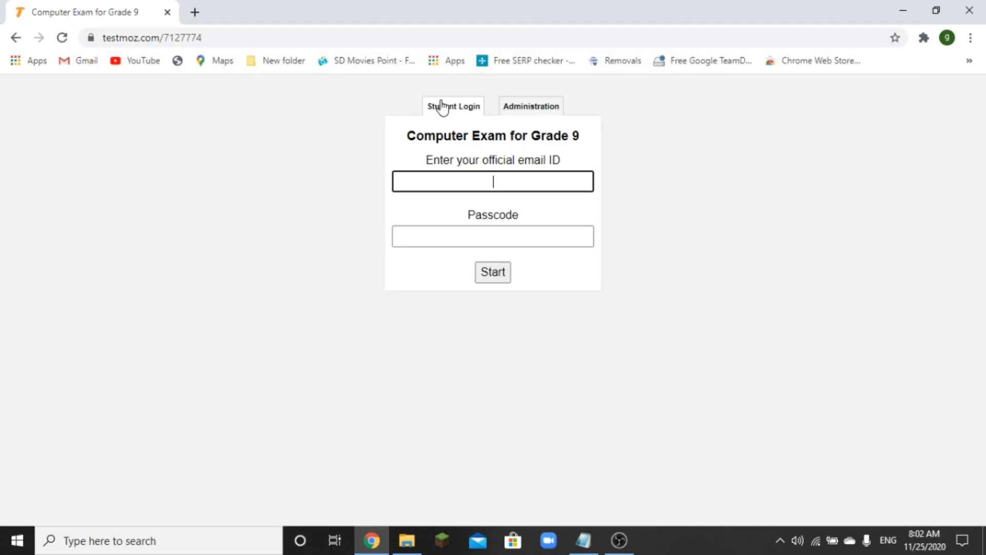
- Log in through Administration with the admin password
click(442, 107)
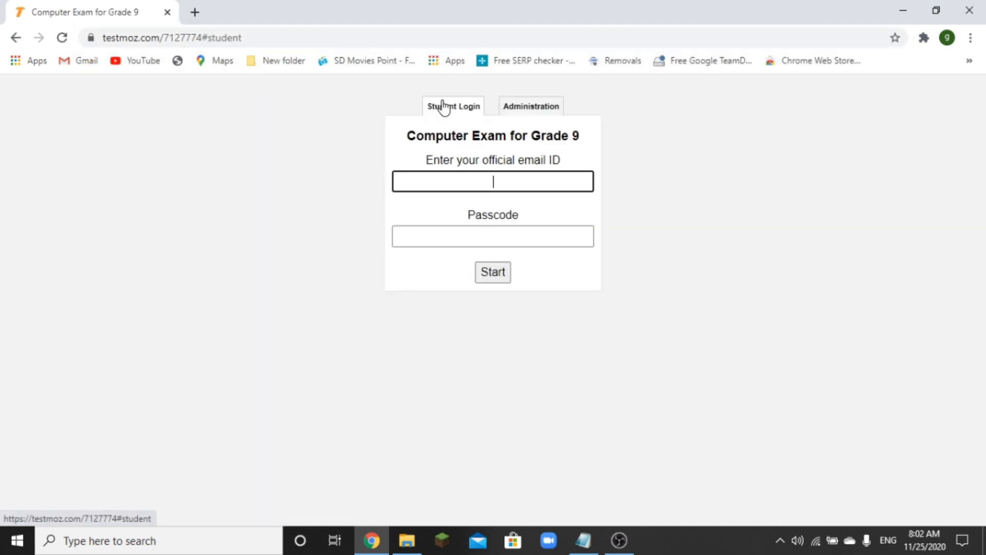
click(528, 109)
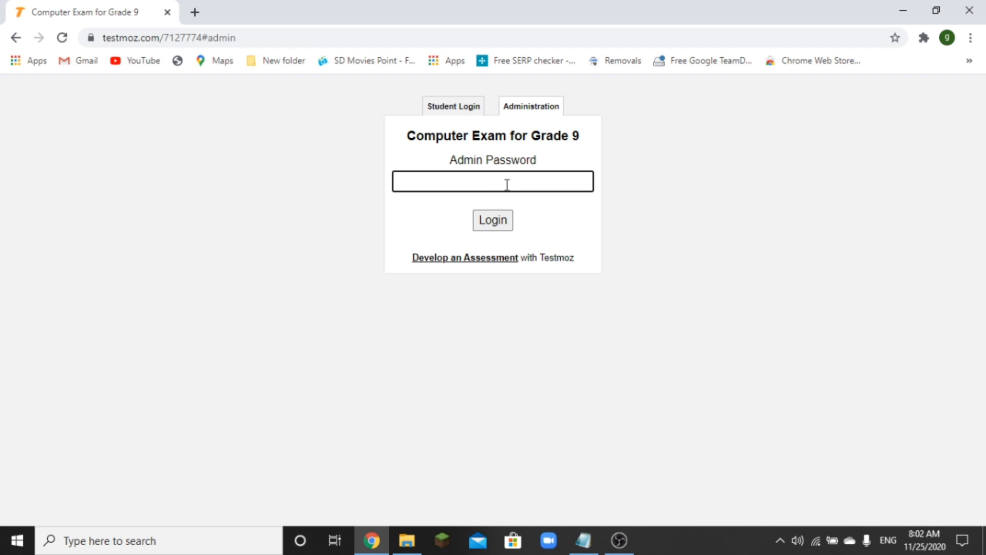
text(•••••••••)
click(494, 218)
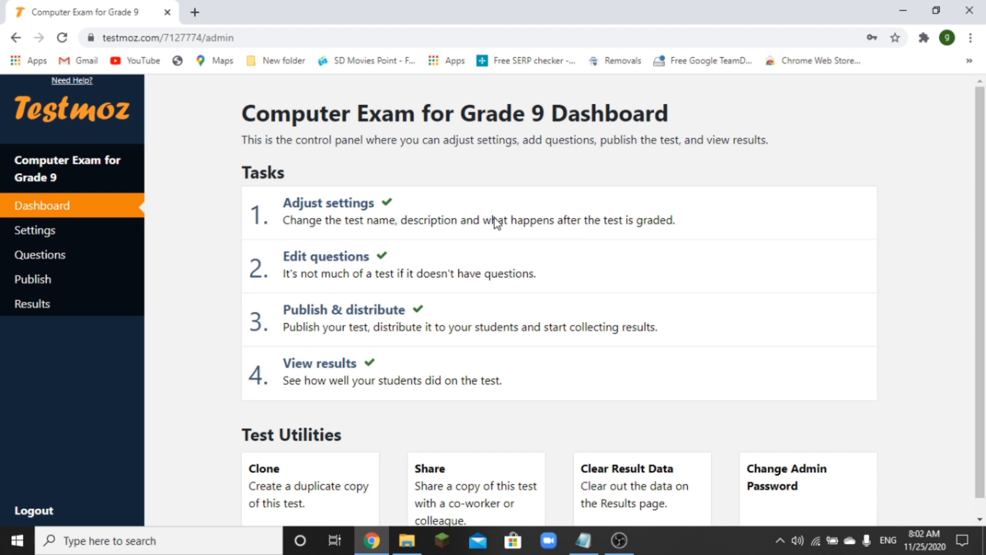
- Review the test's Settings and Questions, then open Results showing one 83% (5/6) response
click(56, 234)
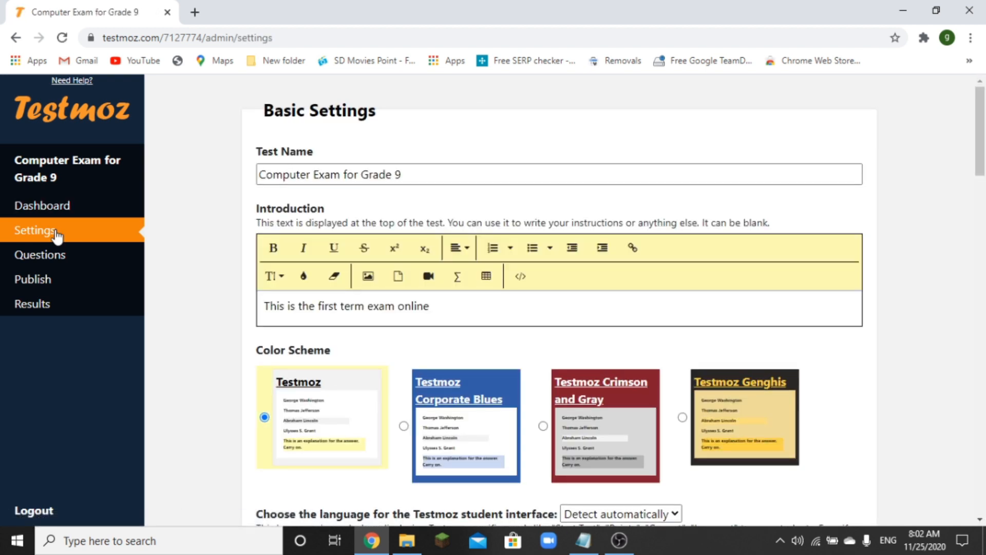
click(54, 259)
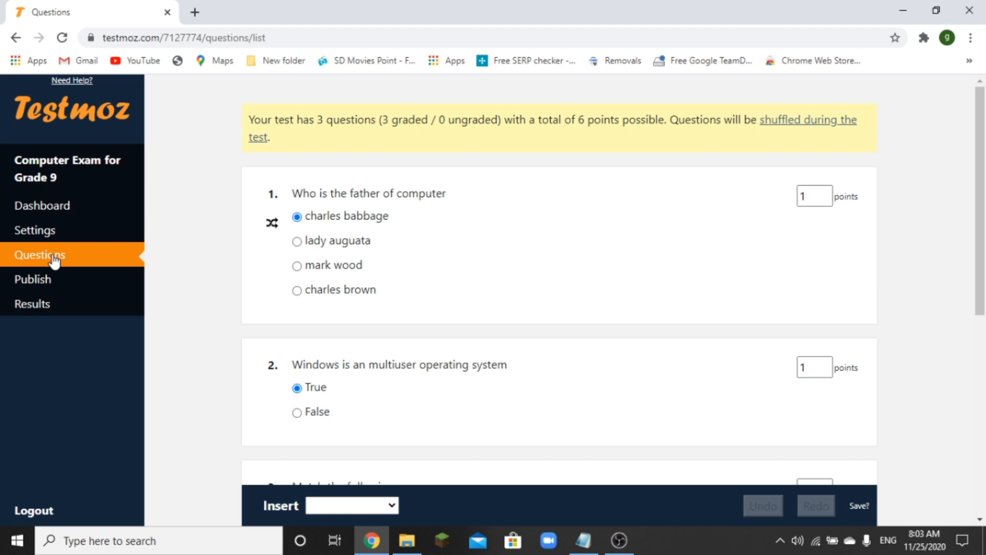
click(49, 306)
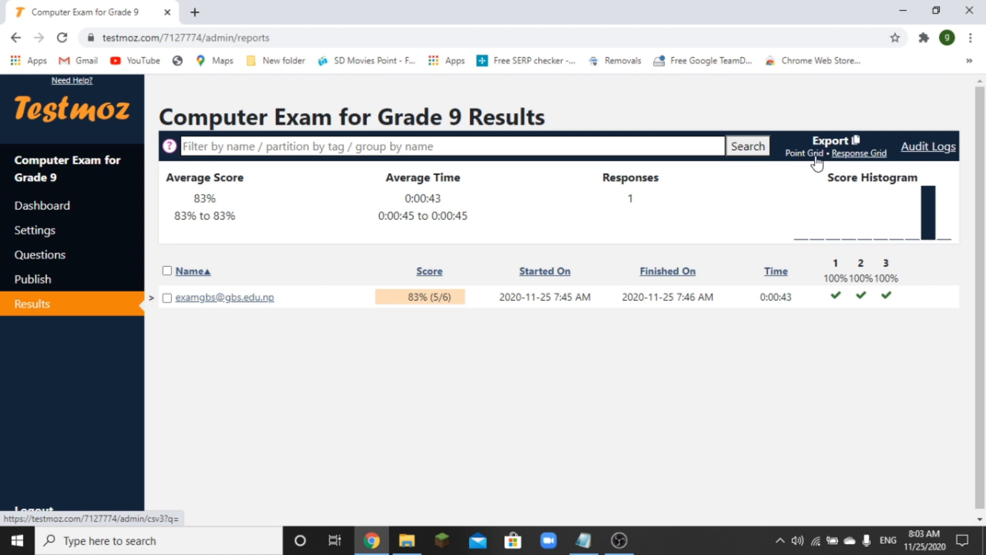
- Export the Response Grid and open quiz_7127774.csv from its download folder in Excel
click(851, 156)
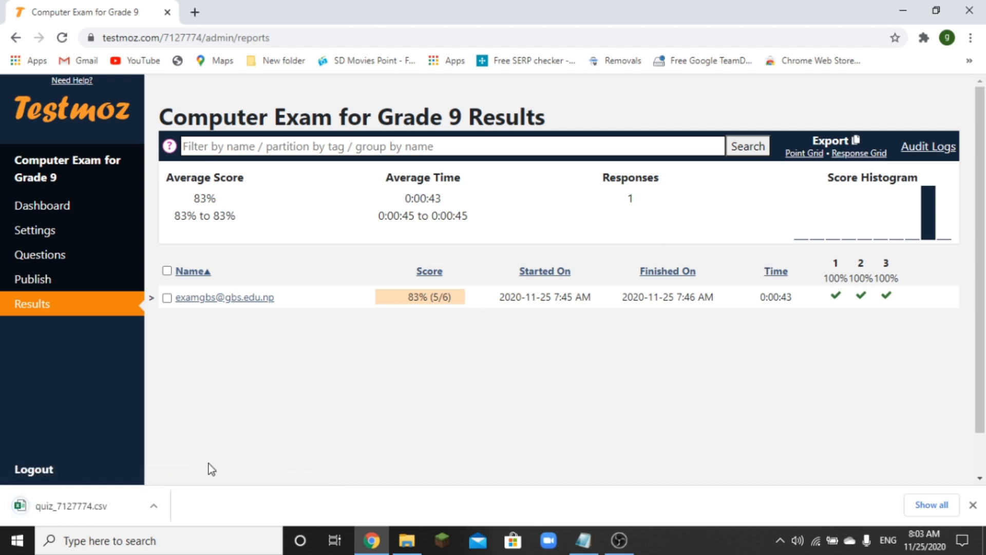
click(153, 505)
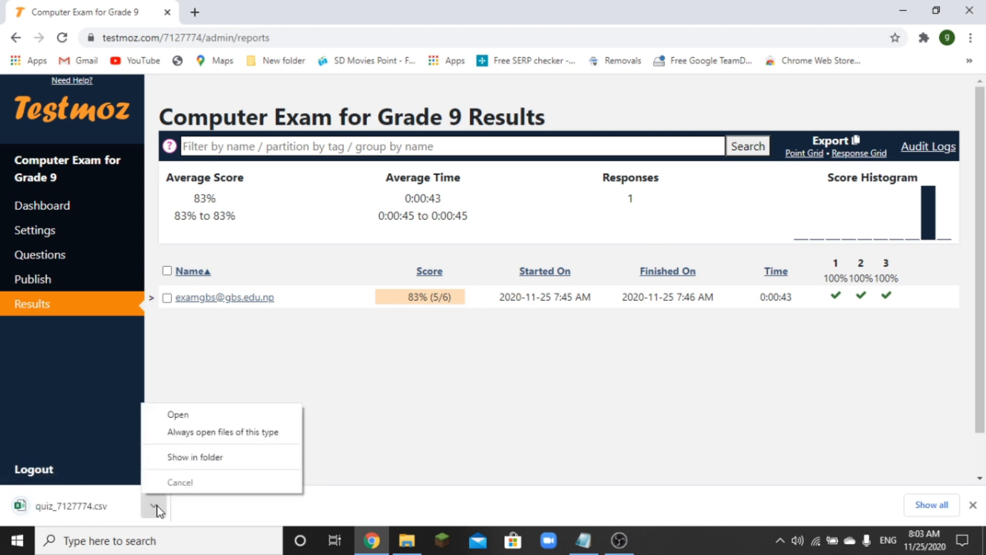
click(189, 460)
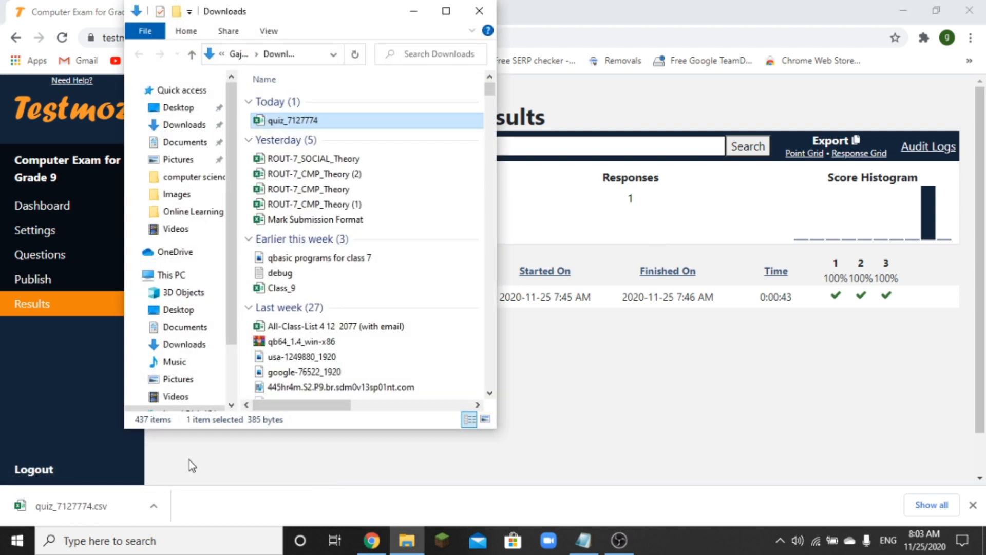
double_click(316, 120)
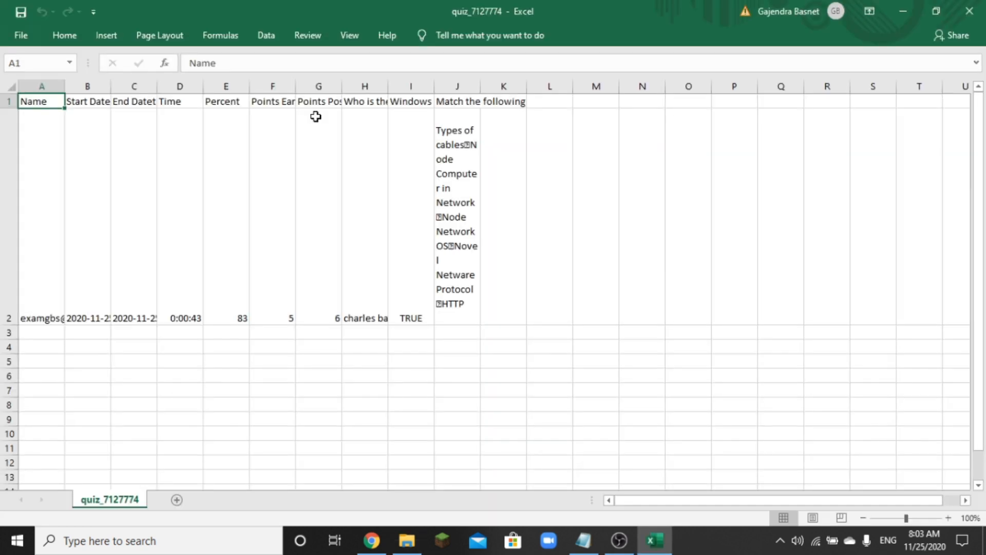
- Widen columns J, I, H, G, F and A so headers and the e-mail fit
drag(480, 86, 586, 87)
drag(434, 86, 625, 87)
drag(387, 83, 490, 86)
drag(342, 86, 434, 87)
drag(297, 89, 327, 88)
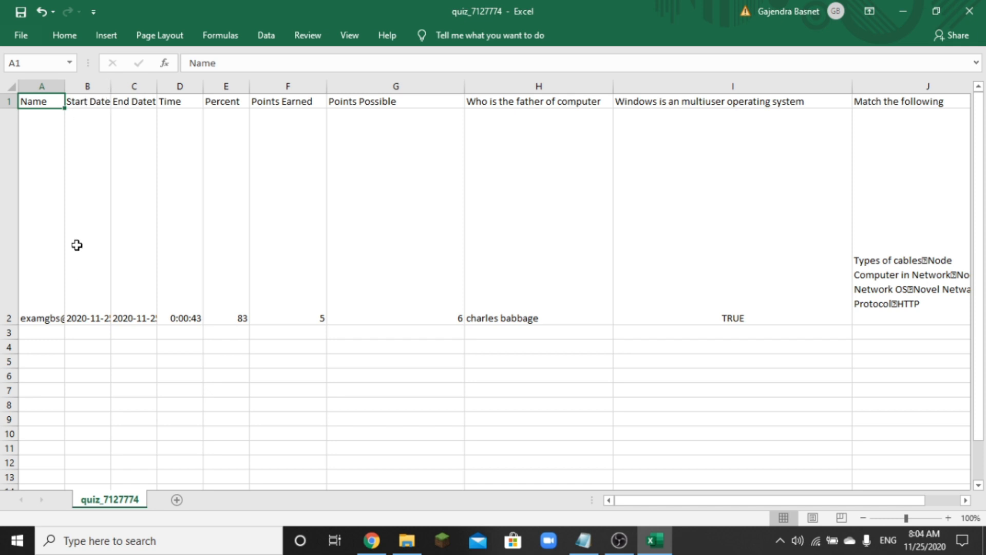
click(60, 138)
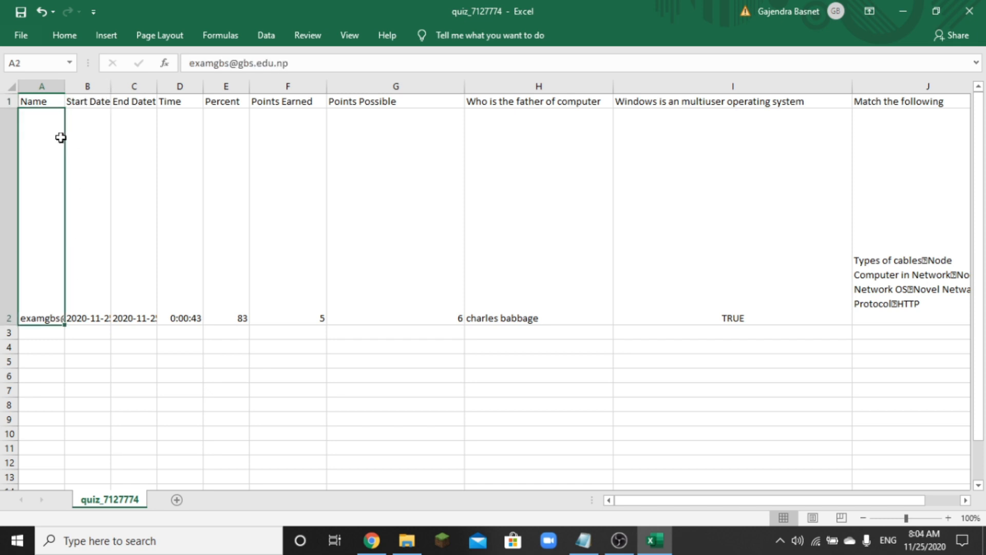
drag(65, 85, 301, 86)
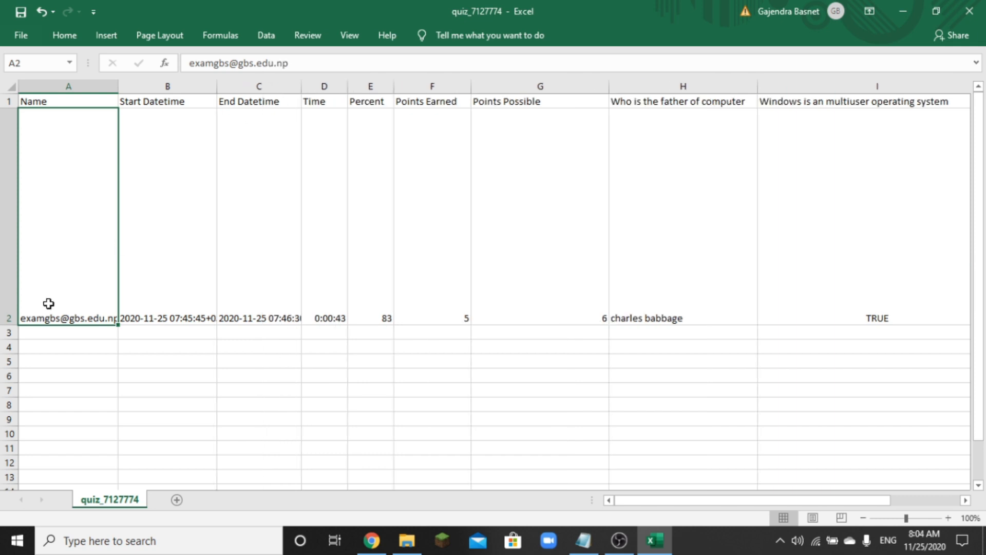
- Inspect row 2's datetimes, time taken, percent, points 5 of 6 and each answer
click(159, 302)
click(270, 295)
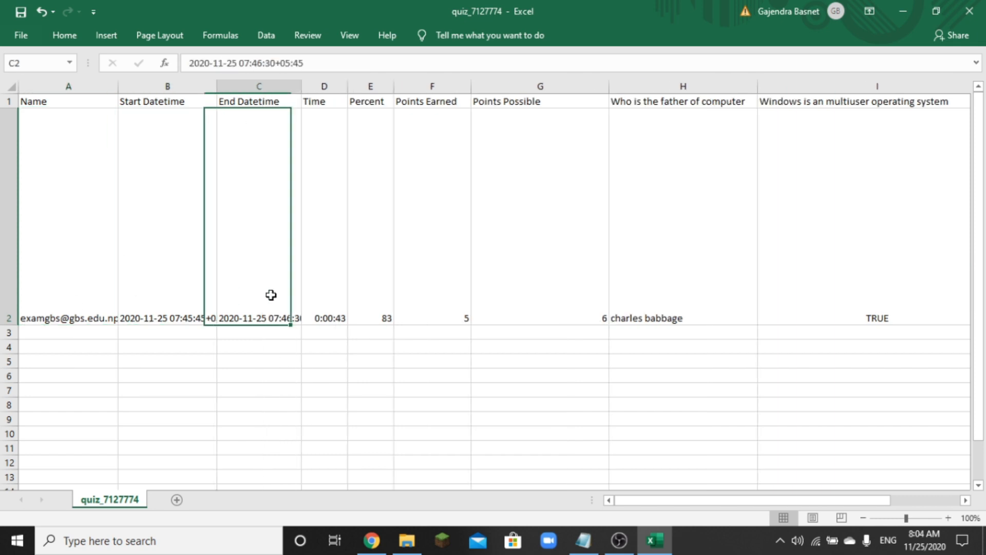
click(322, 307)
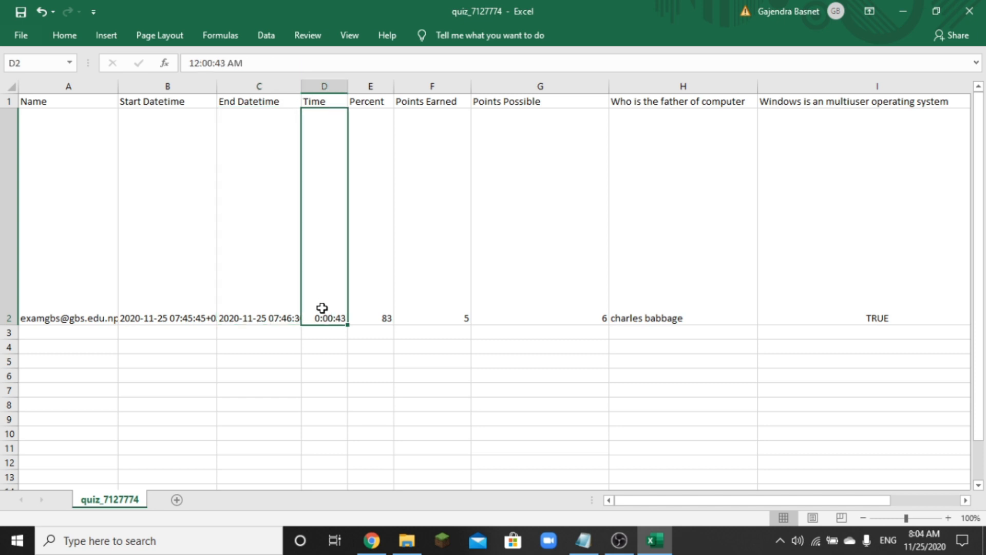
click(381, 317)
click(438, 316)
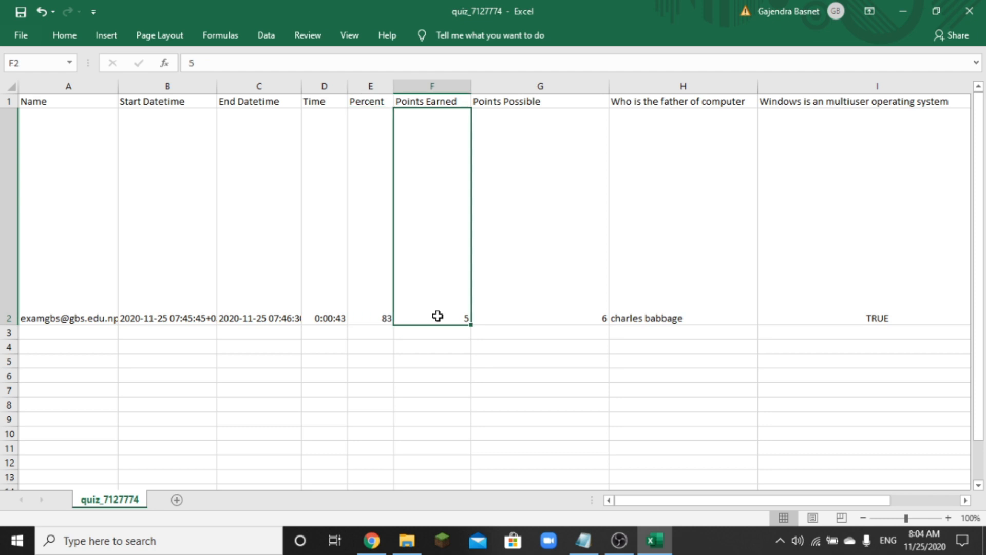
click(537, 312)
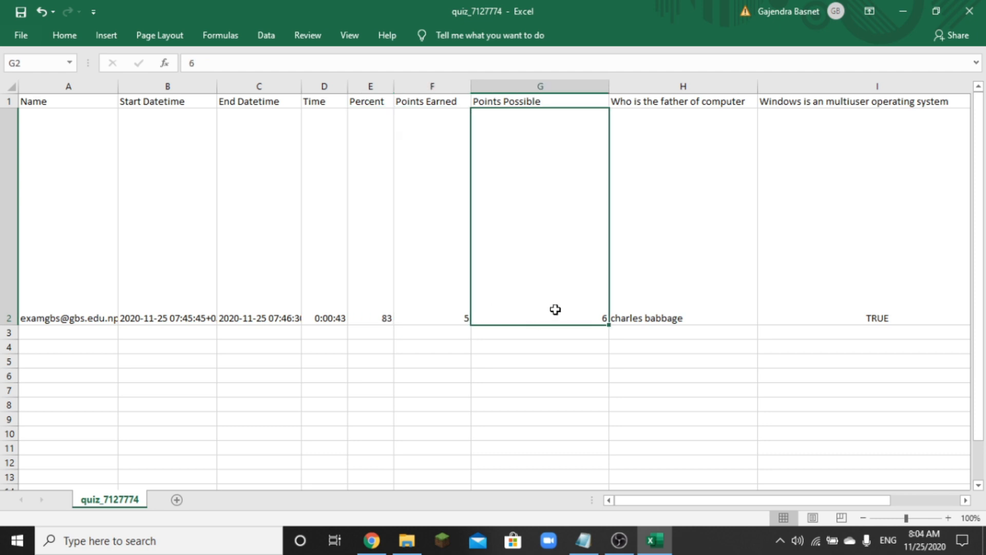
click(645, 300)
drag(661, 505, 689, 502)
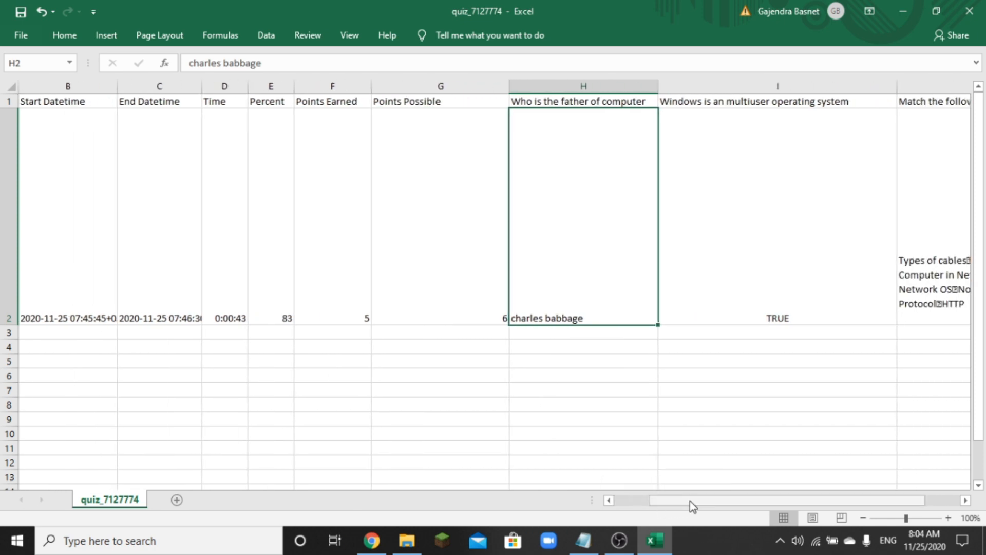
click(802, 274)
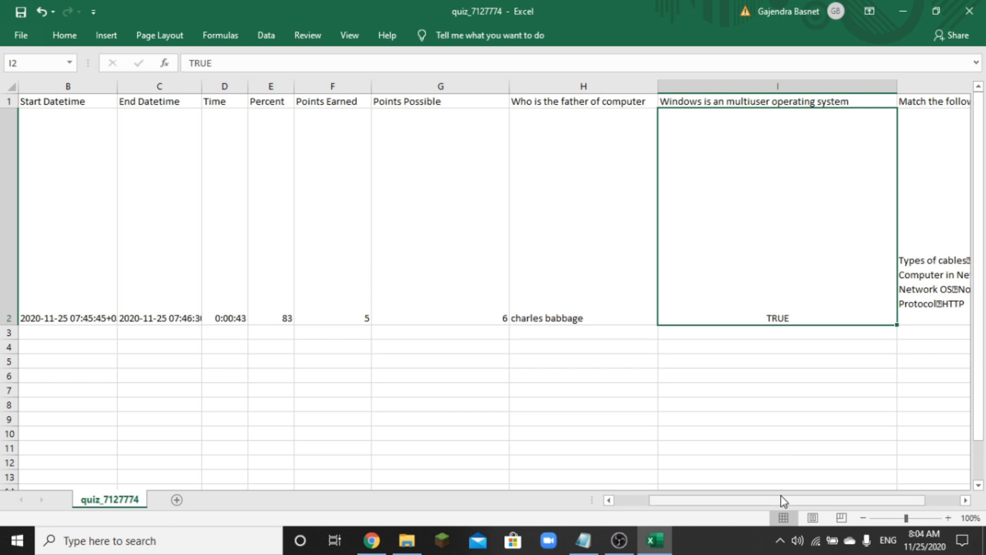
drag(781, 504, 798, 503)
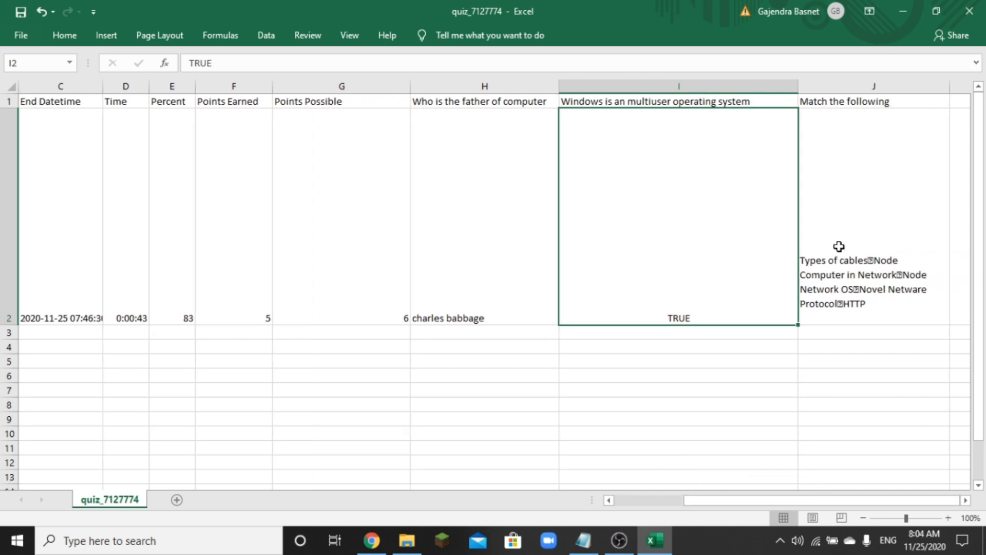
click(842, 240)
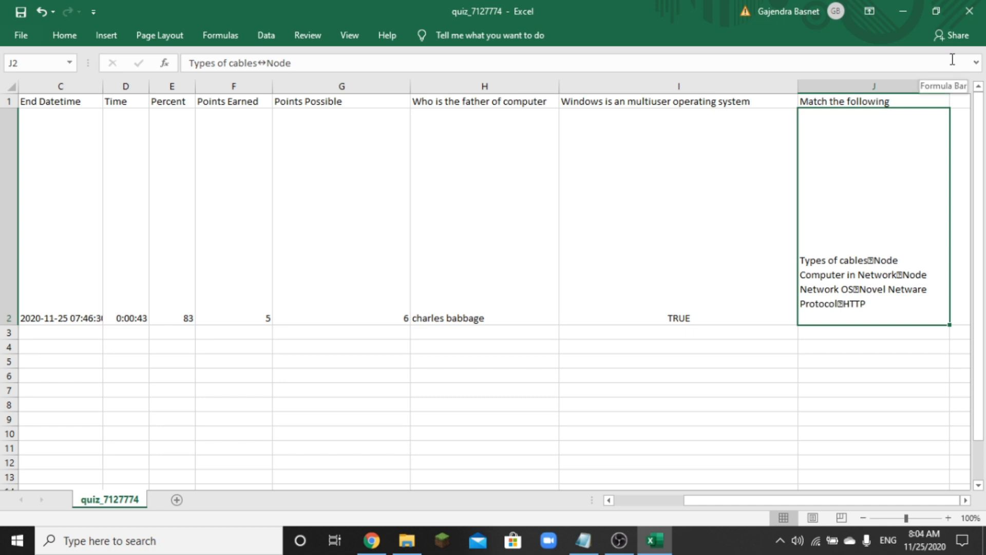
- Close the workbook, saving and replacing quiz_7127774.csv
click(968, 13)
click(446, 284)
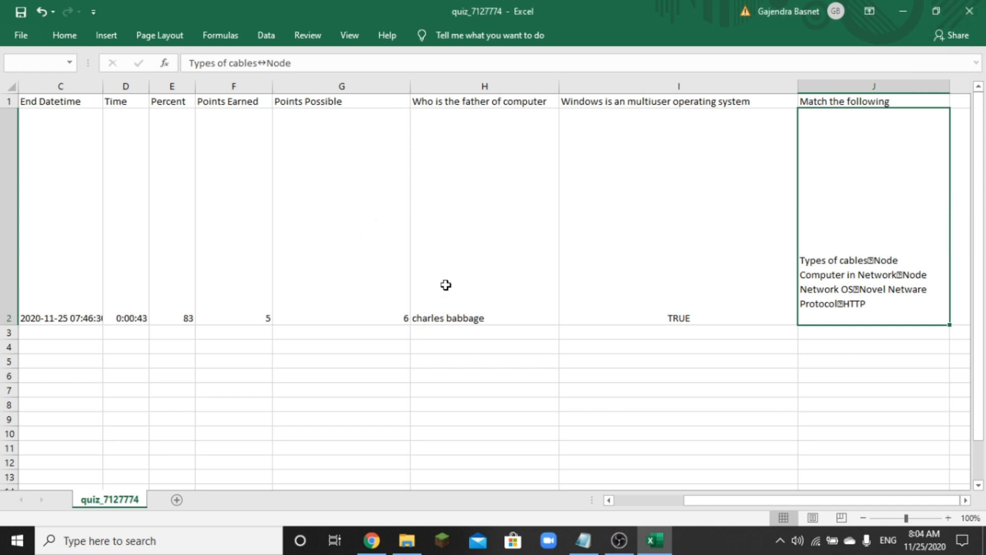
click(380, 325)
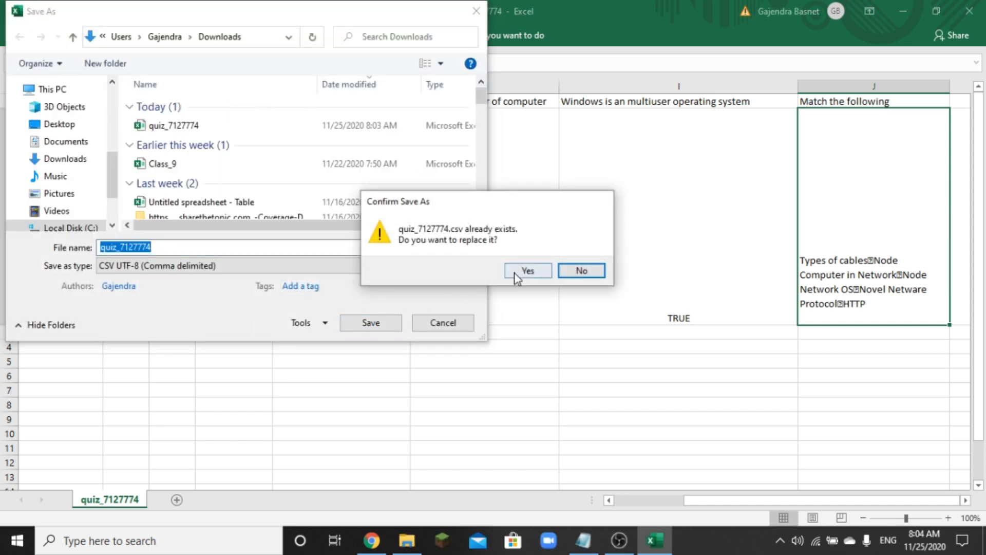
click(514, 271)
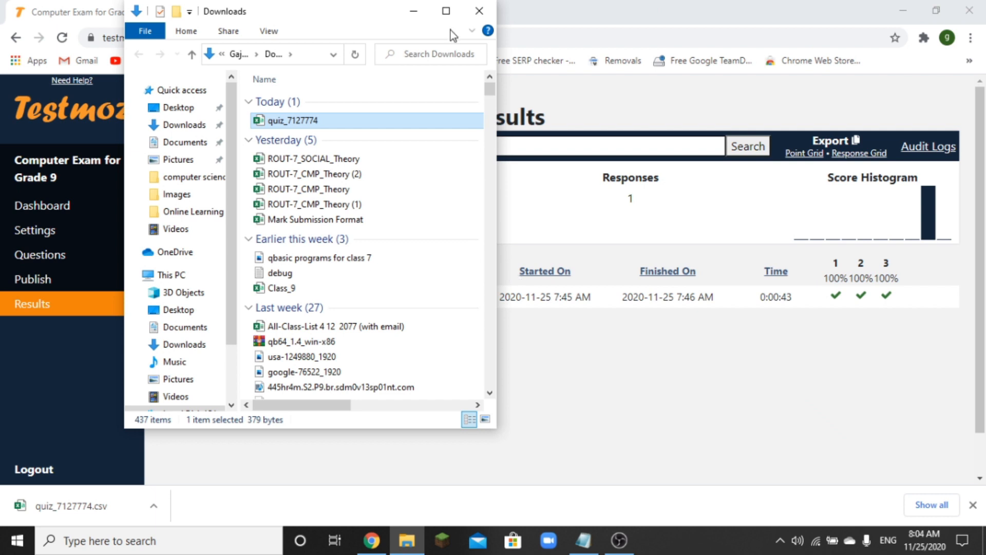
- Close Explorer, export the Point Grid, and open quiz_7127774 (1).csv from its folder in Excel
click(479, 11)
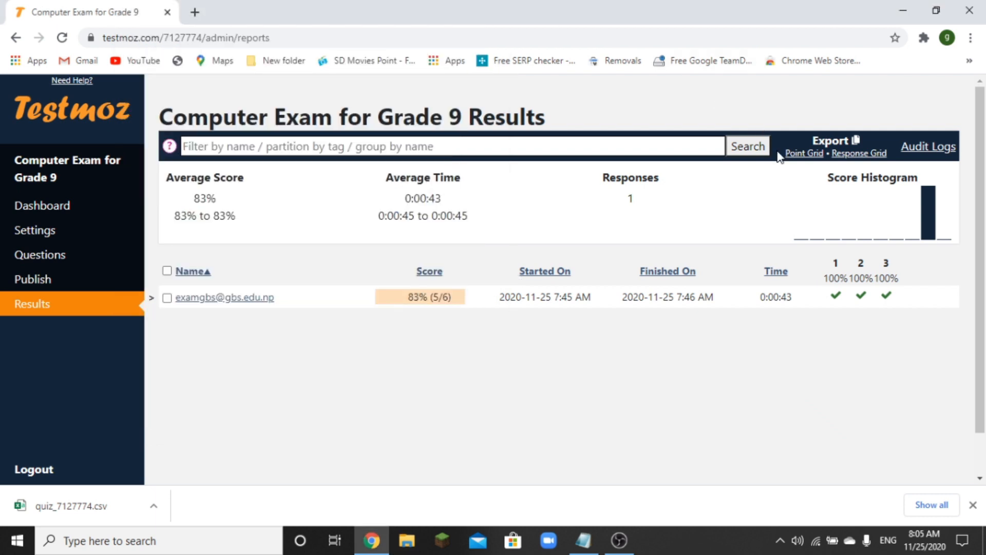
click(804, 153)
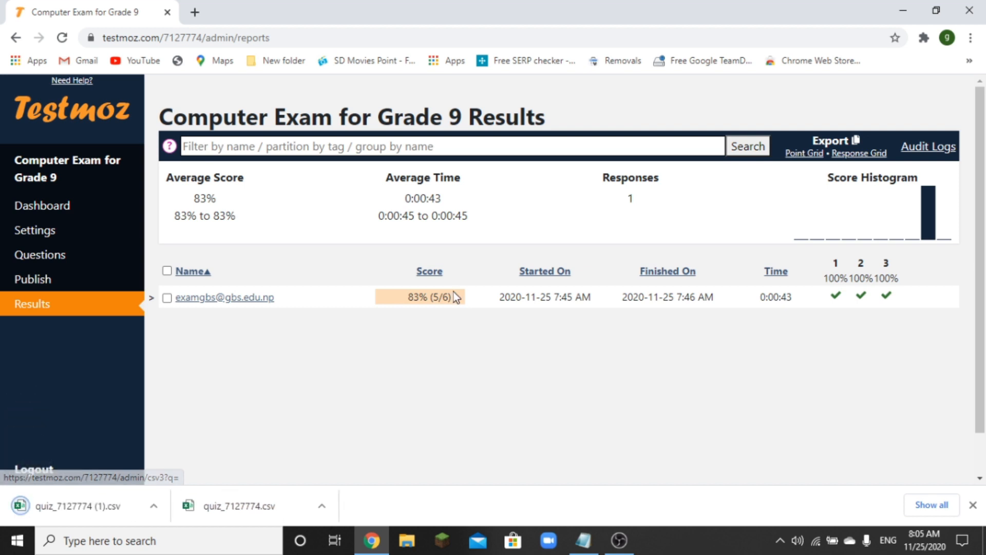
click(154, 506)
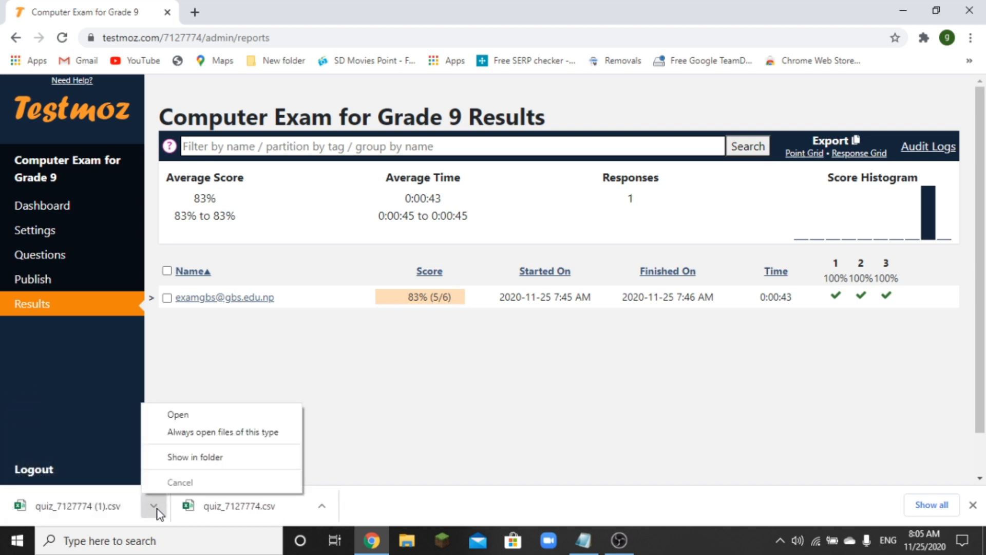
click(189, 463)
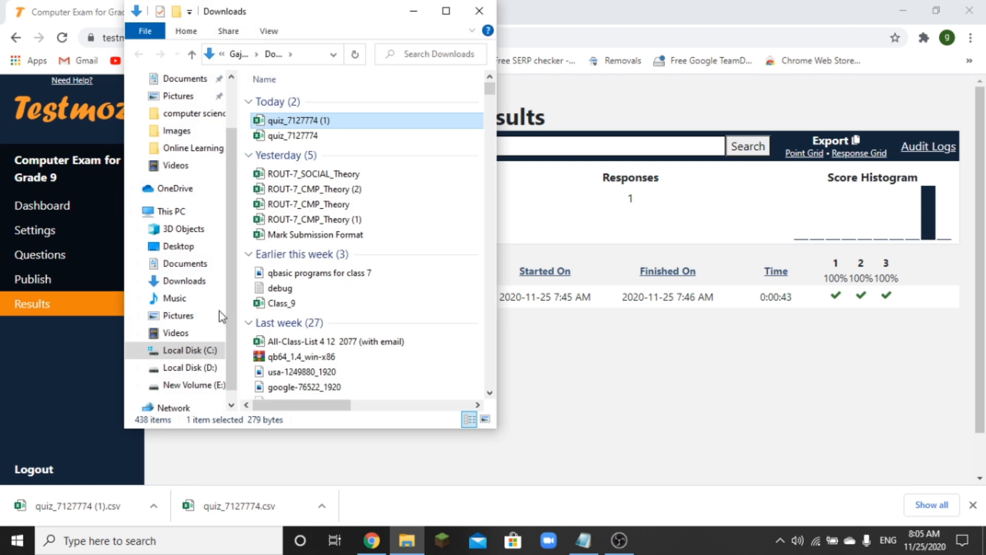
double_click(302, 118)
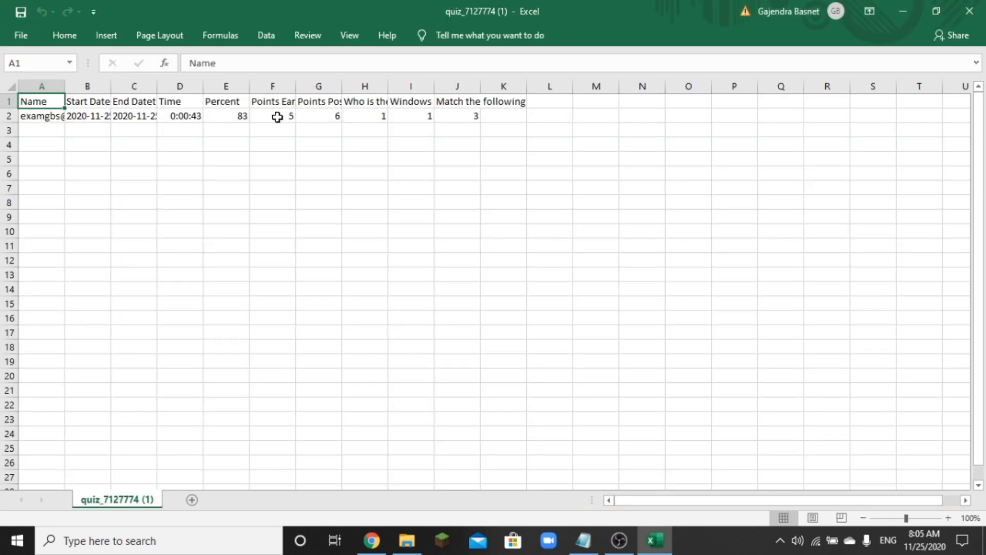
- Check the 6 points possible and the per-question points of 1, 1 and 3
click(317, 119)
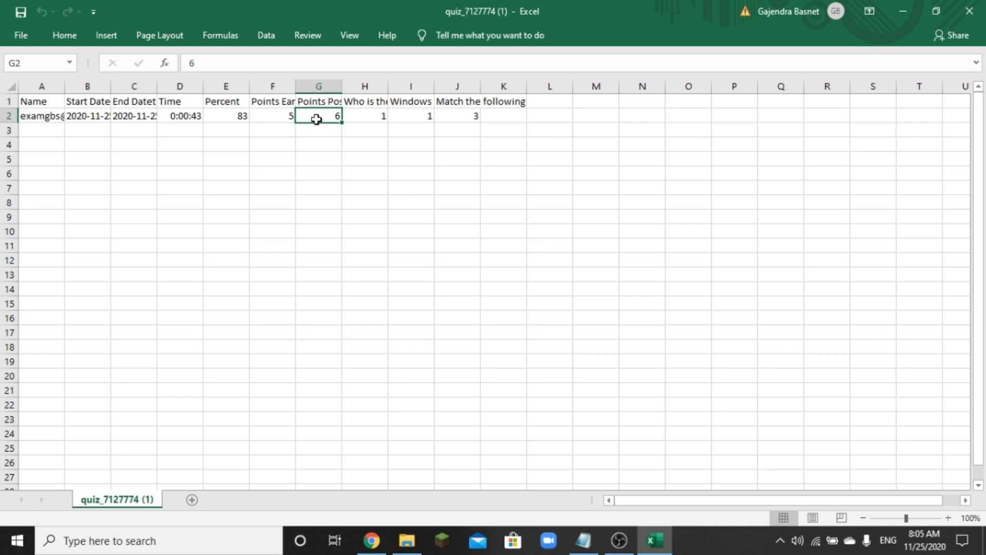
click(360, 120)
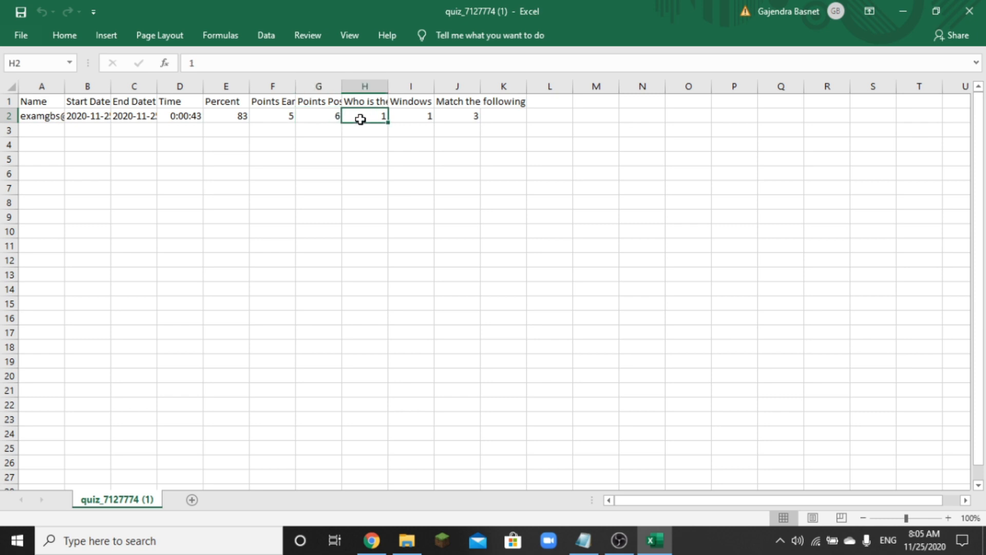
click(410, 118)
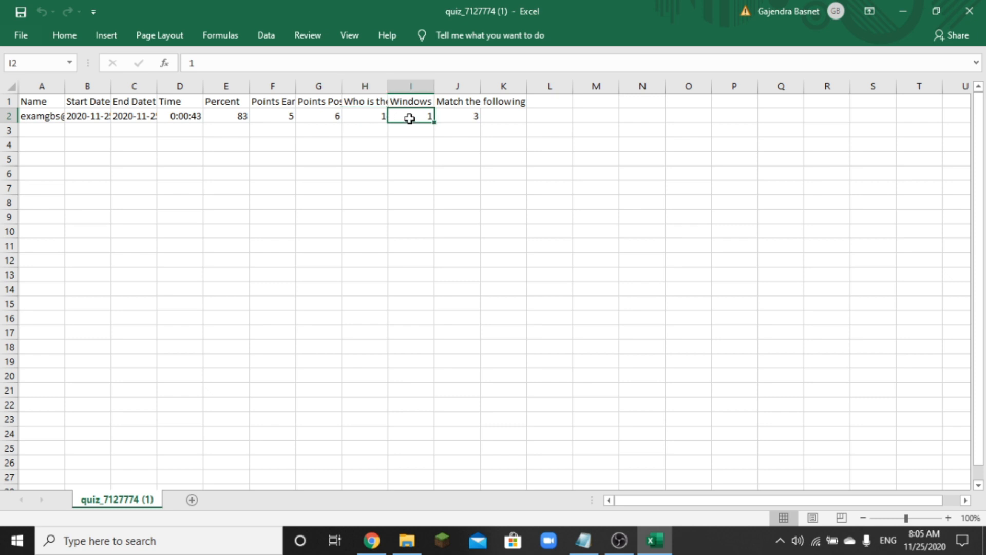
click(458, 114)
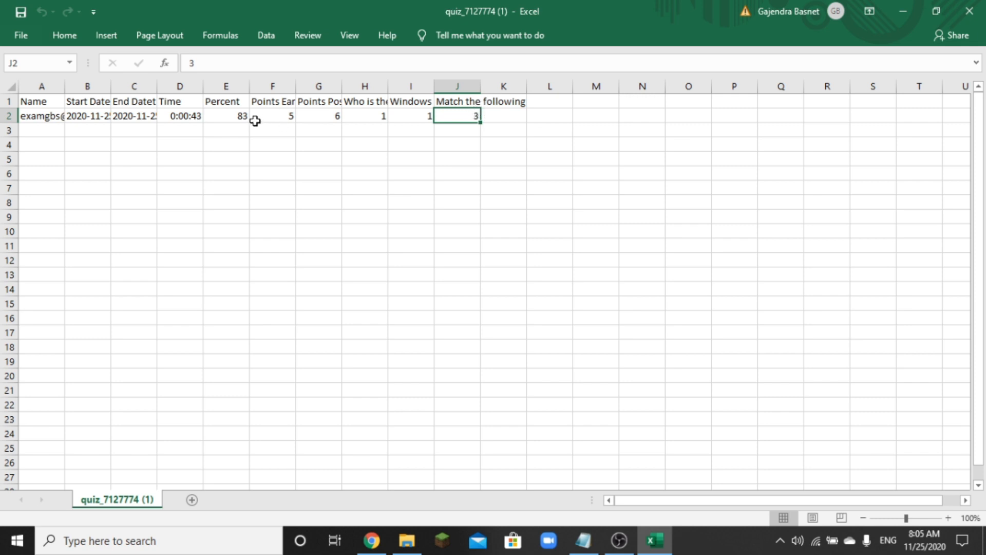
- Confirm the 83 percent score and 5 points earned, then close the quiz_7127774 (1) workbook
click(237, 118)
click(267, 117)
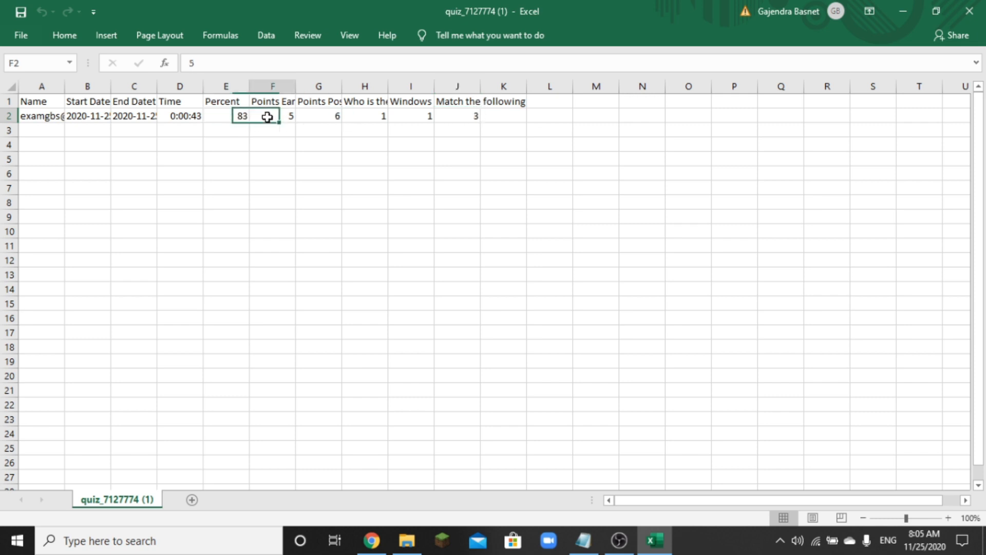
click(369, 114)
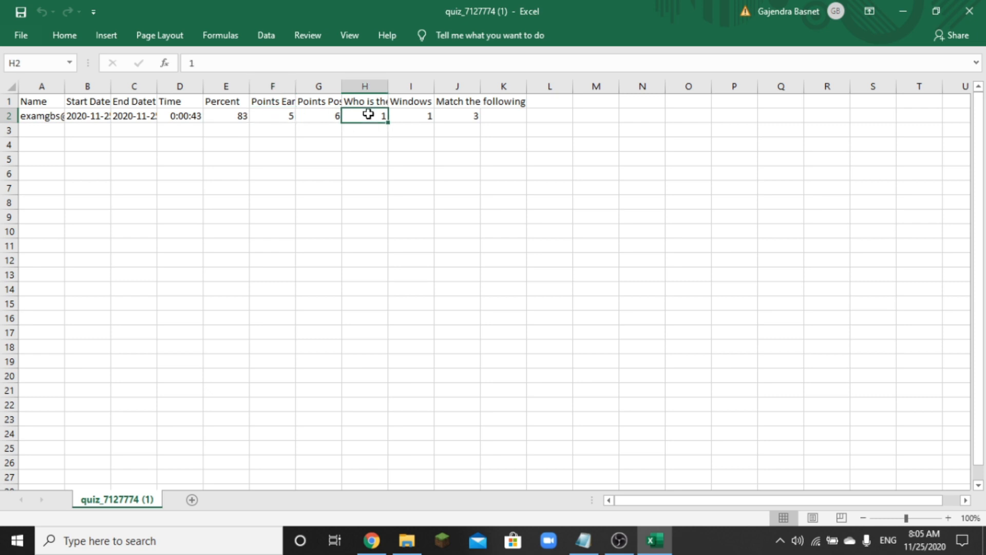
click(969, 14)
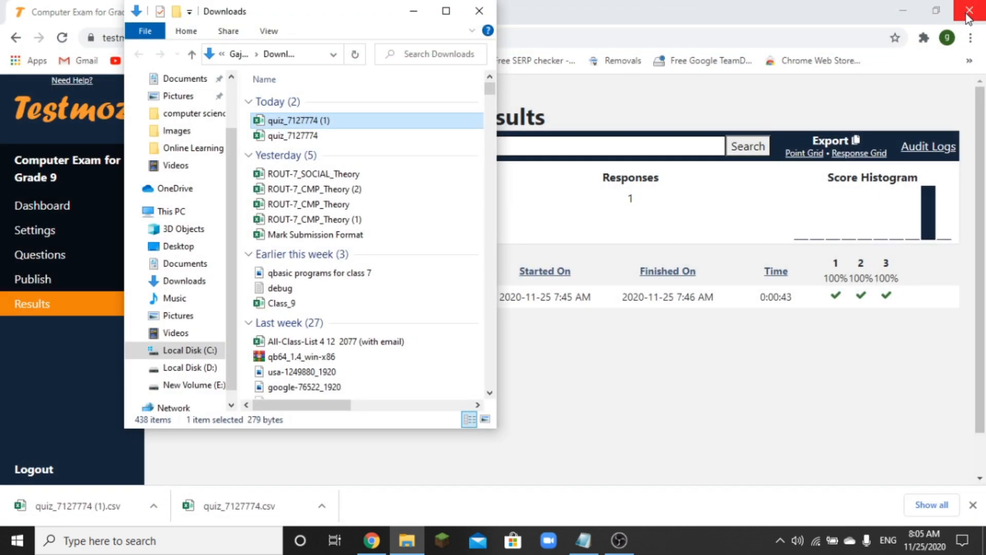
- Close the Downloads File Explorer window to reveal the Computer Exam for Grade 9 results
click(480, 13)
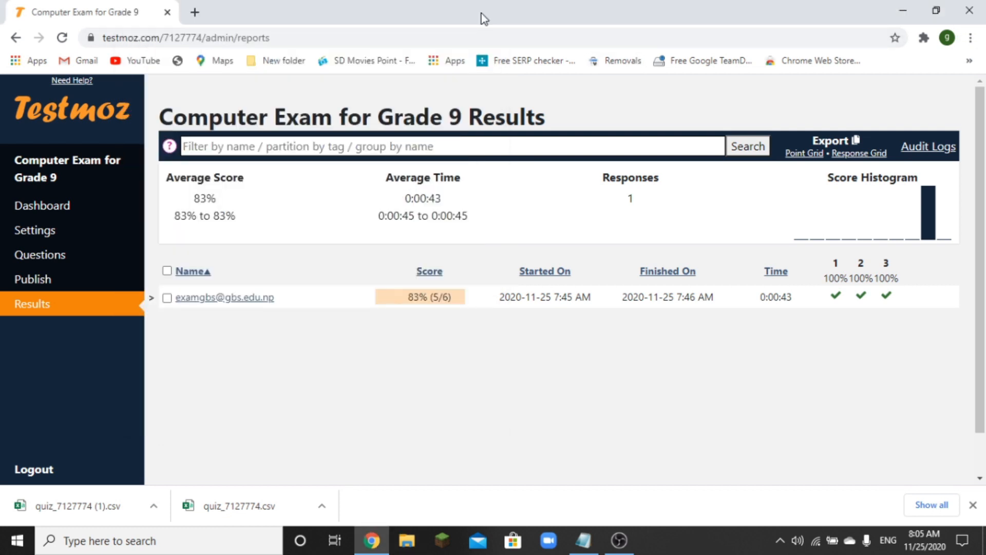